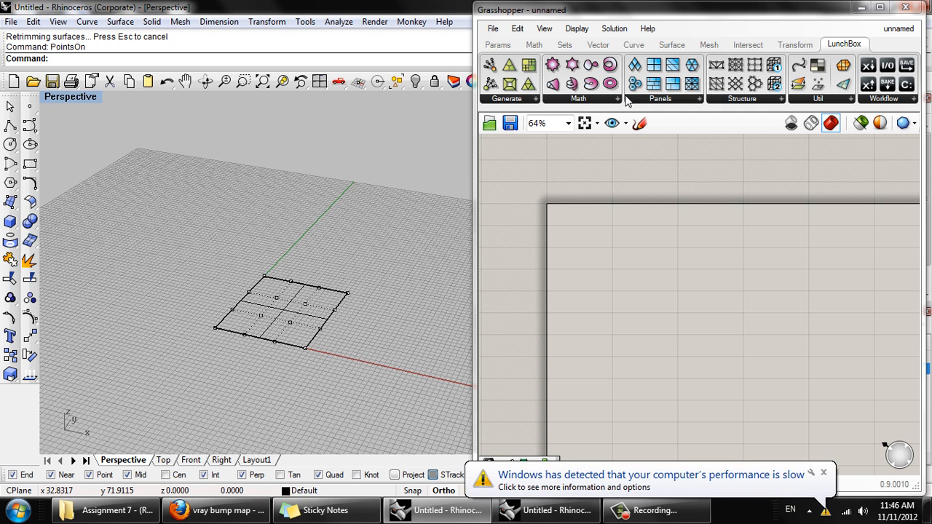
- Dismiss the Windows performance notification
click(600, 99)
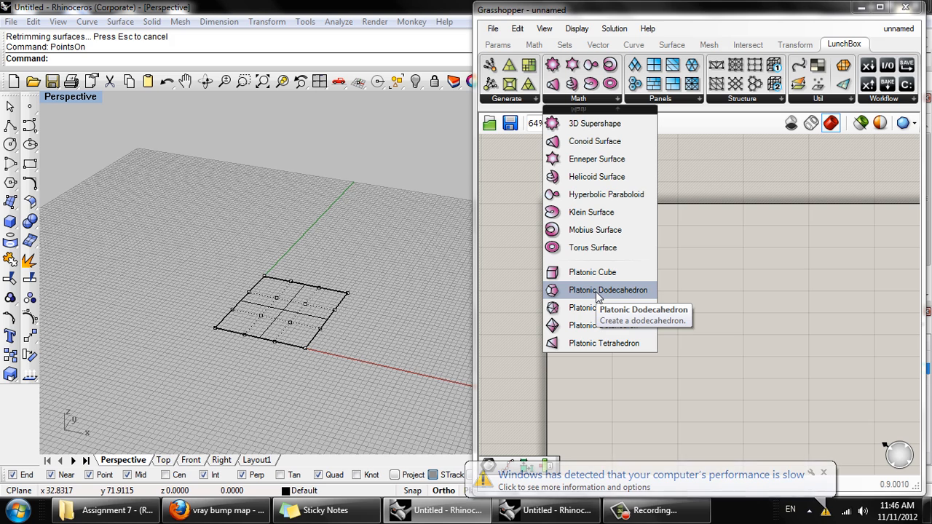
click(689, 167)
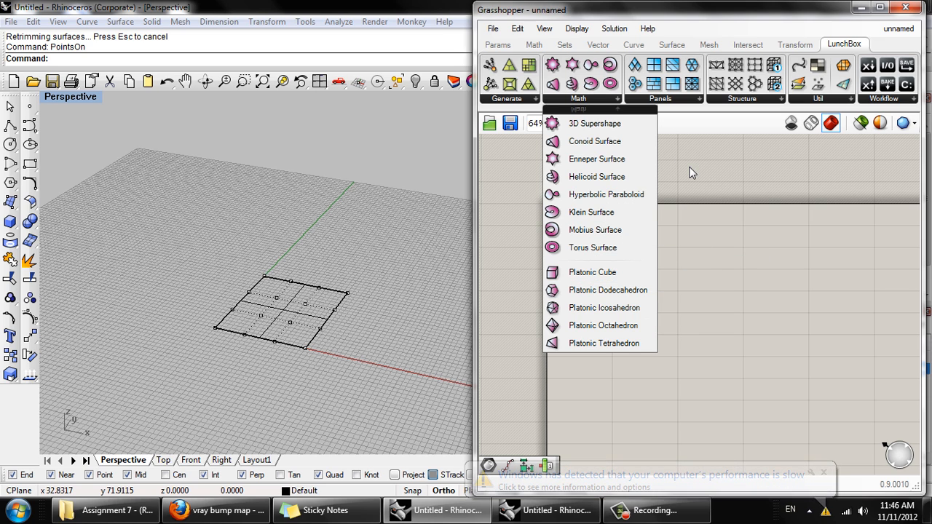
click(824, 474)
- Move the eight control points on the surface's far half vertically upward about 6 units
scroll(335, 311, up, 3)
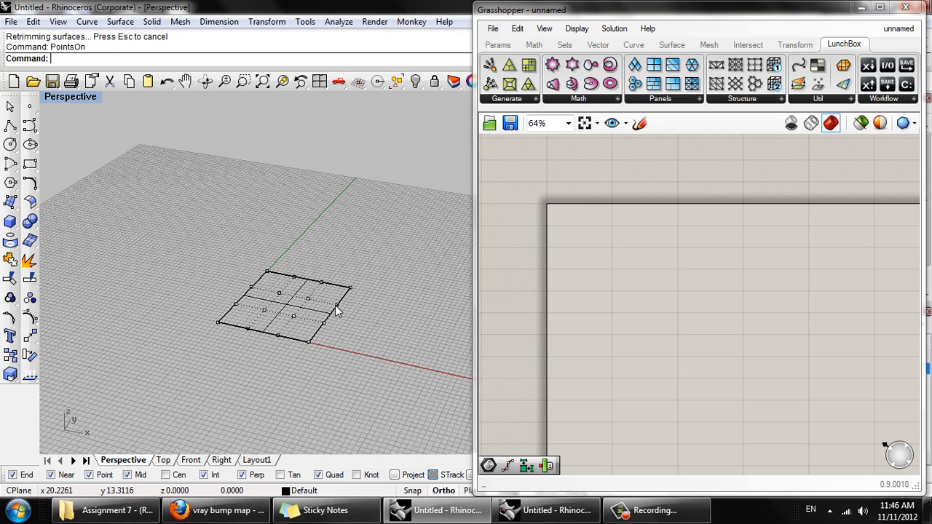
scroll(346, 291, up, 1)
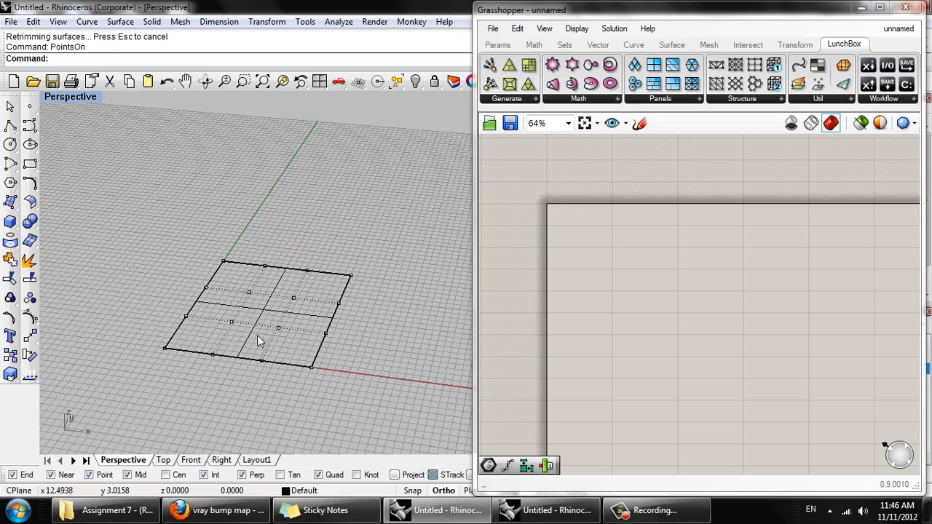
scroll(265, 328, up, 3)
scroll(303, 257, down, 3)
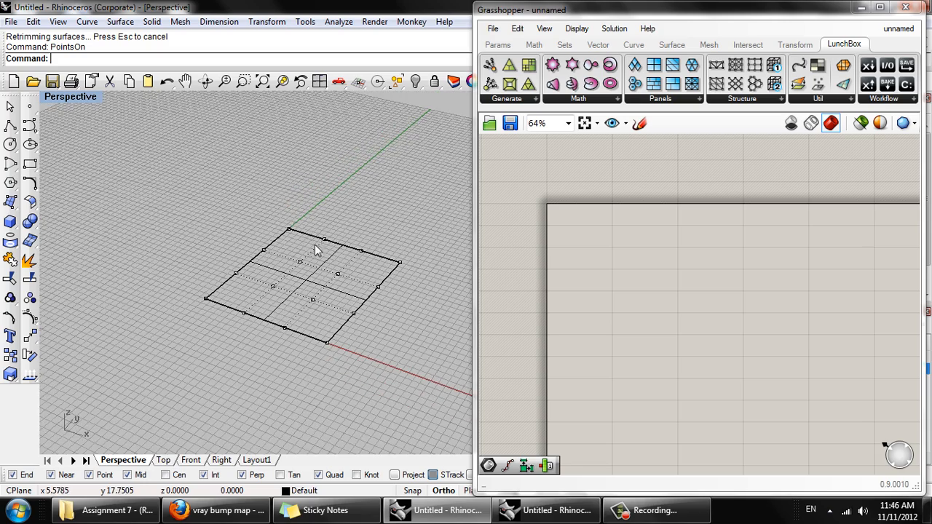
scroll(308, 238, up, 2)
right_drag(344, 264, 275, 172)
drag(288, 171, 405, 254)
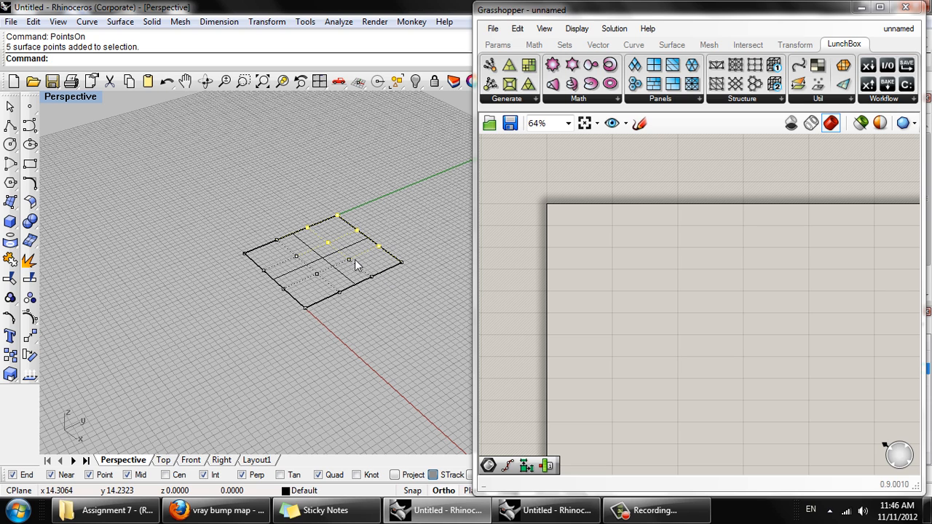
drag(342, 250, 421, 284)
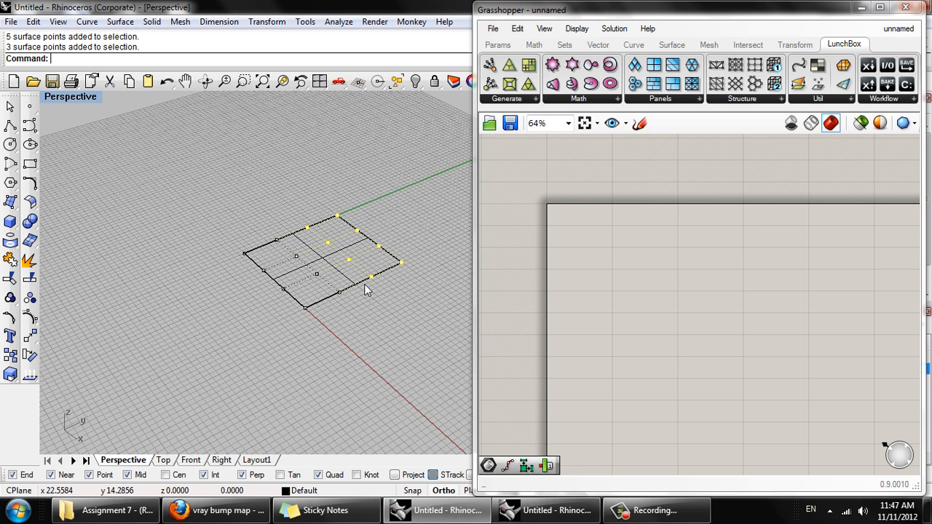
key(Return)
text(v)
key(Return)
click(371, 276)
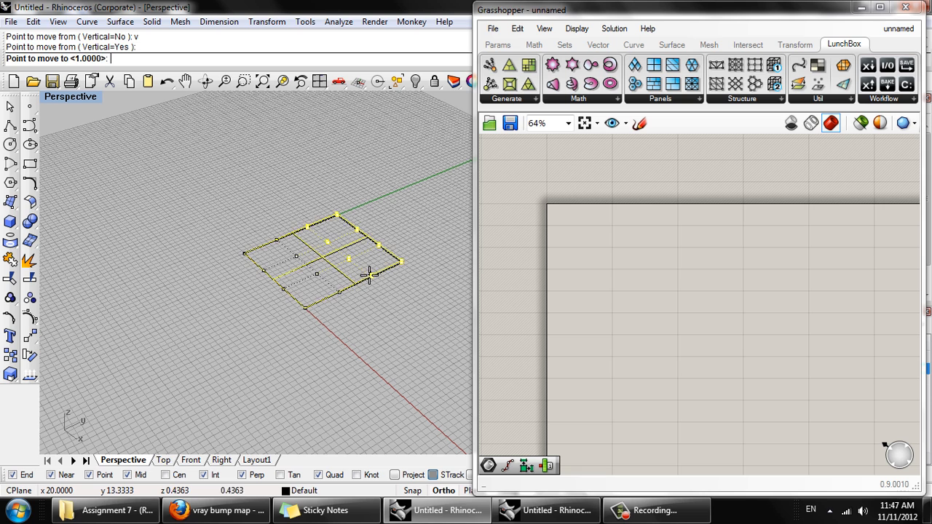
click(408, 246)
- Switch the Perspective viewport to shaded display and view the surface from the front
middle_click(402, 246)
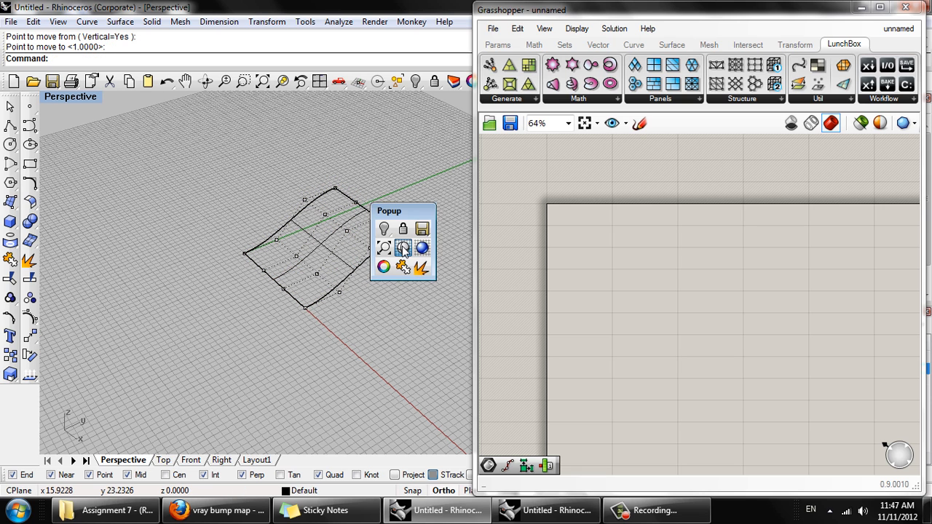
click(406, 238)
mouse_move(425, 247)
right_down()
mouse_move(387, 250)
mouse_move(406, 245)
mouse_move(287, 365)
mouse_move(233, 319)
right_up()
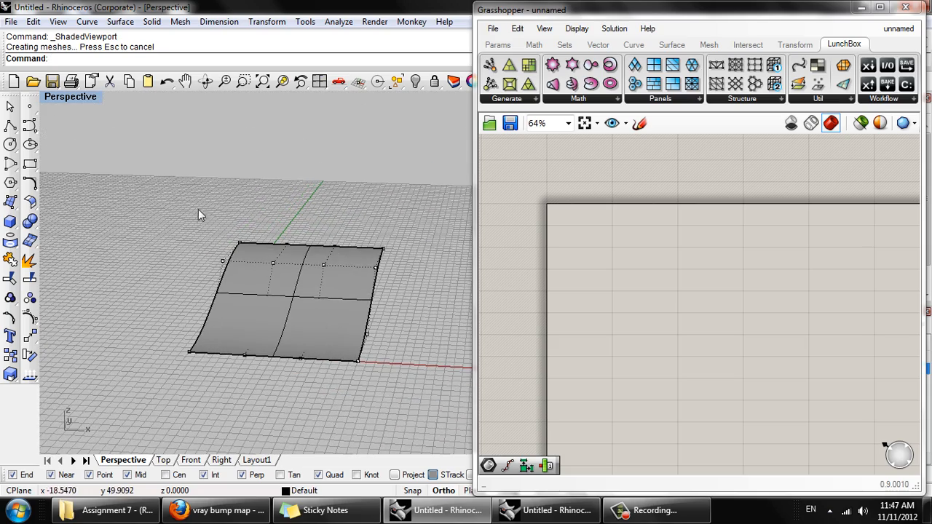
- Move the two control points at the surface's raised corner near the Y axis vertically downward
drag(198, 210, 260, 273)
text(m)
key(Return)
text(v)
key(Return)
text(v)
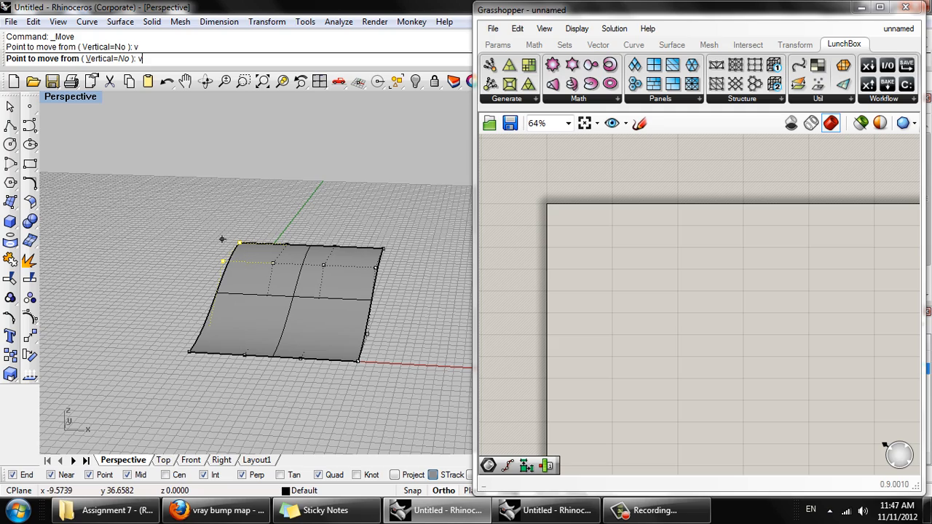
key(Return)
click(222, 239)
click(365, 280)
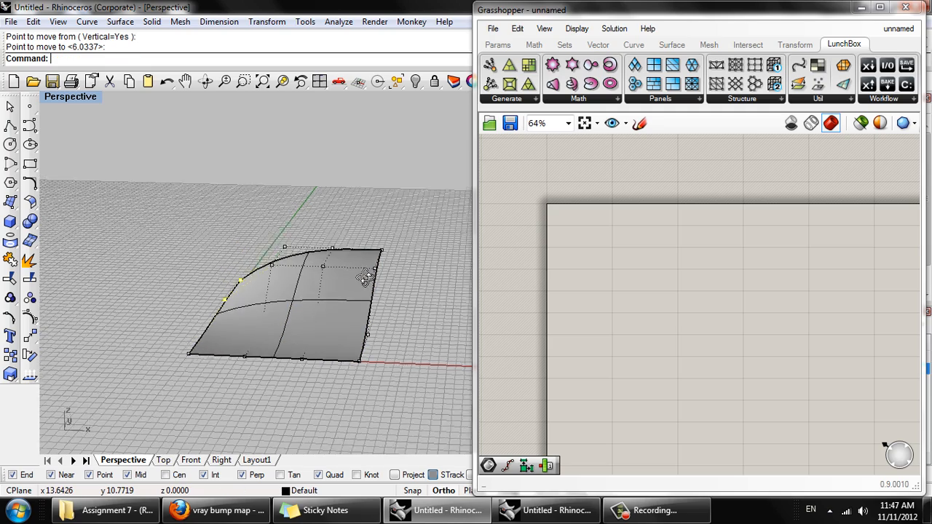
- Use SetPt with World alignment to level the two lowered control points with the surface corner at the origin
right_drag(366, 280, 247, 394)
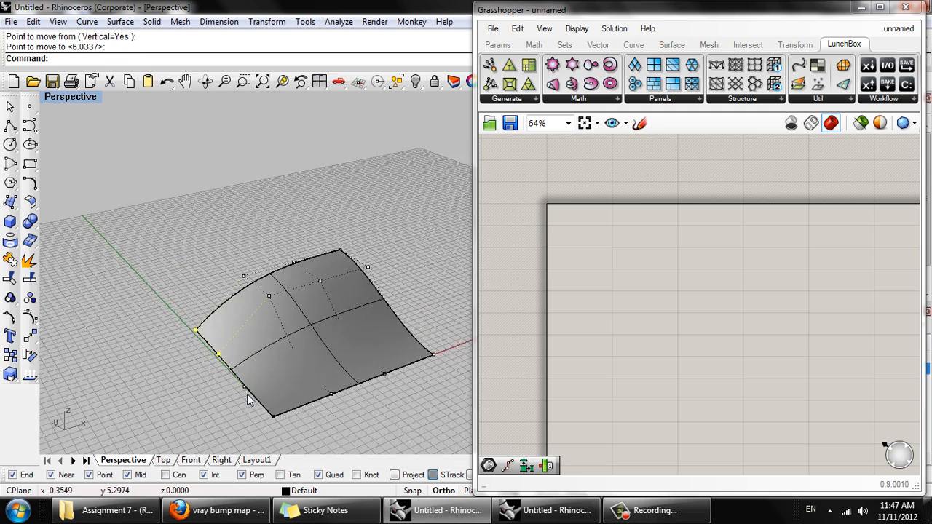
text(b)
key(Return)
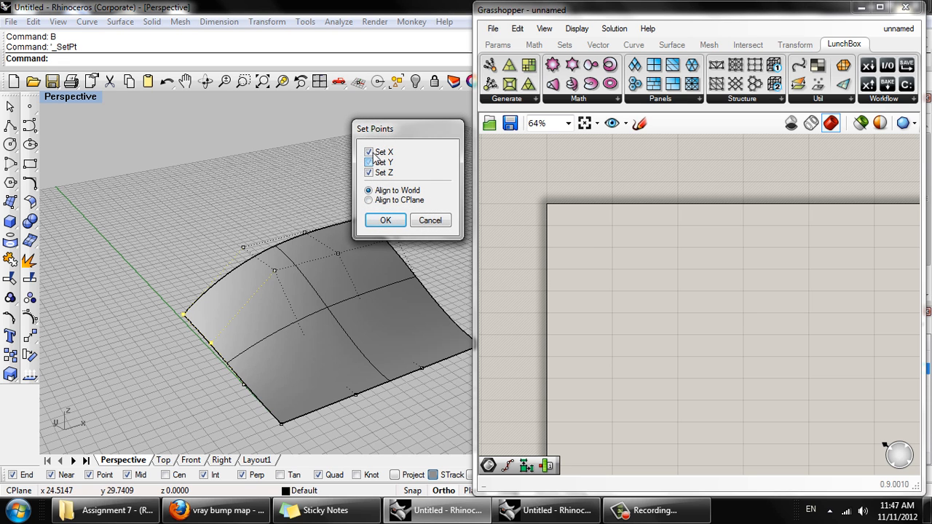
click(386, 220)
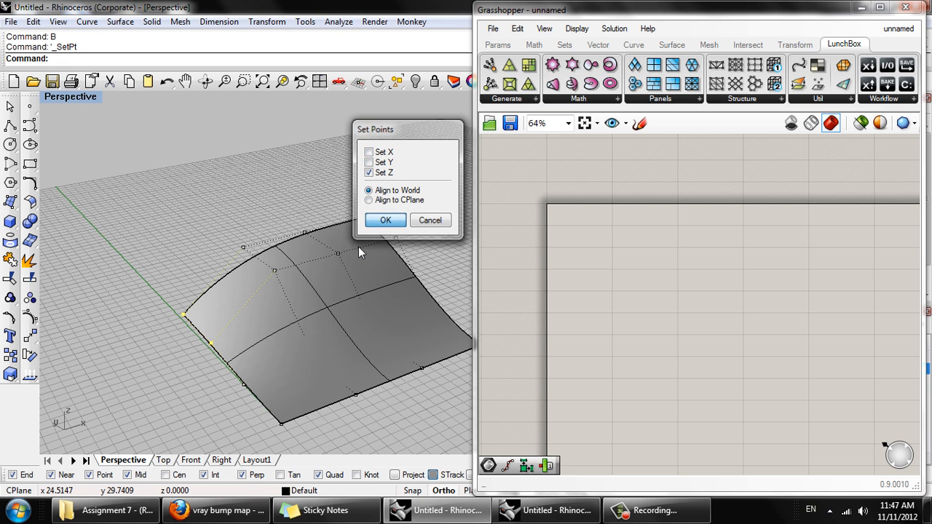
click(281, 423)
- Turn off the surface's control points with PointsOff
right_drag(306, 419, 153, 349)
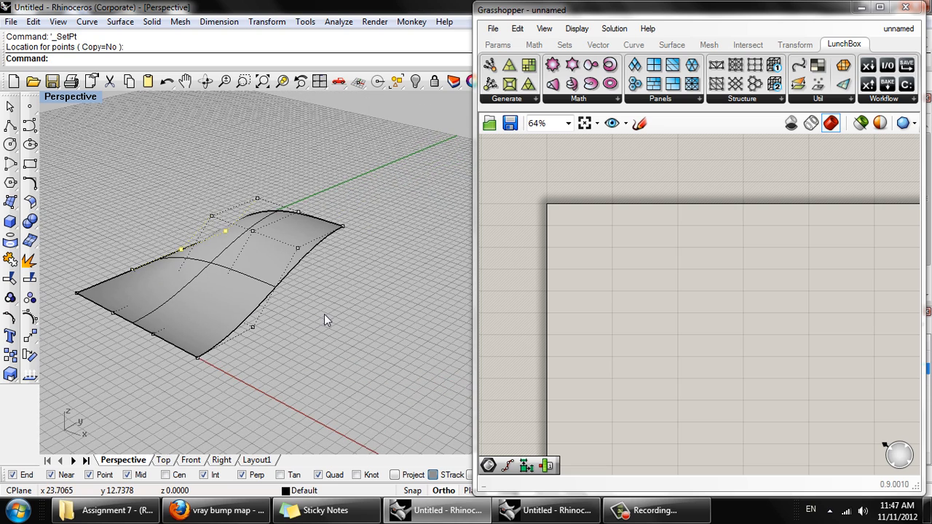
text(sOff)
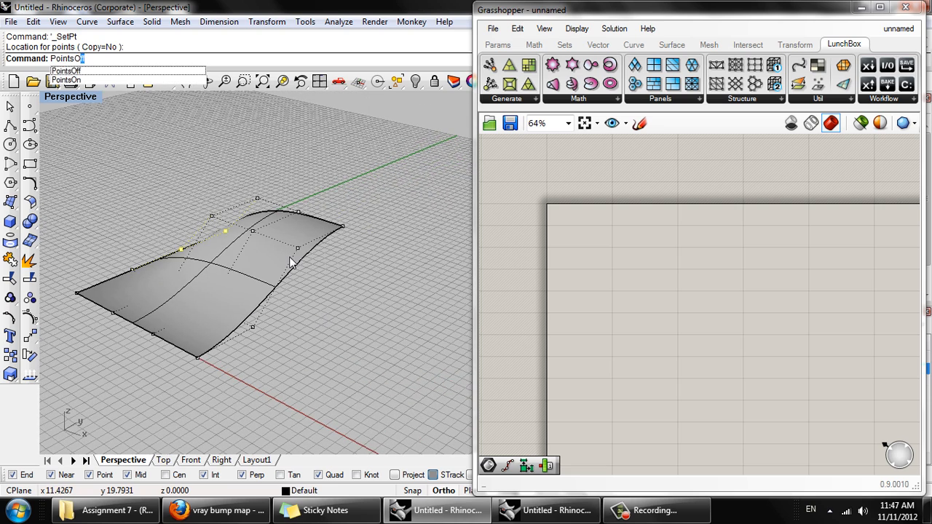
key(Return)
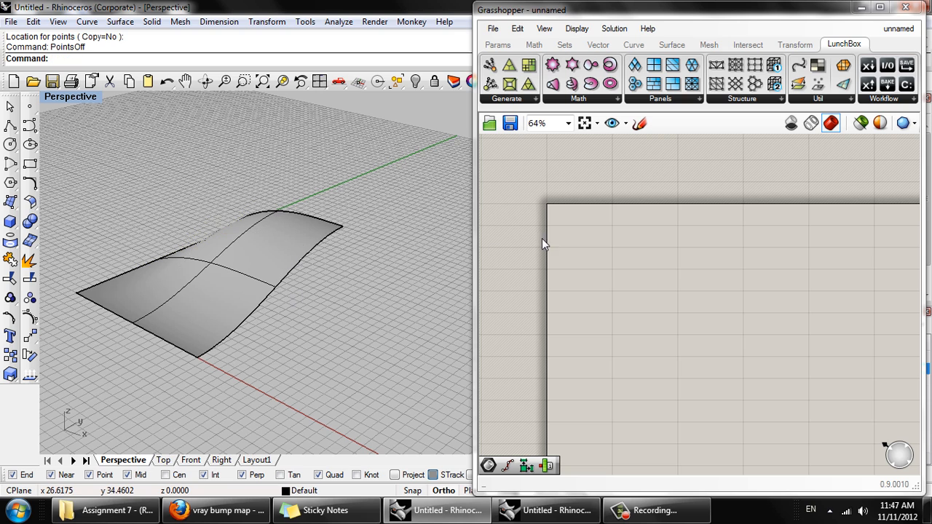
- Add a Surface parameter to the Grasshopper canvas and reference the curved Rhino surface in it
double_click(606, 279)
text(srf)
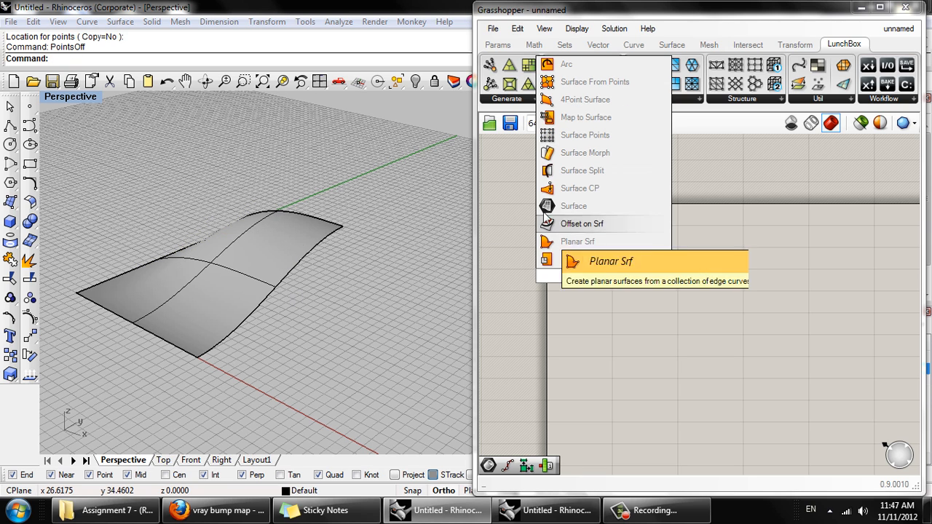
click(575, 207)
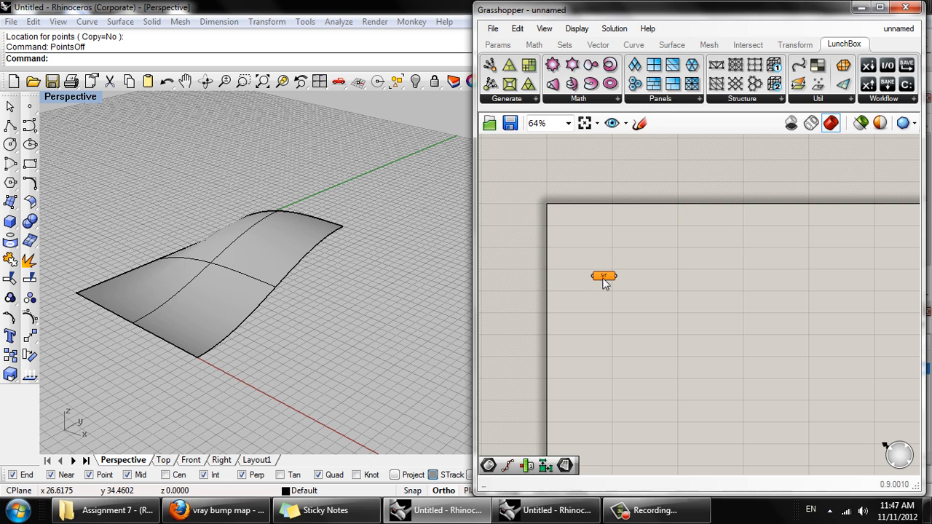
right_click(606, 279)
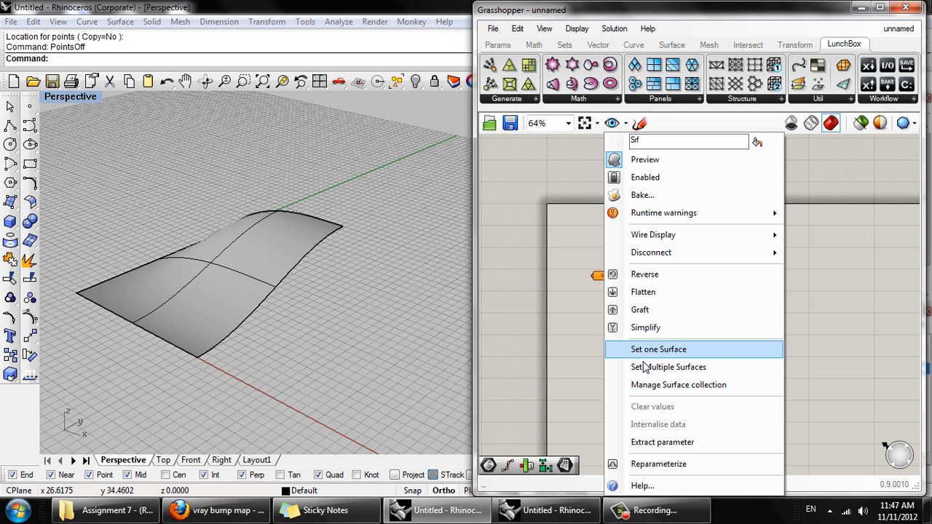
click(628, 351)
click(271, 282)
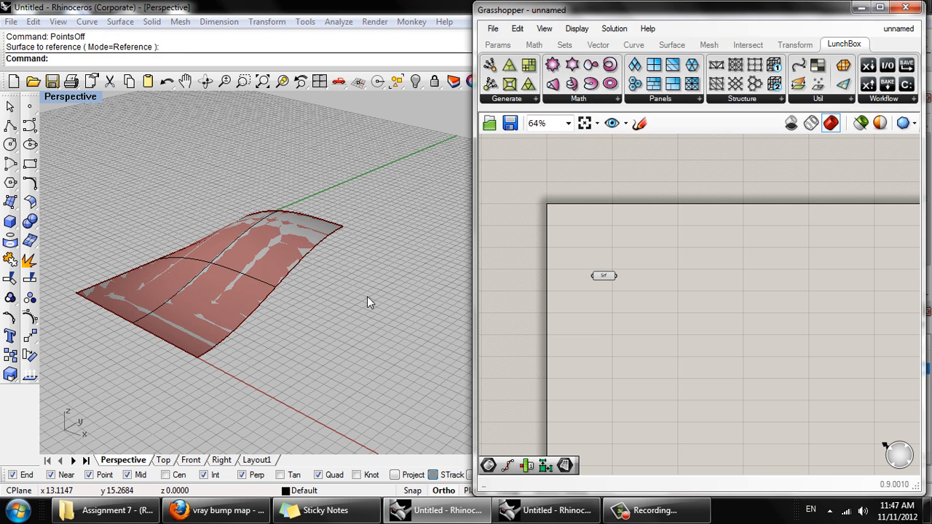
right_drag(270, 291, 321, 287)
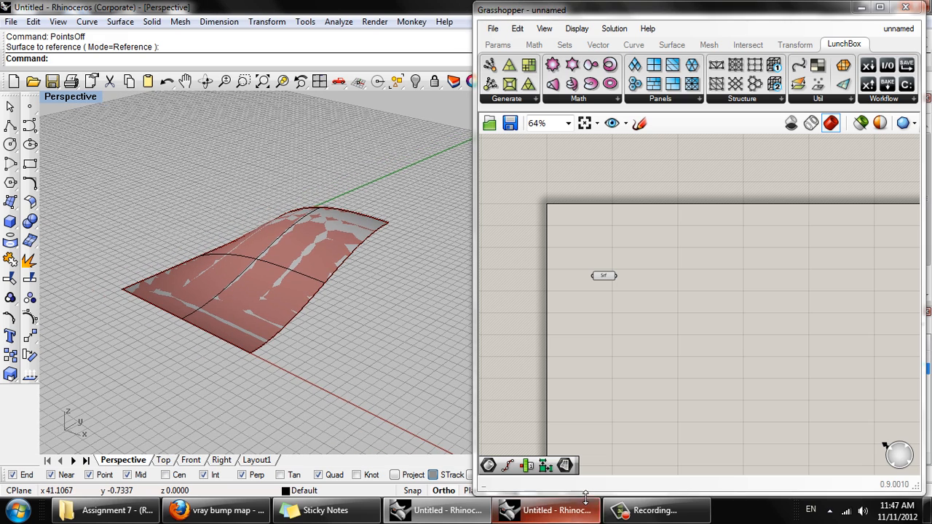
click(633, 513)
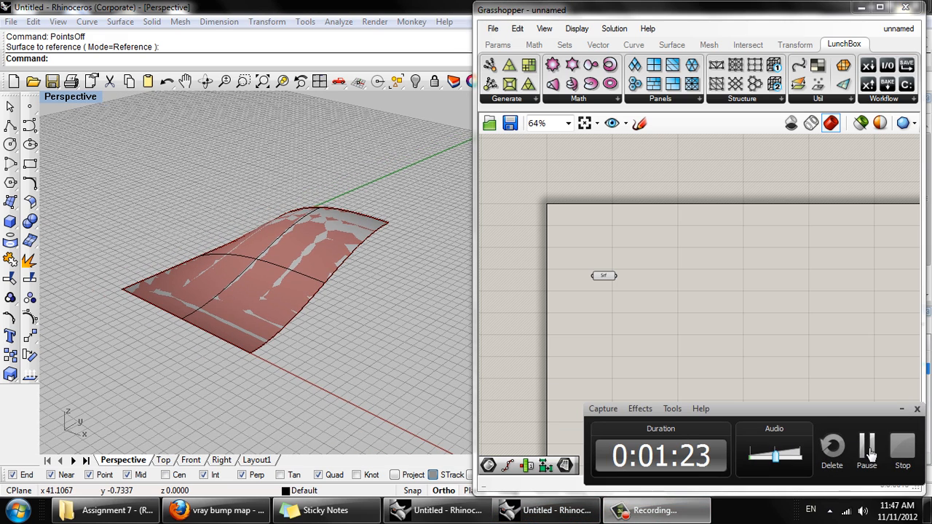
click(868, 452)
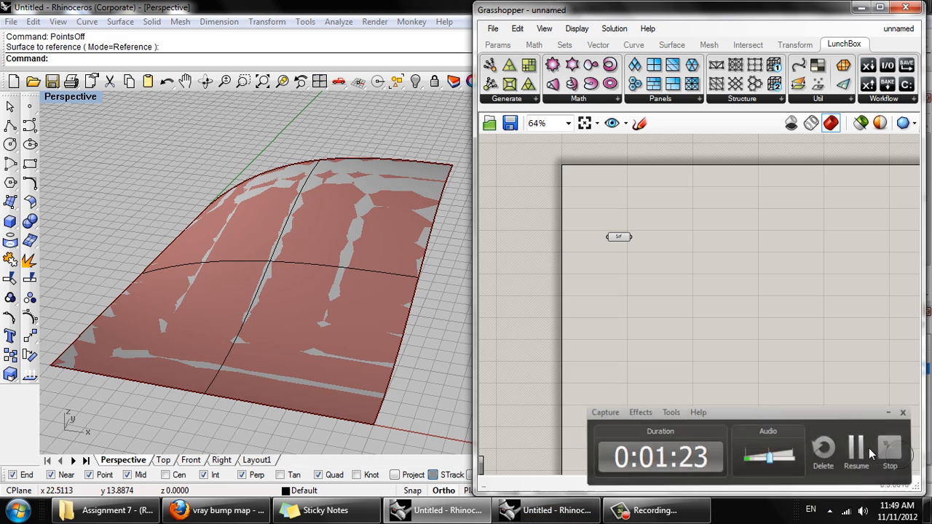
click(858, 450)
- Add a Divide Domain² component and place it beside the Surface parameter
scroll(758, 309, up, 1)
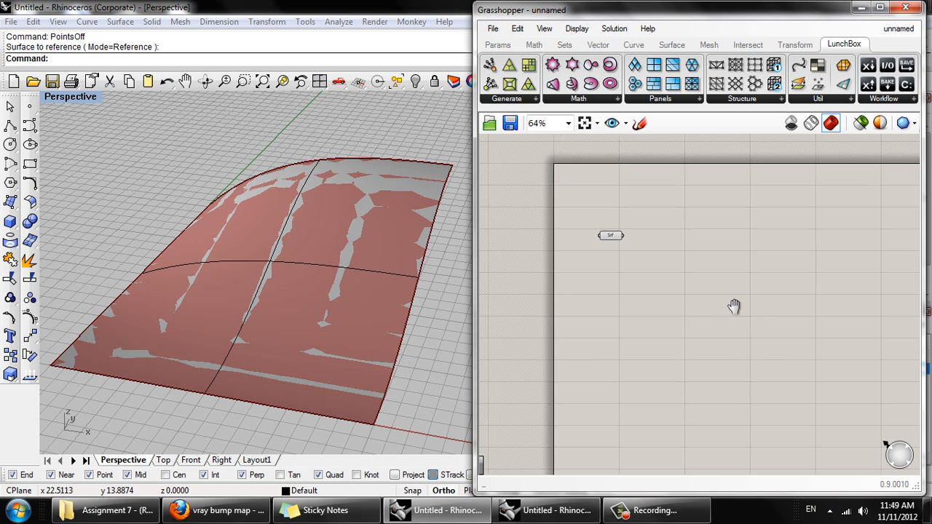
right_drag(657, 250, 645, 274)
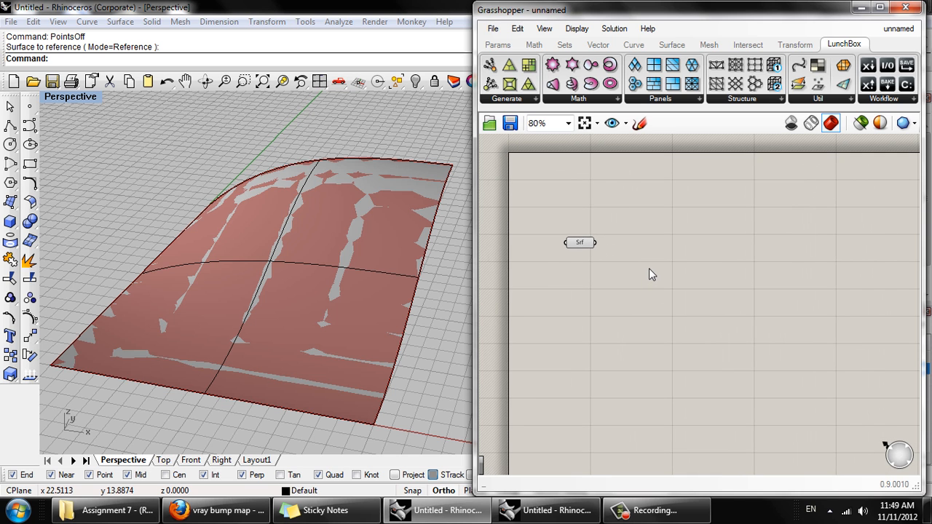
mouse_move(297, 228)
right_down()
mouse_move(313, 230)
mouse_move(308, 238)
right_up()
scroll(309, 245, up, 2)
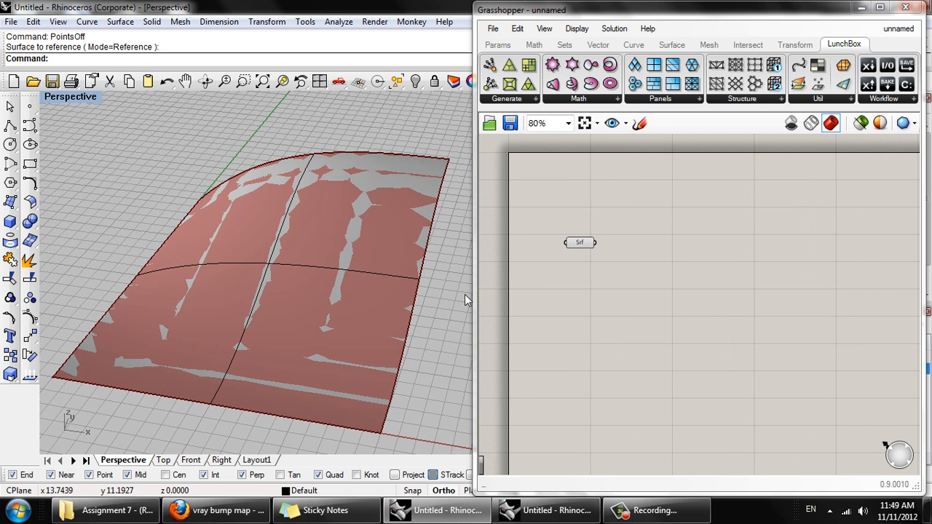
double_click(642, 266)
text(divi)
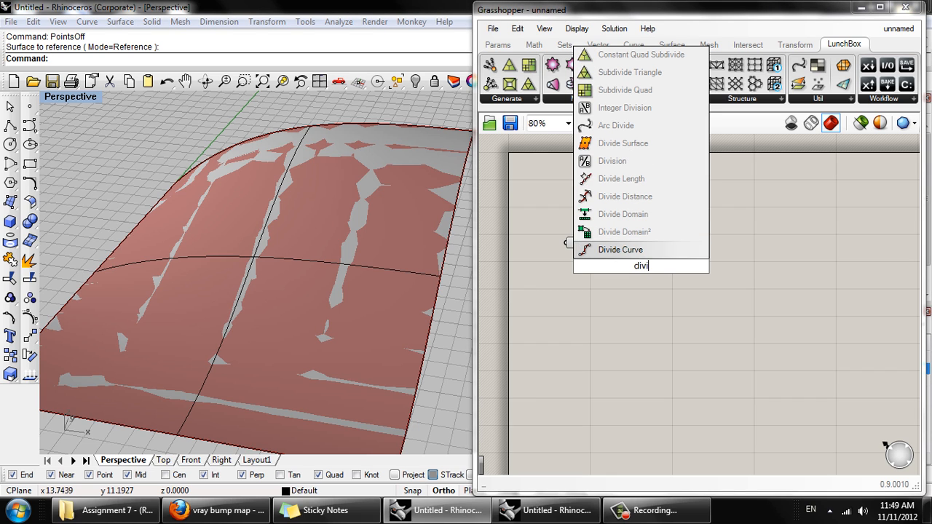
click(643, 237)
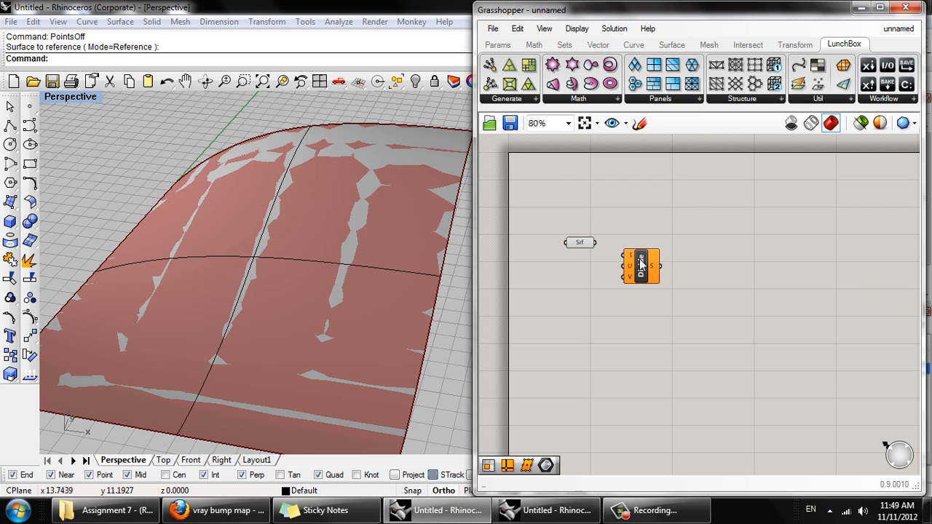
drag(640, 268, 661, 250)
- Add an Isotrim component and place it diagonally below the Divide Domain² component
double_click(644, 304)
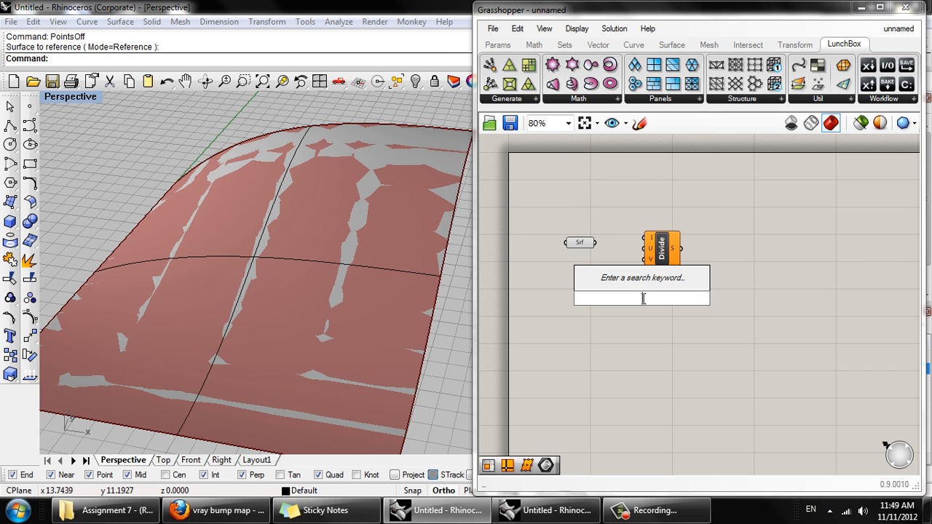
text(iso)
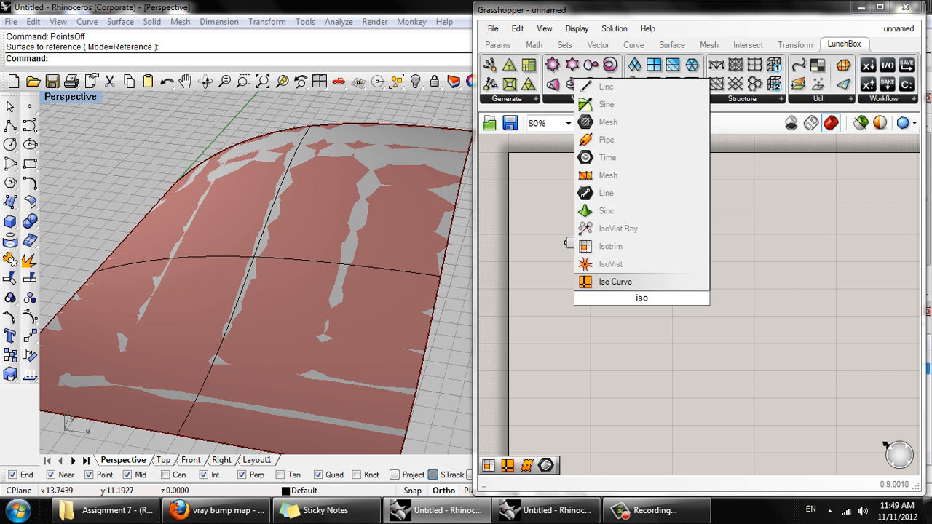
click(651, 248)
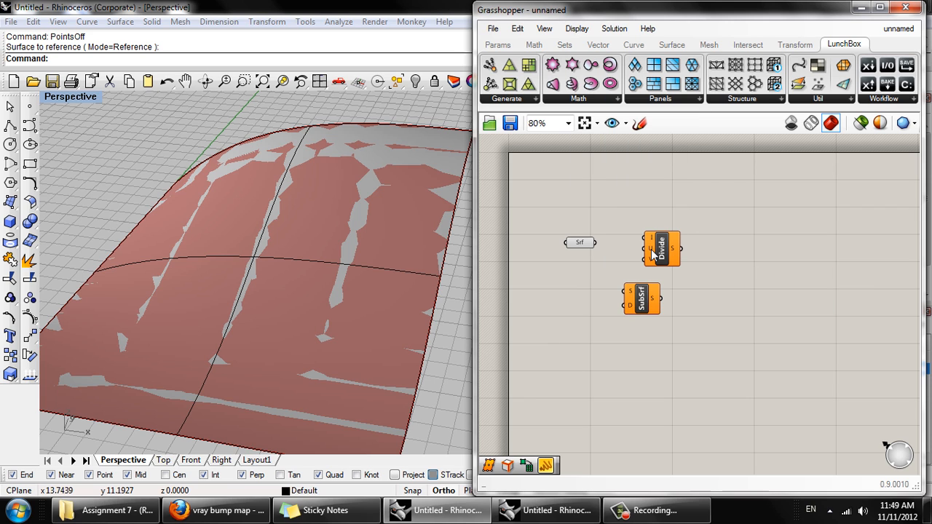
drag(638, 306, 707, 292)
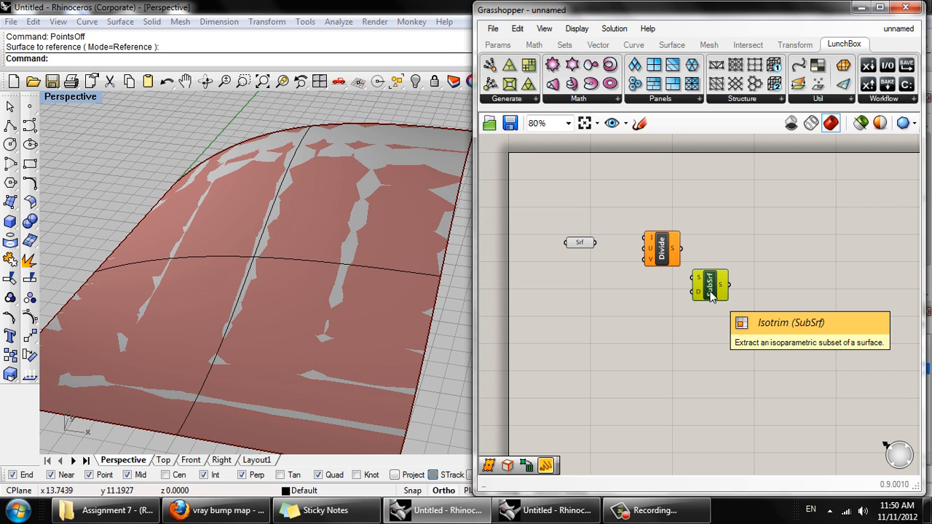
drag(710, 295, 712, 306)
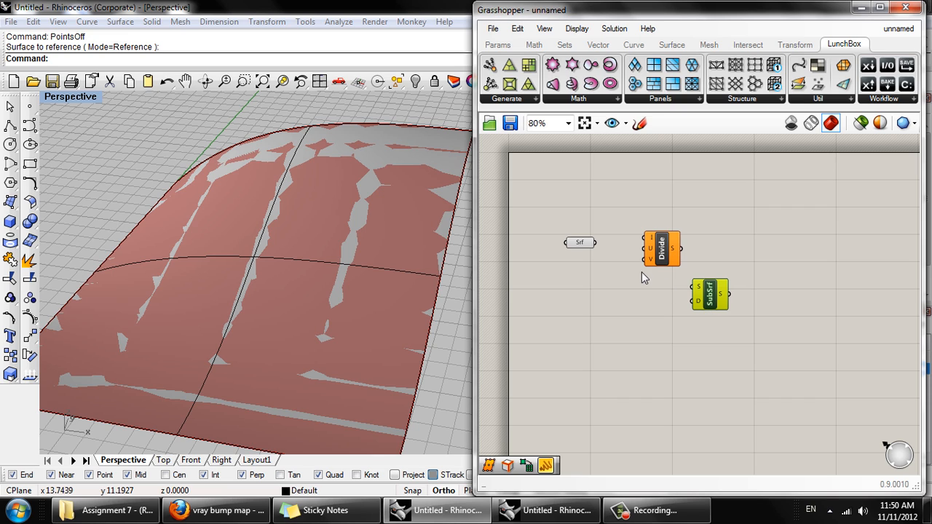
- Connect the Surface parameter to the Divide Domain² domain input and the Isotrim surface input
drag(595, 242, 695, 286)
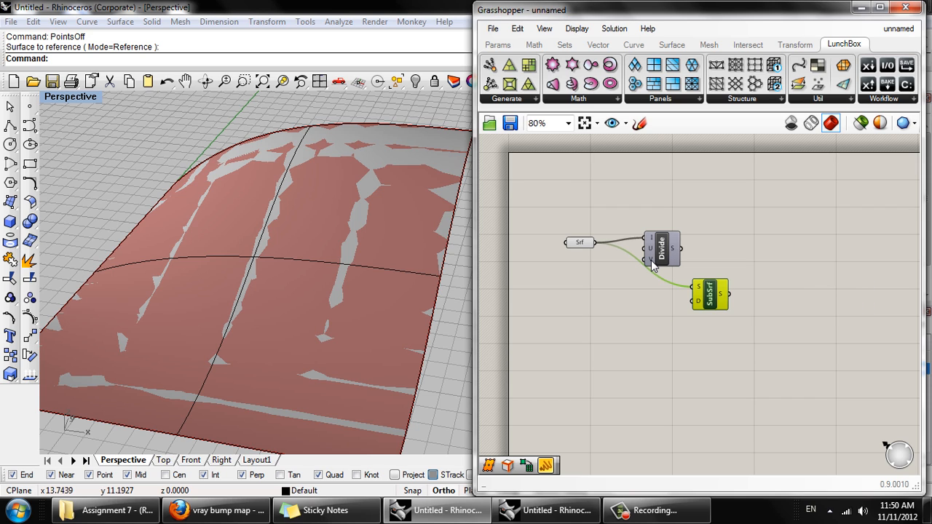
- Move the Divide Domain² component slightly down on the canvas, closer to the Isotrim component
drag(659, 252, 656, 269)
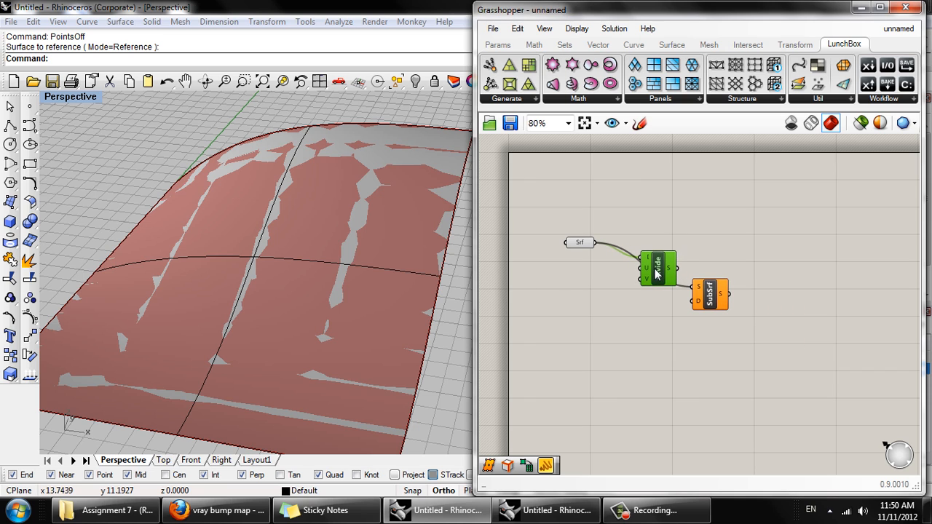
double_click(558, 297)
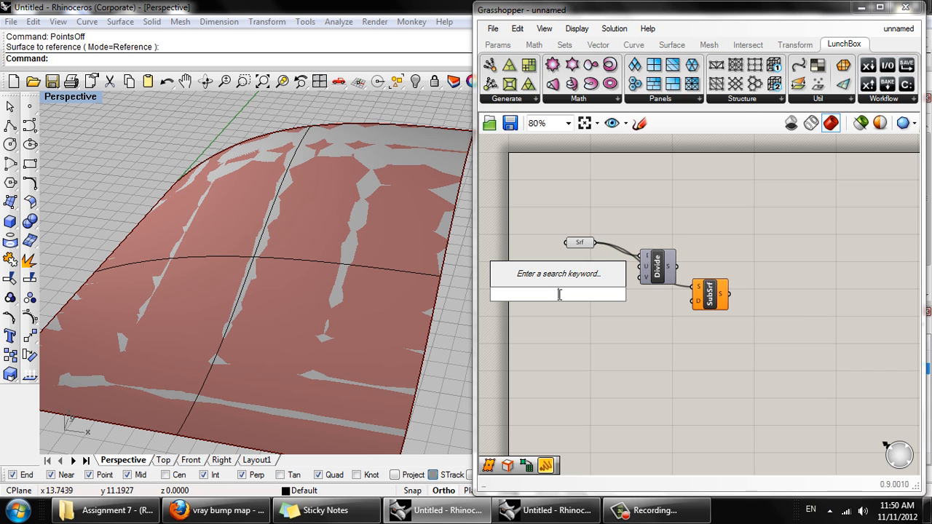
text(pane)
click(547, 250)
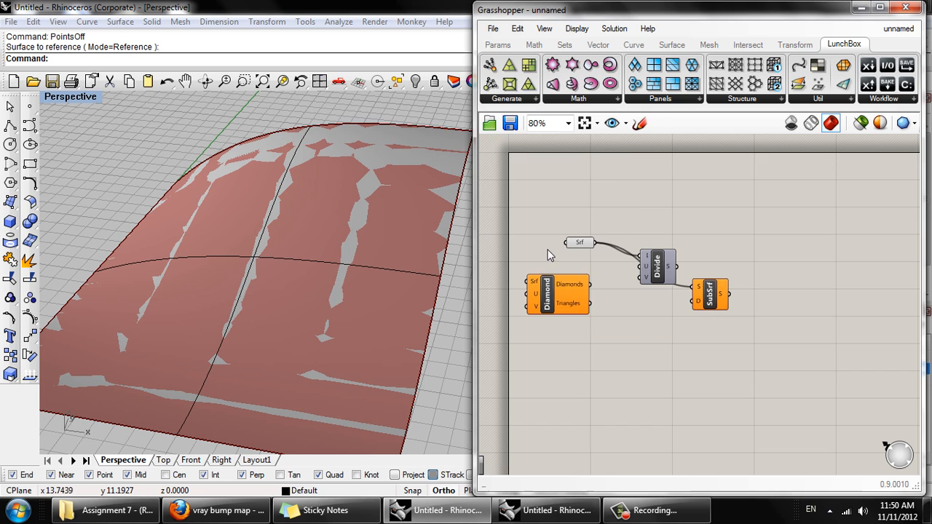
key(ctrl+z)
- Feed the Divide Domain² U and V inputs from panels containing 5 and connect its output to the Isotrim domain input
double_click(555, 296)
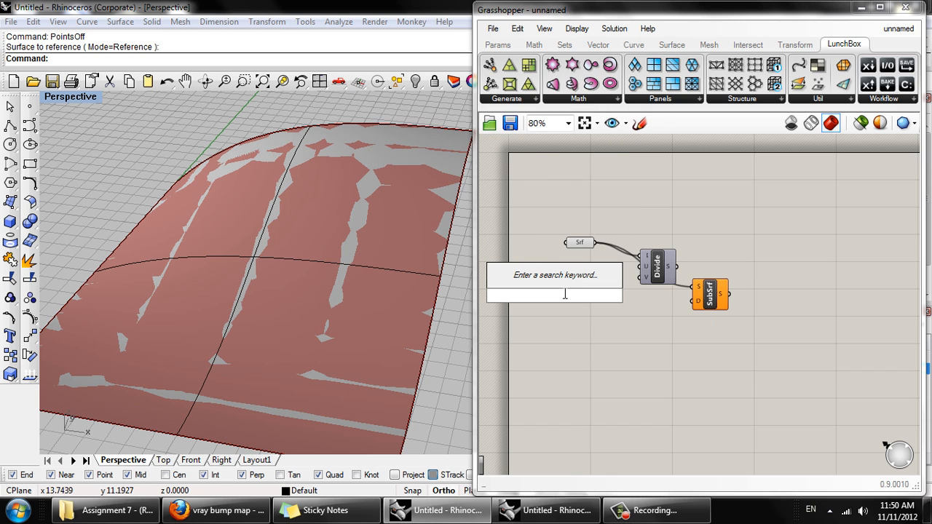
text(pan)
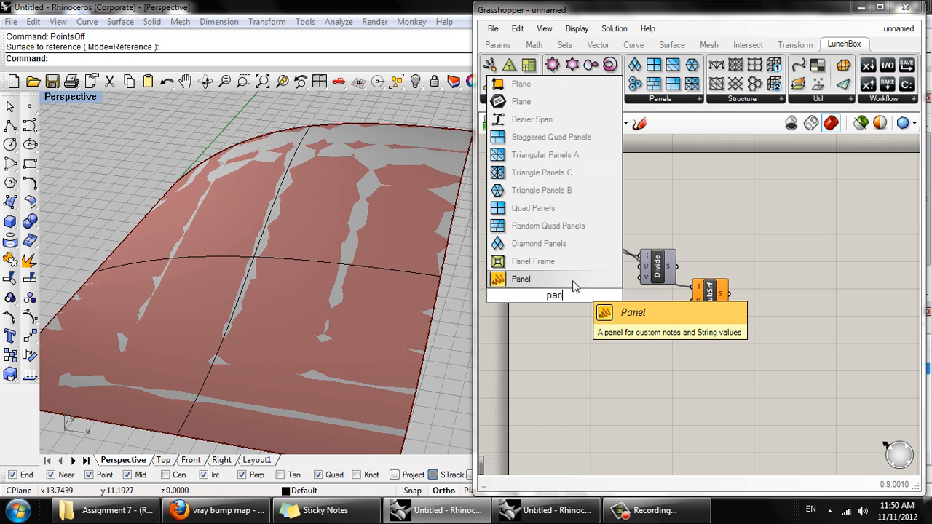
click(572, 279)
double_click(585, 311)
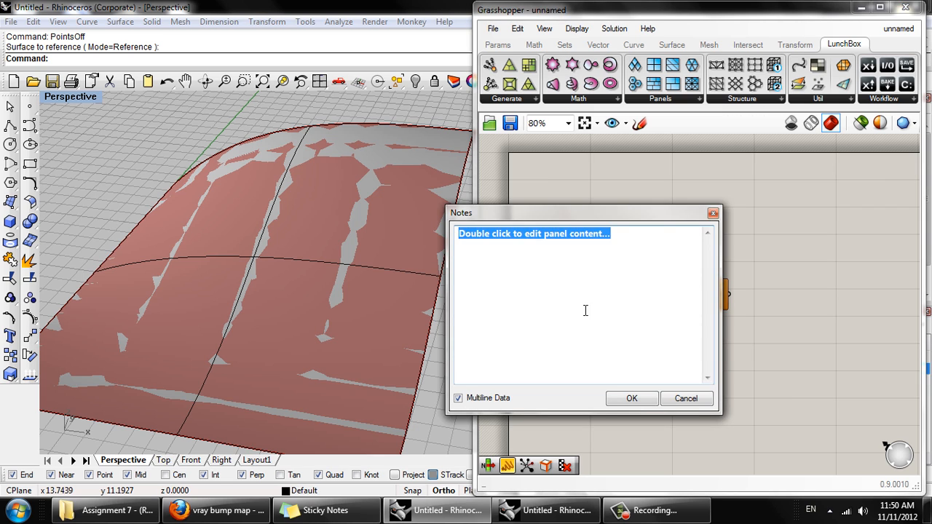
text(5)
click(633, 399)
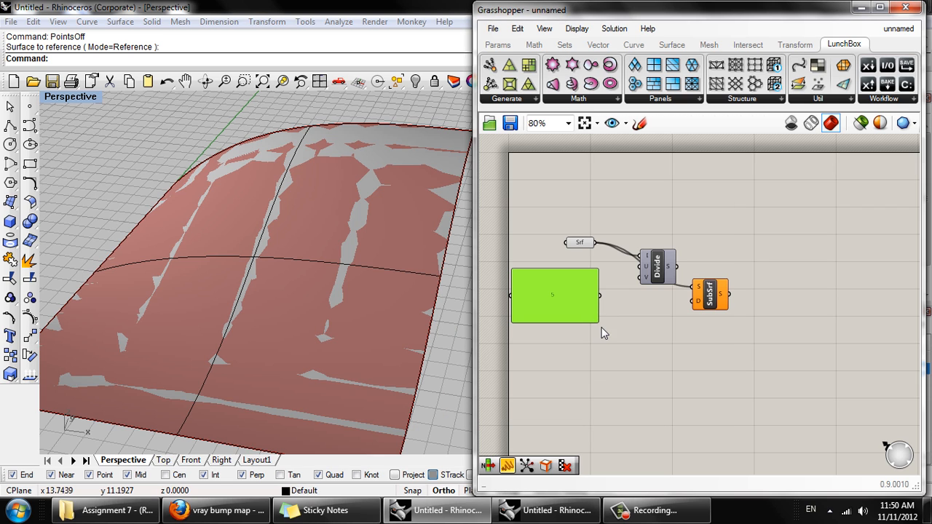
drag(594, 318, 694, 301)
- Hide the original curved surface in the Rhino model, leaving the Grasshopper preview of the subdivided panels
right_drag(387, 277, 361, 292)
click(361, 292)
click(415, 81)
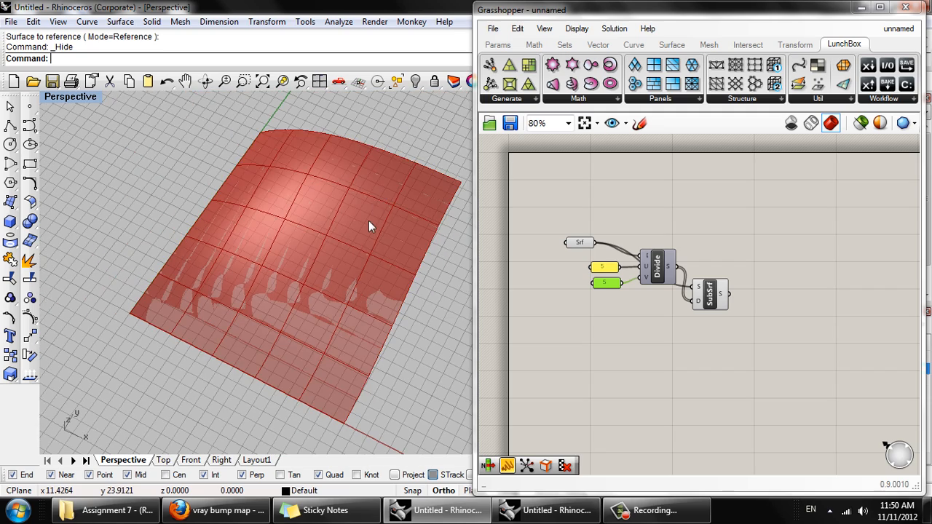
right_drag(368, 221, 413, 131)
- Move the Isotrim component up beside the Divide Domain² component and inspect the data in its surface output
right_drag(691, 298, 618, 297)
scroll(623, 302, up, 3)
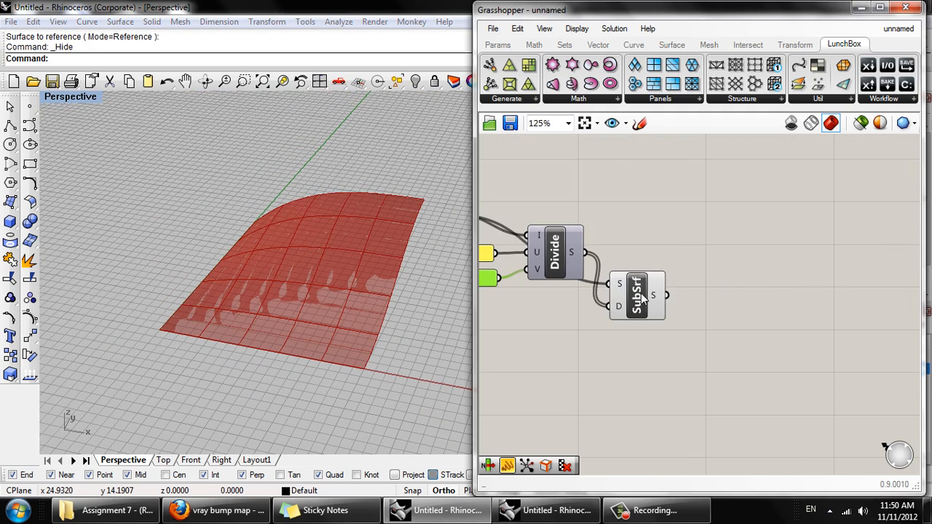
drag(658, 293, 658, 230)
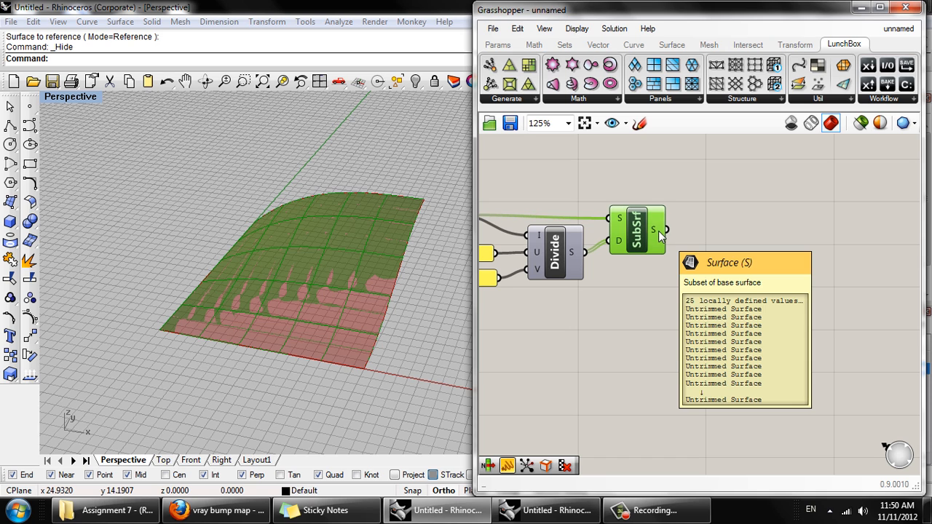
right_drag(607, 298, 690, 297)
scroll(620, 297, down, 1)
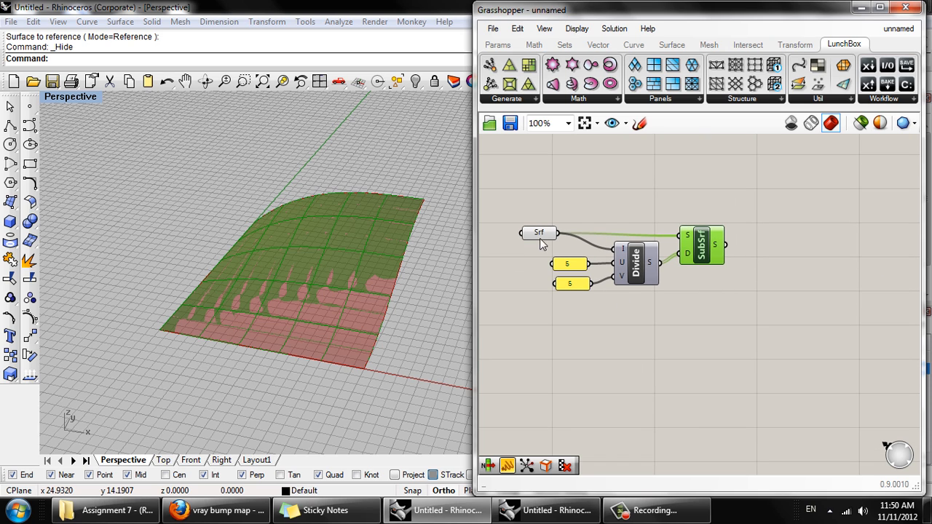
- Add a LunchBox Quad Panels component above the Isotrim component and connect the Surface parameter to its surface input
right_drag(644, 276, 604, 276)
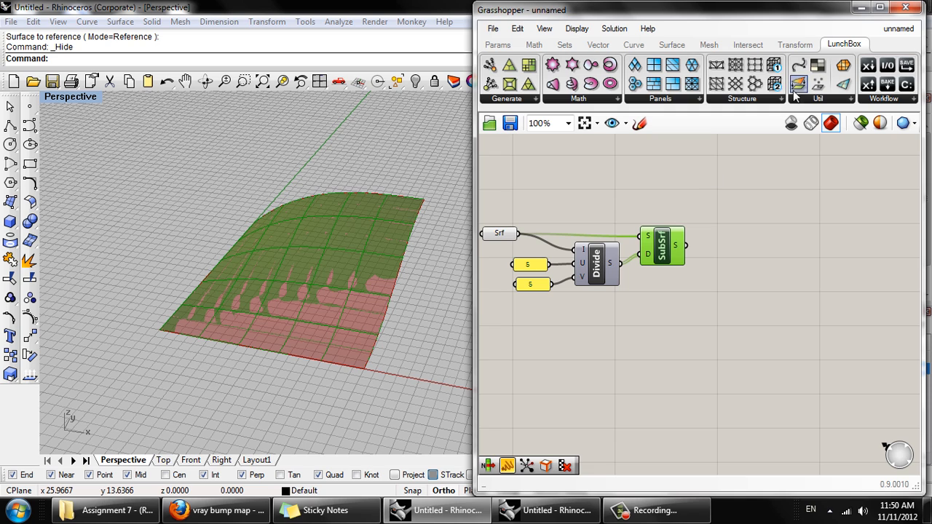
click(682, 97)
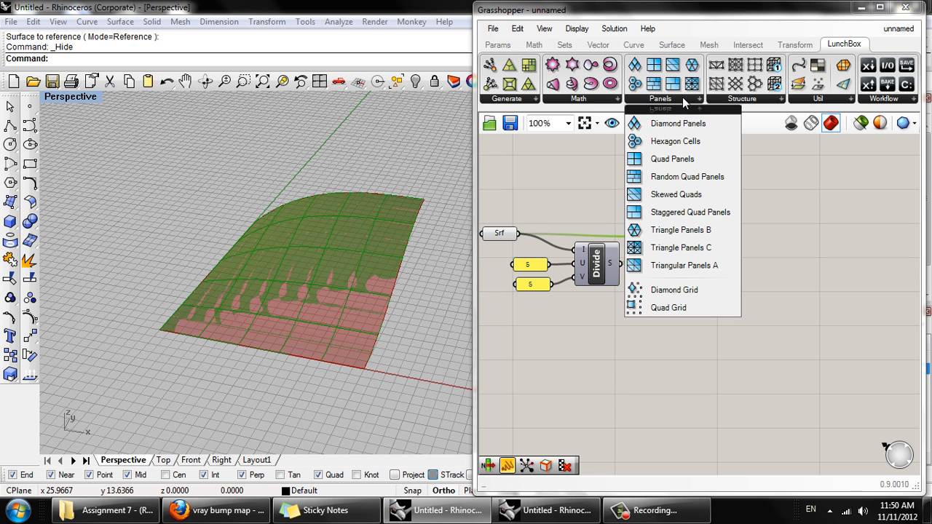
click(688, 160)
click(650, 158)
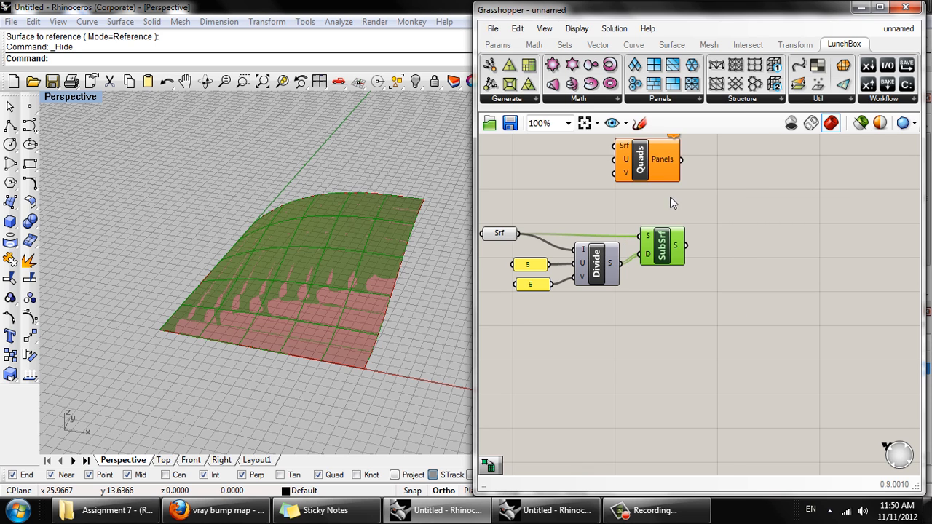
click(675, 244)
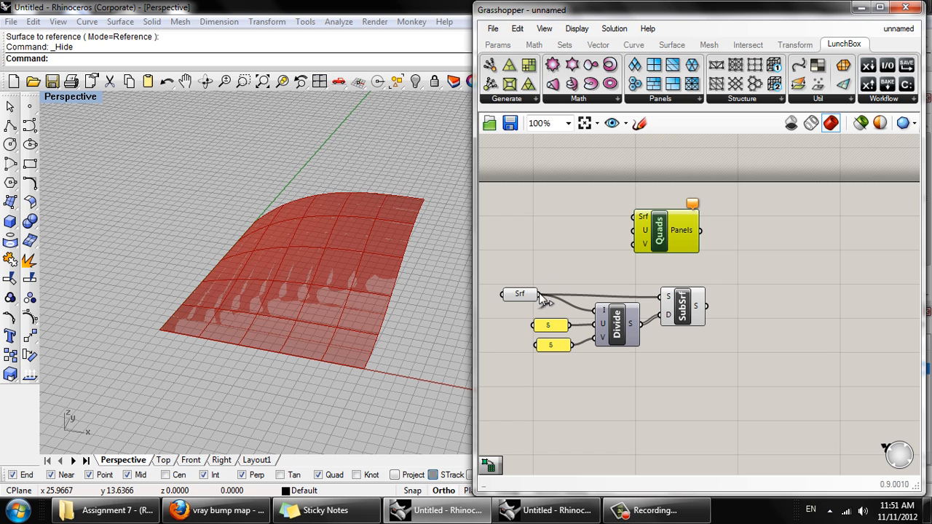
drag(540, 294, 633, 217)
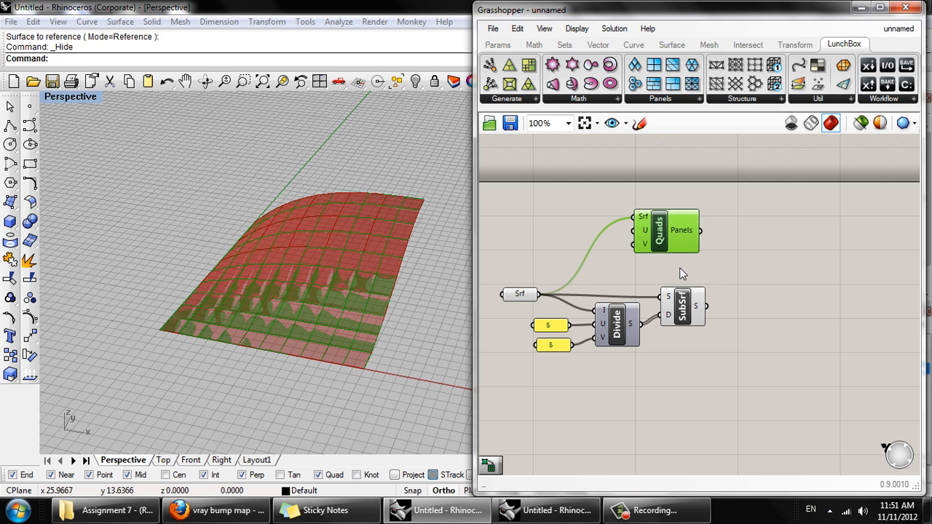
- Turn off the preview of the Divide Domain² and Isotrim components, and delete the Quad Panels component
drag(713, 347, 576, 304)
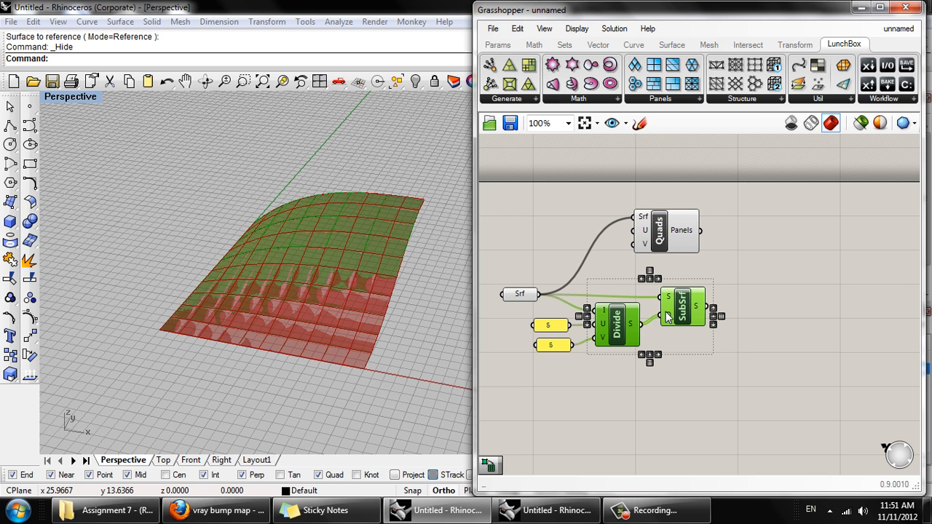
middle_click(666, 313)
click(712, 266)
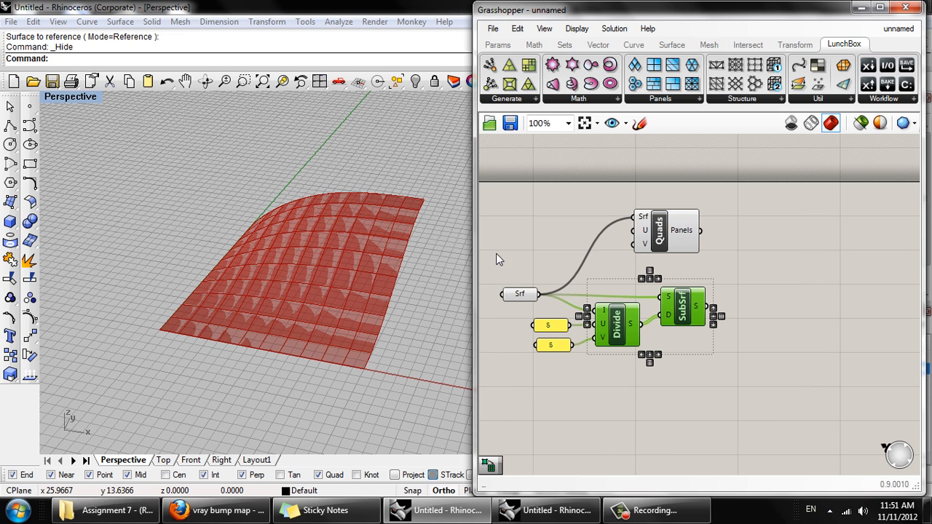
click(683, 225)
key(Delete)
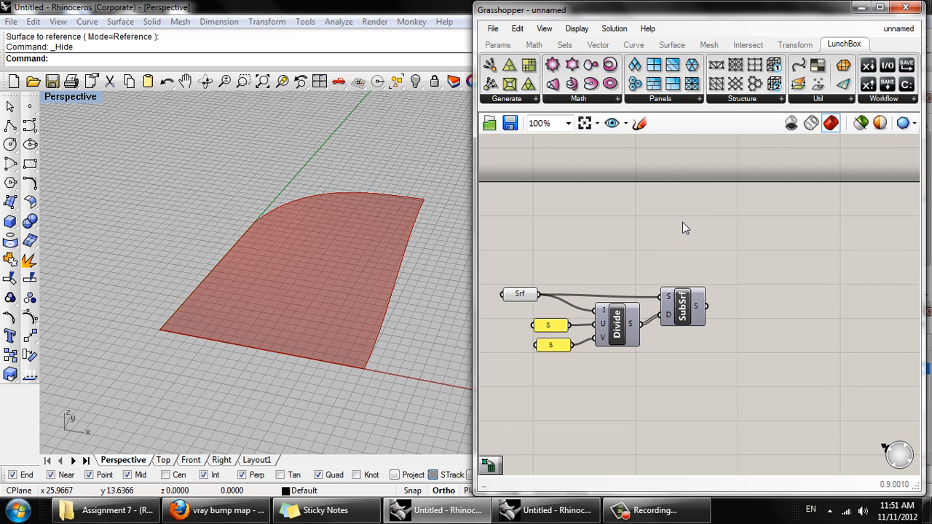
right_drag(689, 314, 719, 286)
scroll(717, 288, up, 3)
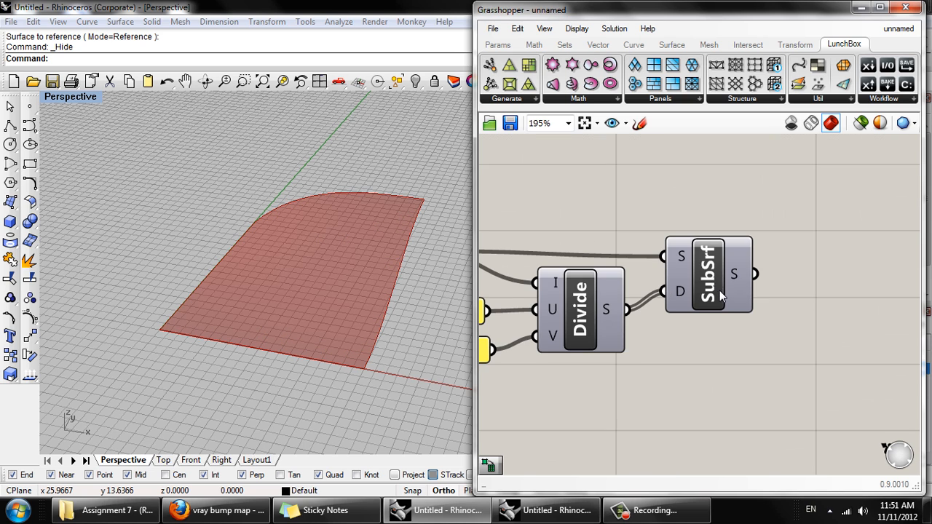
scroll(720, 290, down, 2)
scroll(734, 338, up, 2)
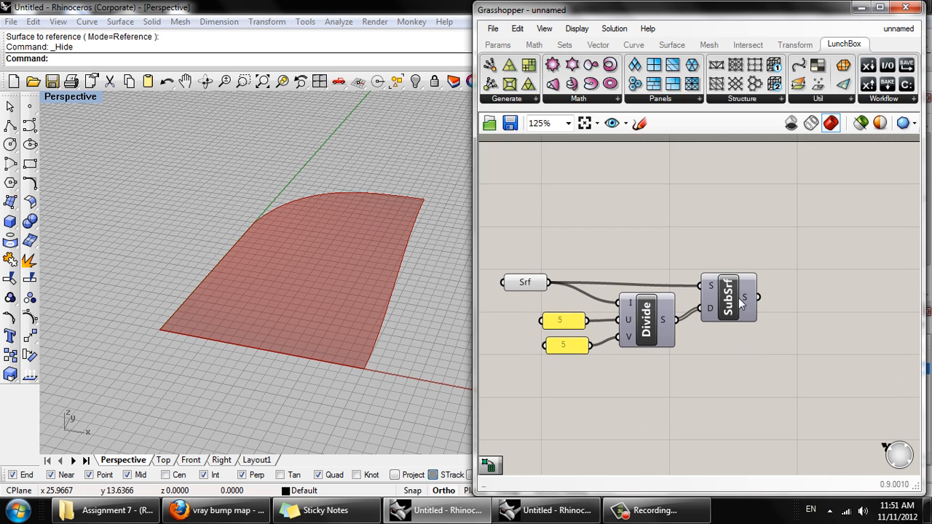
click(734, 307)
drag(733, 306, 731, 299)
click(734, 367)
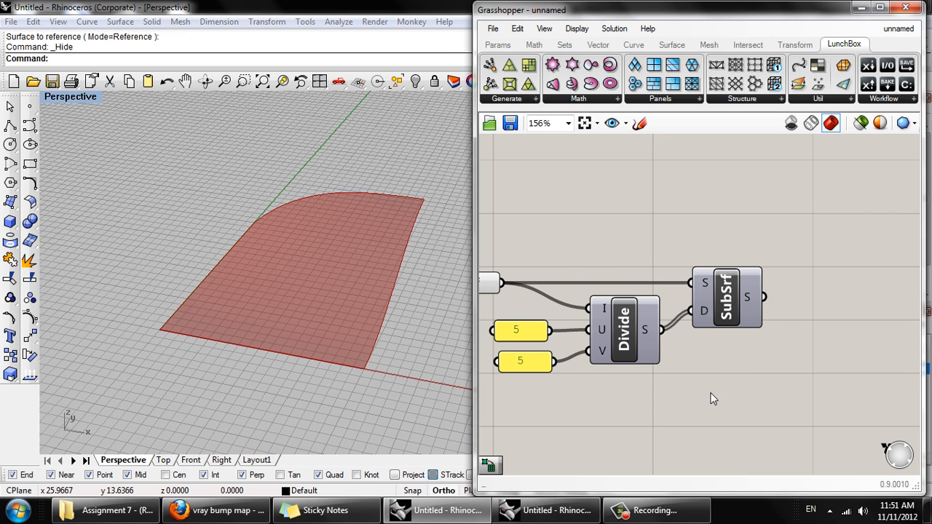
click(661, 510)
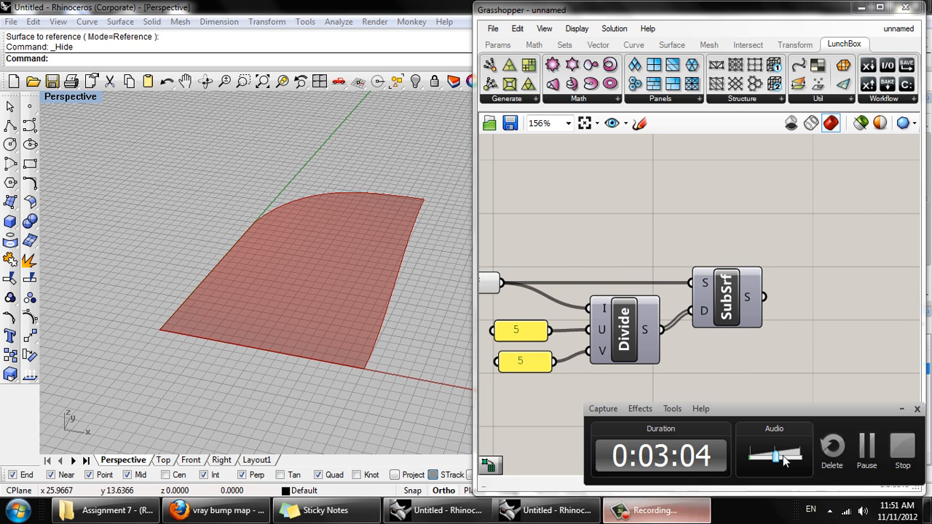
click(860, 446)
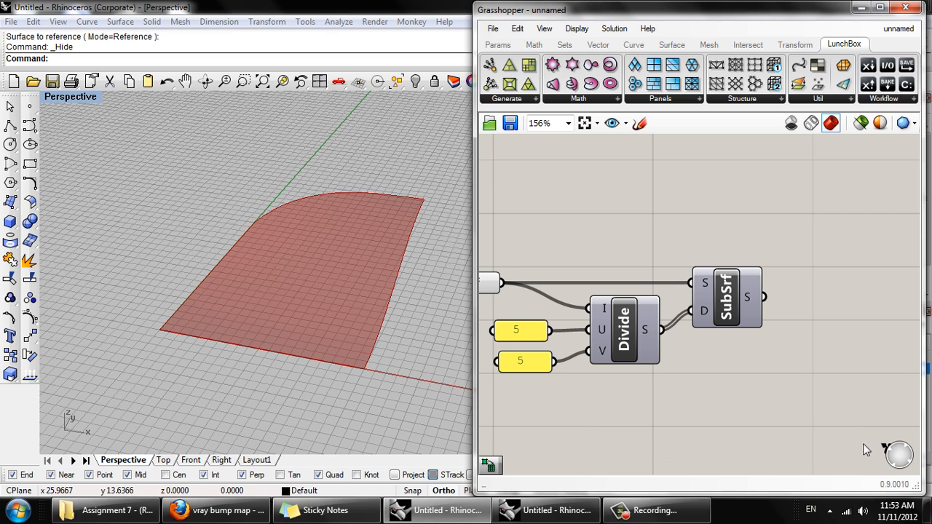
- Turn the preview of the Isotrim component back on
click(754, 312)
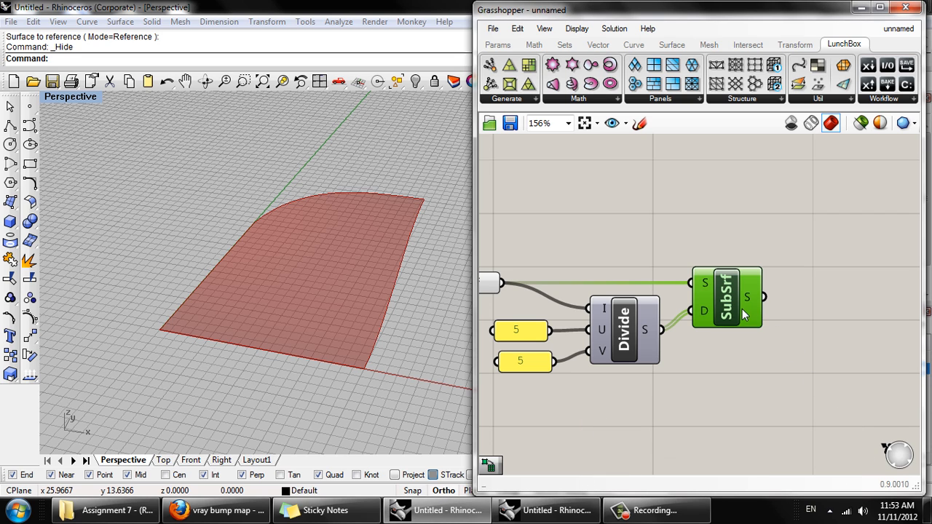
right_click(744, 310)
click(772, 336)
right_drag(797, 339, 702, 360)
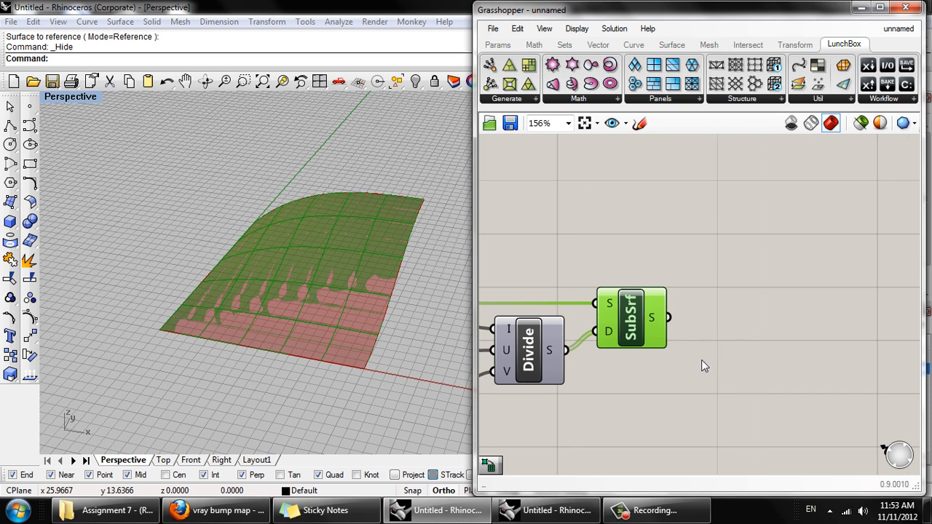
- Add a Brep Components component beside the Isotrim component and connect the Isotrim surface output to its Brep input
click(741, 332)
double_click(737, 310)
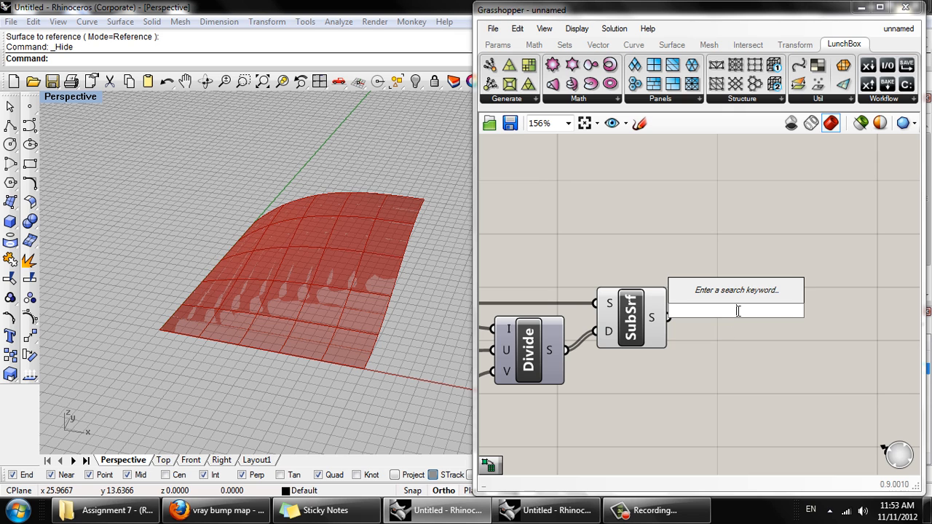
text(explo)
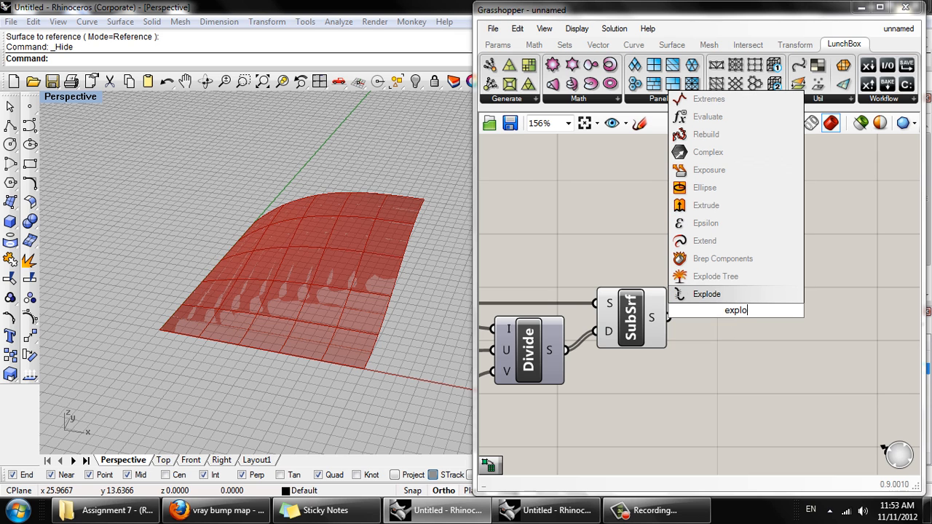
click(746, 265)
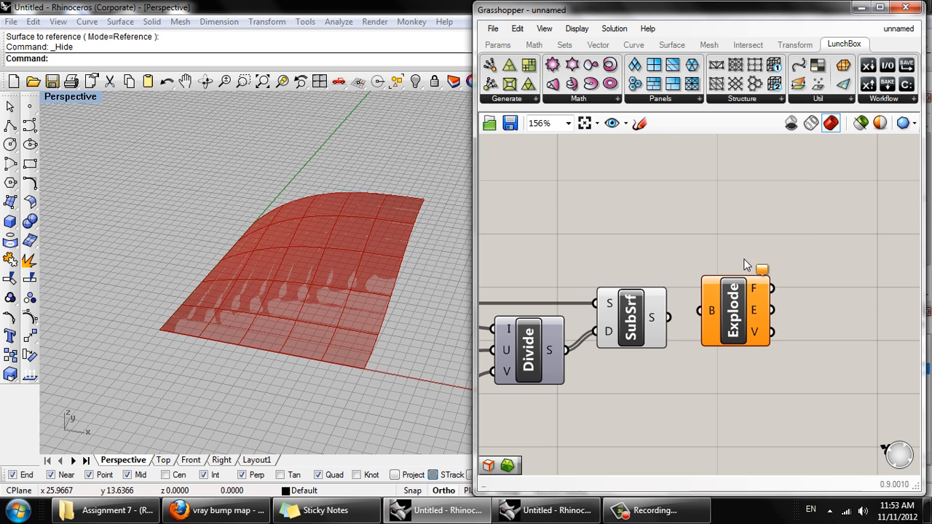
drag(665, 316, 700, 315)
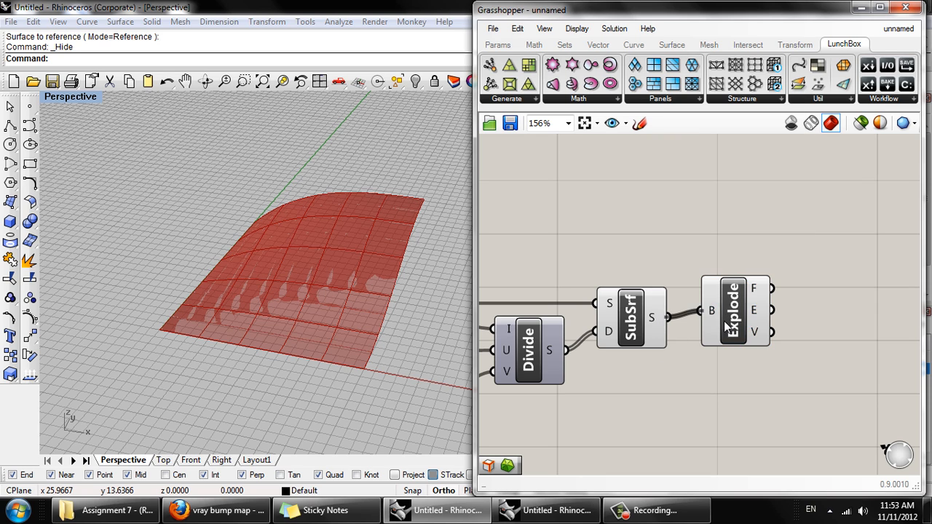
- Turn off the preview of the Isotrim component so only the exploded Brep geometry is previewed
click(638, 320)
right_click(637, 320)
click(674, 345)
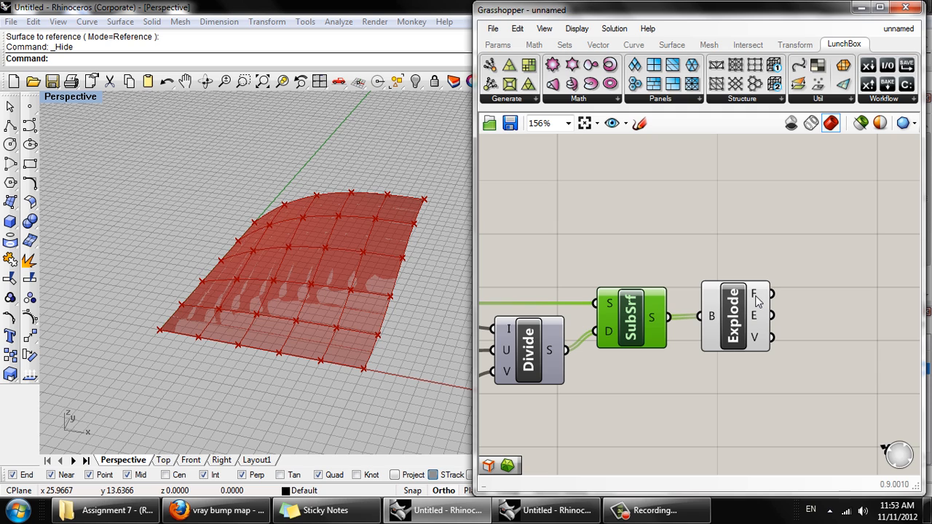
- Examine the Brep Components face, edge and vertex outputs and the exploded panels in the Rhino viewport from several angles
mouse_move(757, 302)
mouse_move(755, 320)
right_drag(389, 308, 371, 278)
right_drag(775, 344, 655, 356)
scroll(707, 338, down, 1)
scroll(648, 357, up, 1)
right_drag(366, 329, 419, 274)
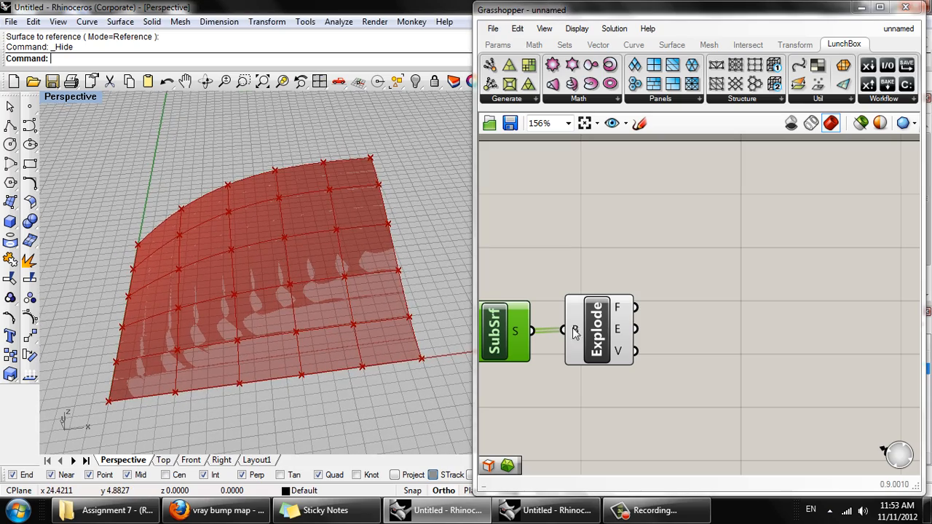
right_drag(426, 316, 368, 253)
right_drag(354, 292, 368, 268)
right_drag(661, 303, 639, 268)
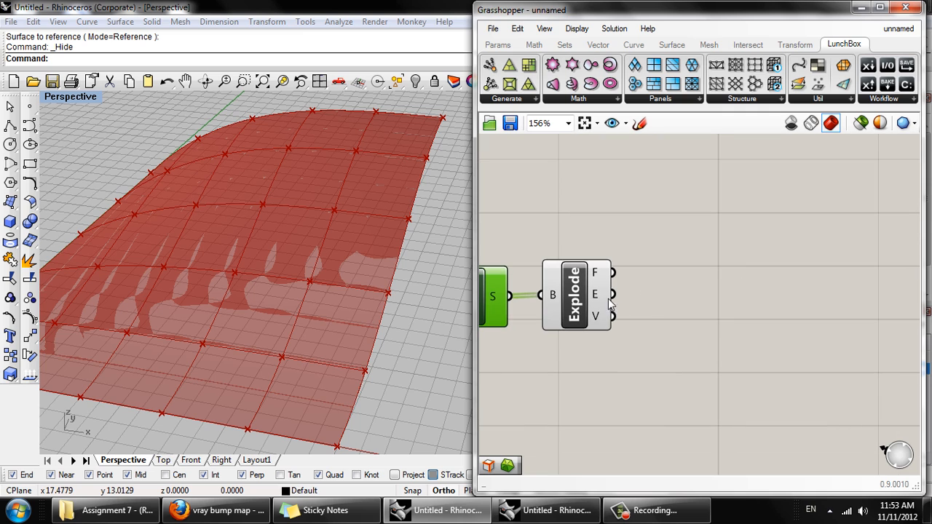
- Add a Join Curves component beside Brep Components and connect the exploded edges output to its Curves input
double_click(683, 314)
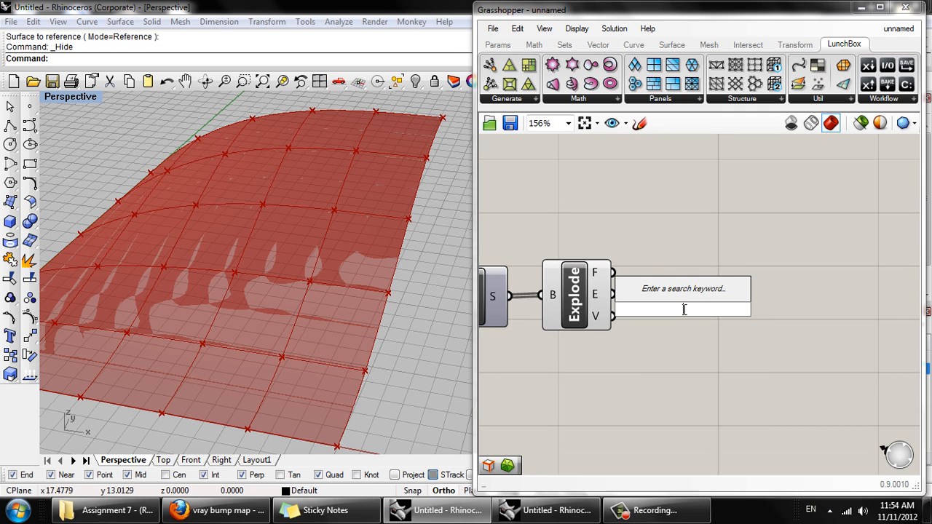
text(joi)
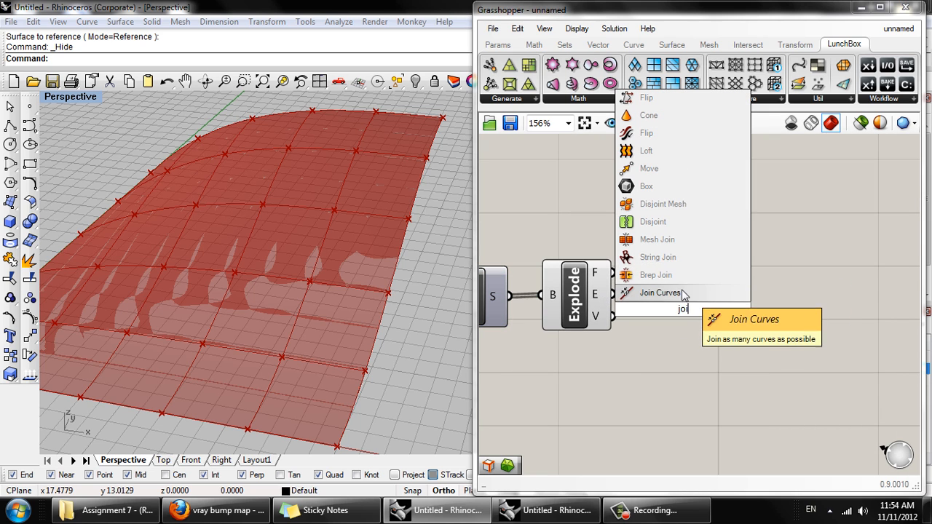
click(624, 294)
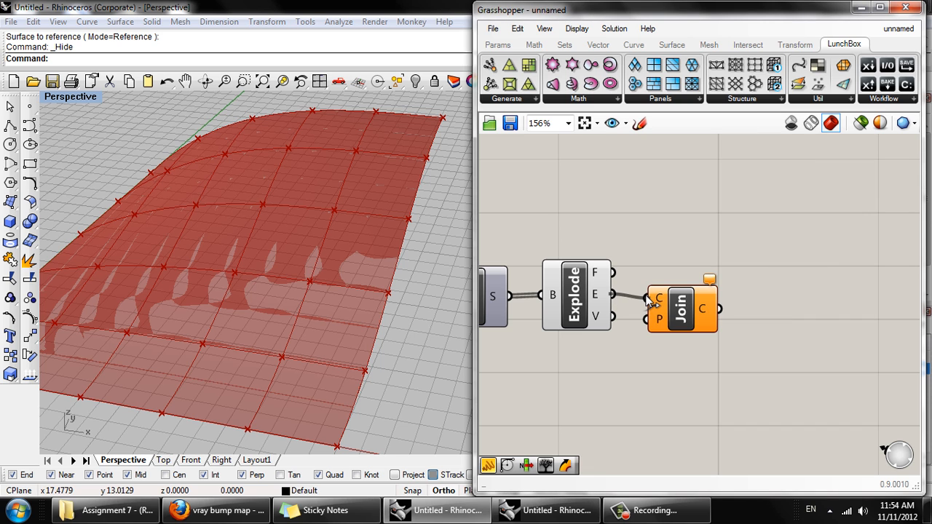
drag(650, 303, 729, 321)
mouse_move(428, 280)
right_down()
mouse_move(402, 306)
mouse_move(379, 306)
mouse_move(428, 297)
right_up()
right_drag(780, 366, 726, 387)
drag(678, 337, 659, 339)
- Add an Area component above the exploded Brep component and connect the Isotrim surface output to its Geometry input
double_click(663, 246)
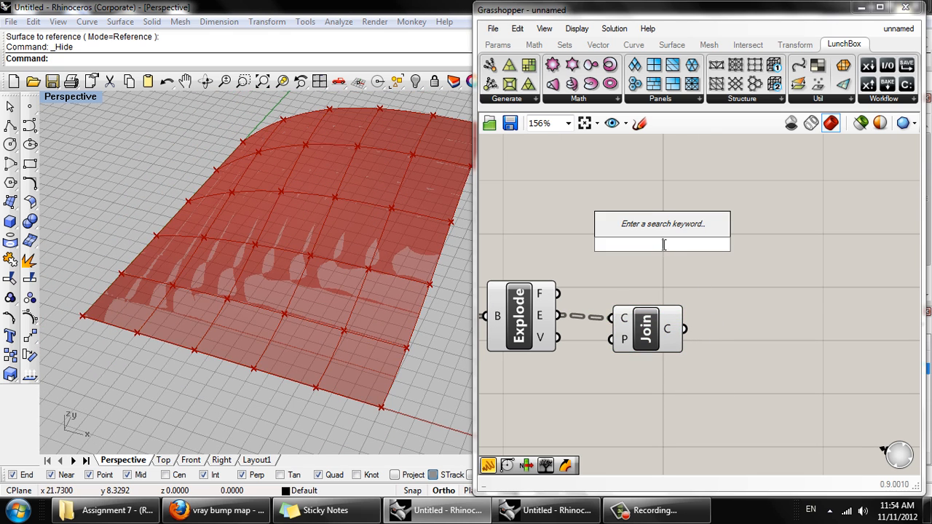
text(are)
click(659, 231)
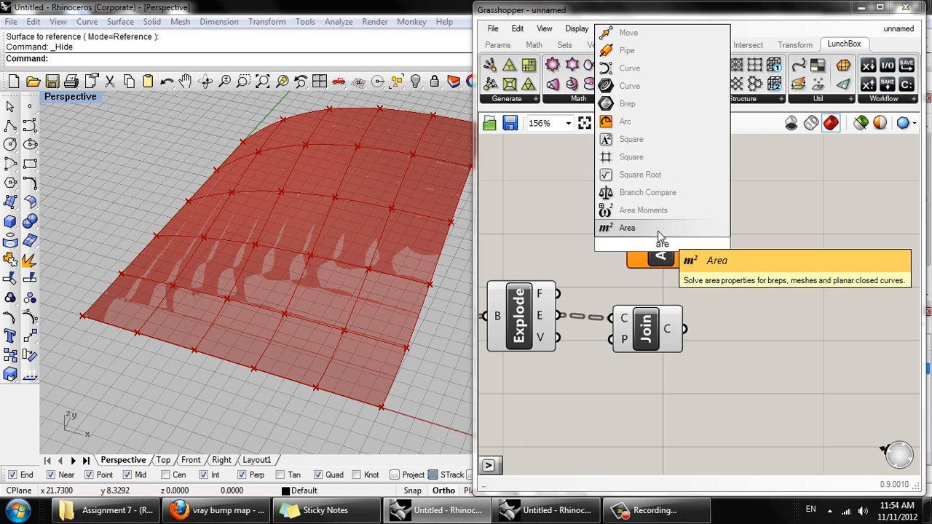
right_drag(675, 309, 831, 289)
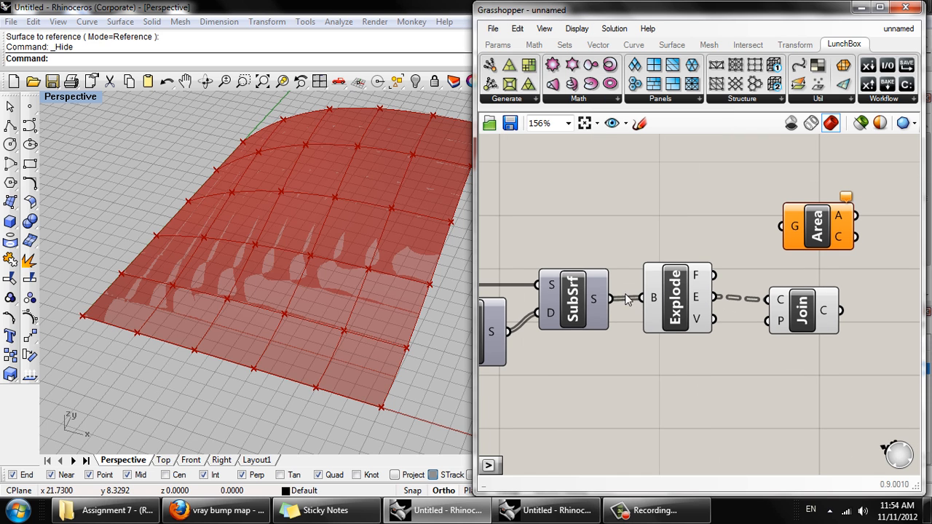
drag(610, 298, 681, 237)
right_drag(412, 281, 434, 297)
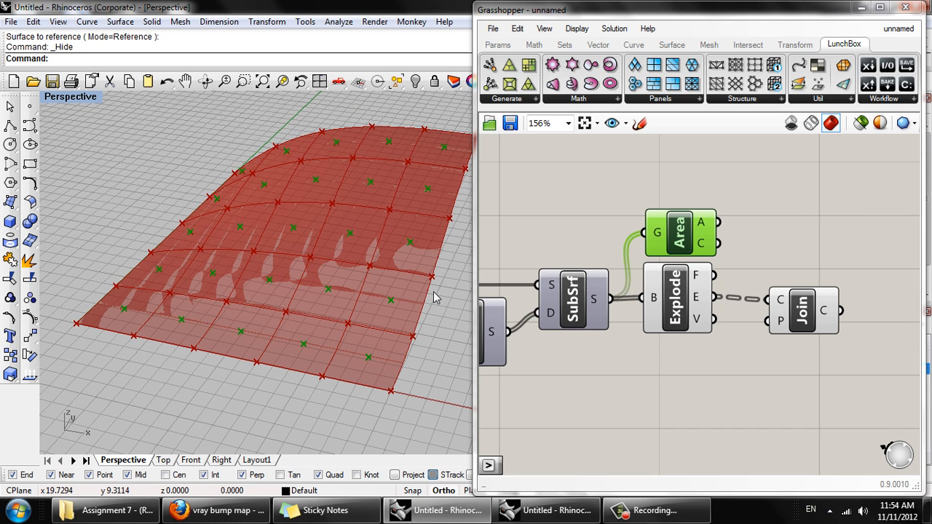
right_drag(352, 282, 410, 335)
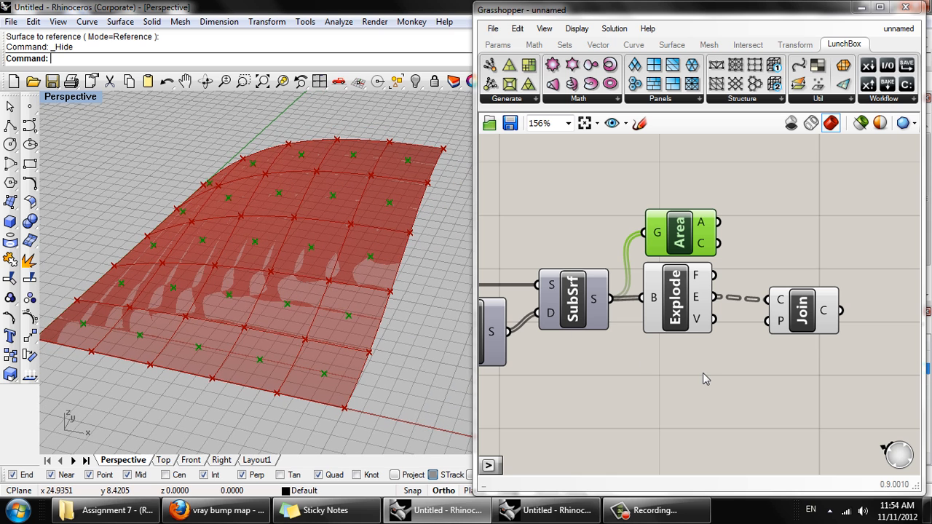
- Examine the data structure of the Join Curves output and its joined panel outlines in the viewport
right_drag(620, 394, 524, 423)
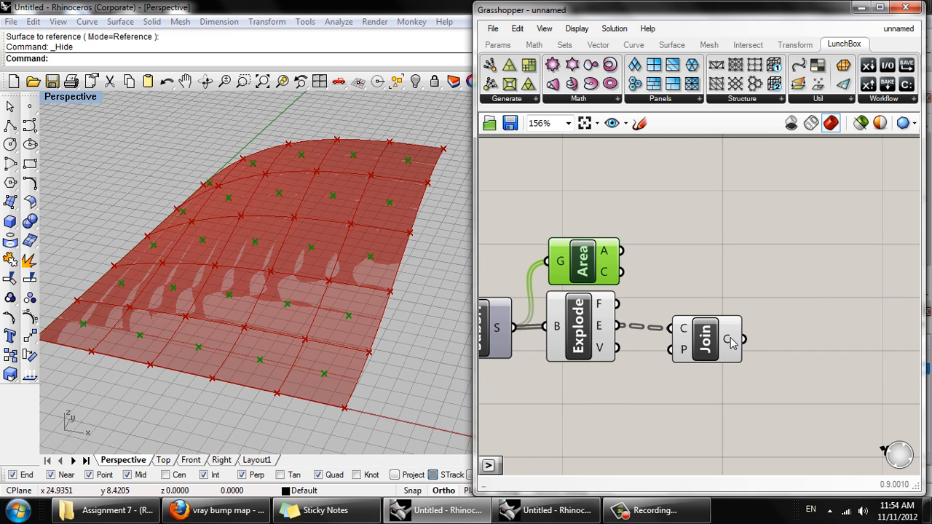
mouse_move(732, 344)
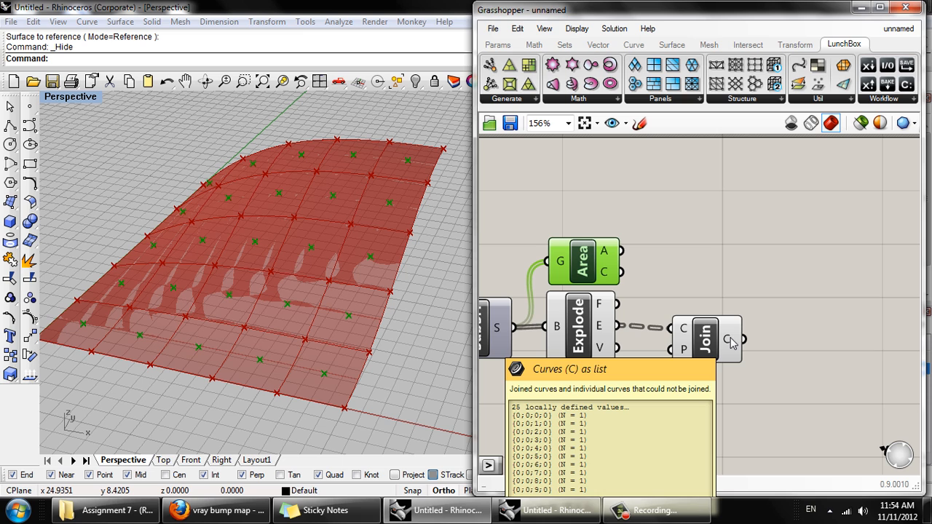
click(729, 342)
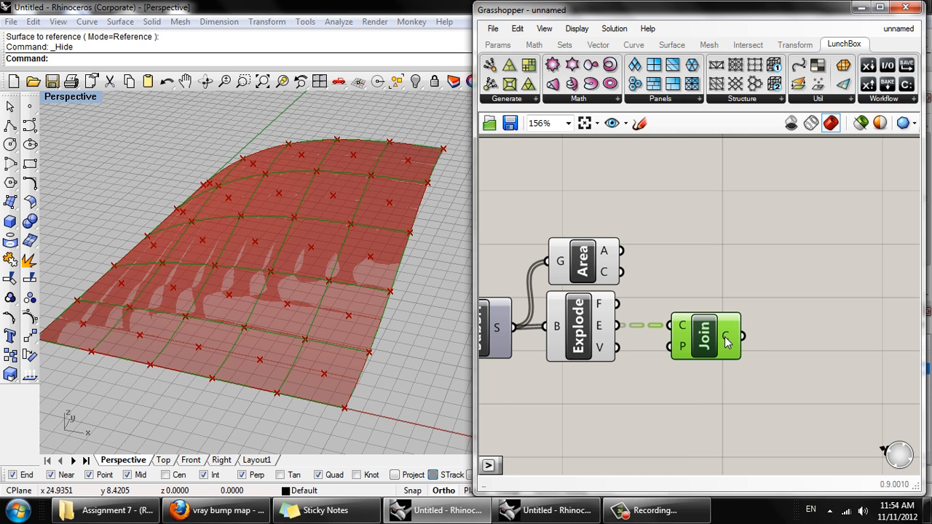
mouse_move(726, 342)
right_drag(755, 334, 708, 360)
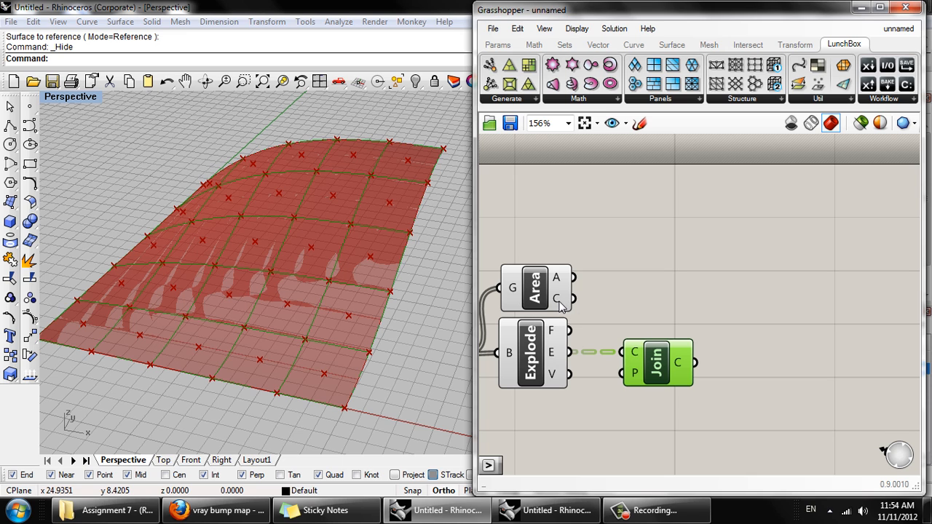
right_drag(611, 305, 590, 314)
click(714, 320)
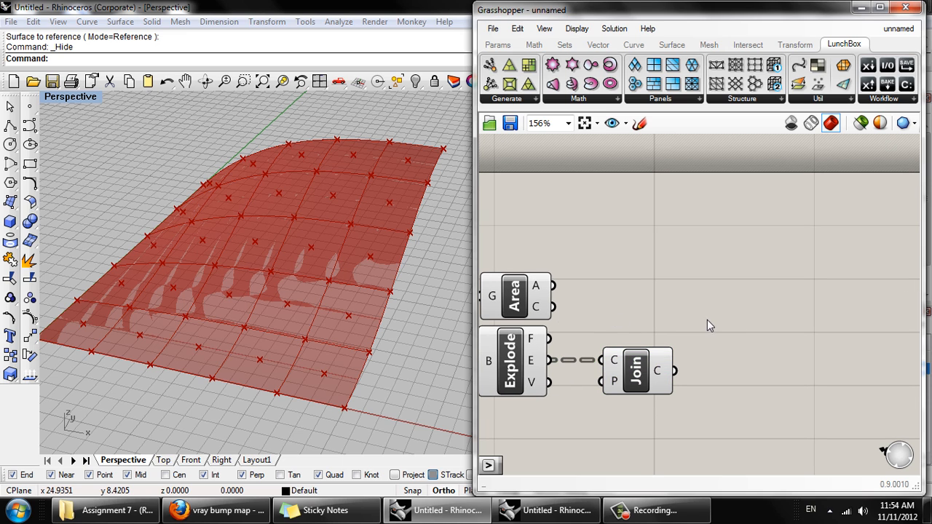
- Add a Scale component, connecting the joined curves to its Geometry input and the Area centroids to its Center input
double_click(692, 332)
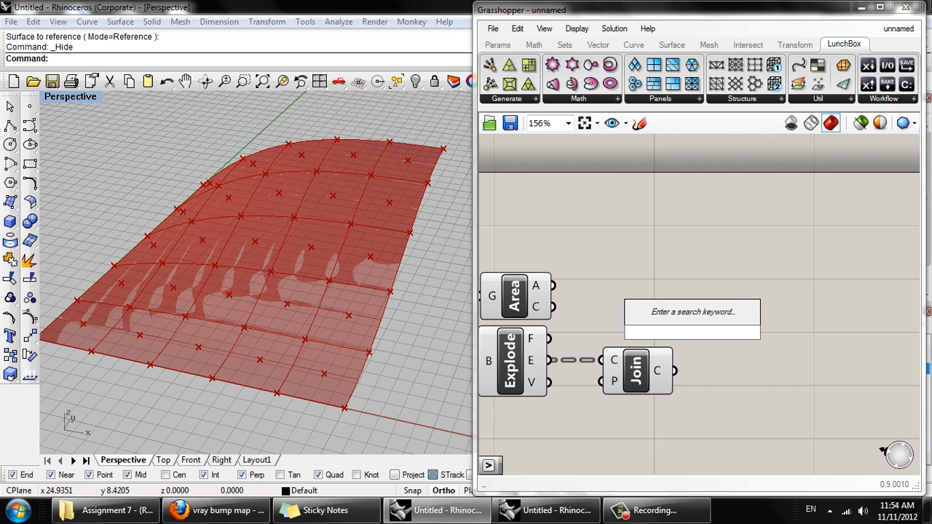
text(sca)
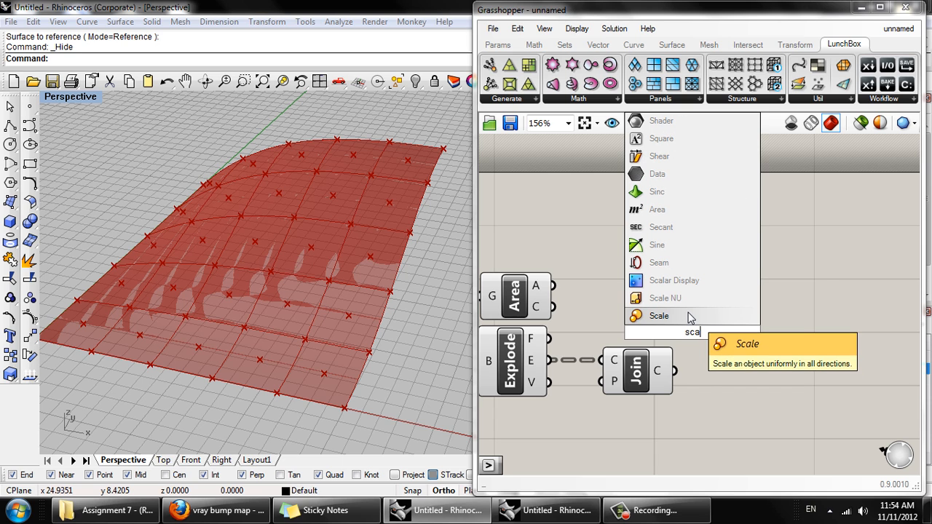
click(690, 318)
drag(708, 322, 735, 313)
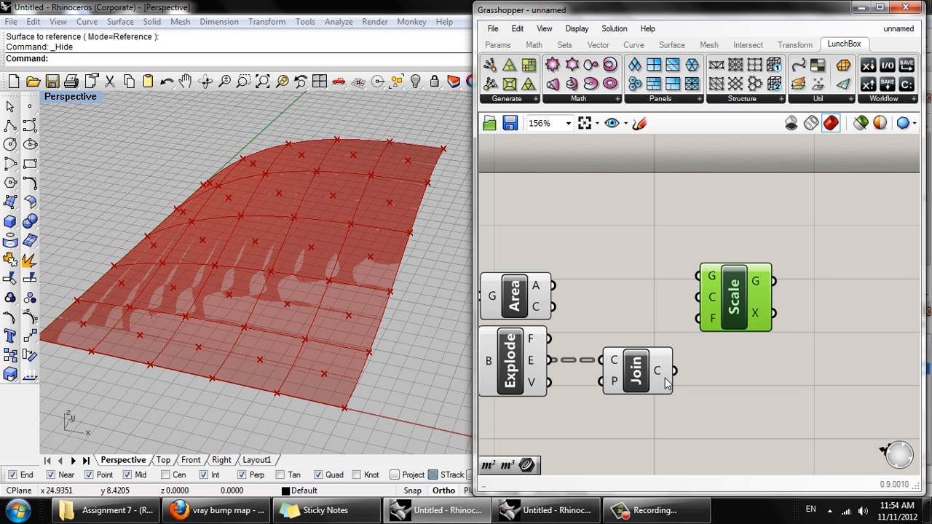
drag(675, 370, 693, 283)
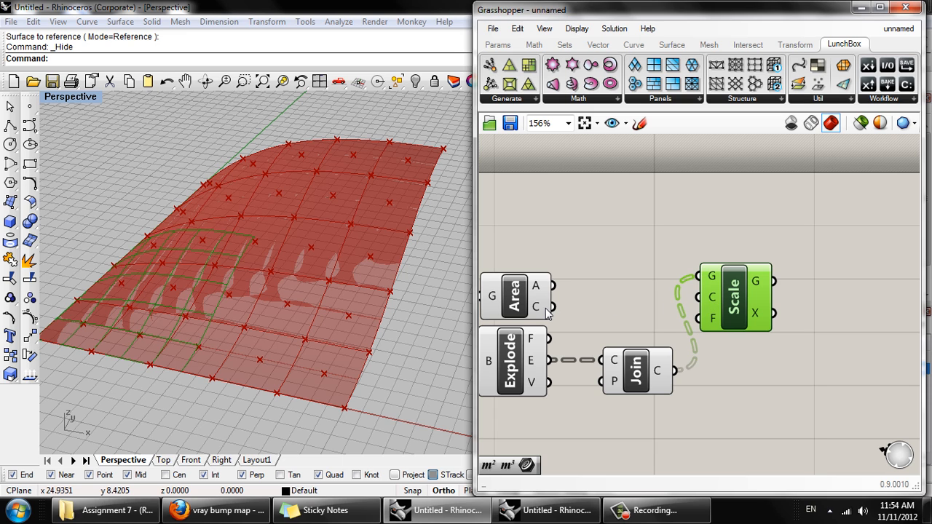
drag(551, 307, 699, 298)
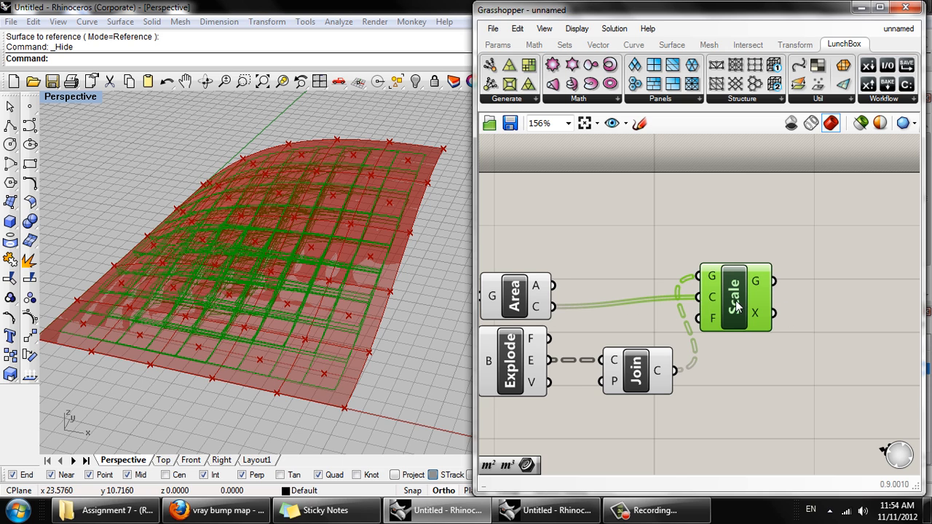
- Graft the Scale component's Center input and undo the last Hide of the base surface in Rhino
right_drag(736, 303, 757, 321)
right_click(737, 317)
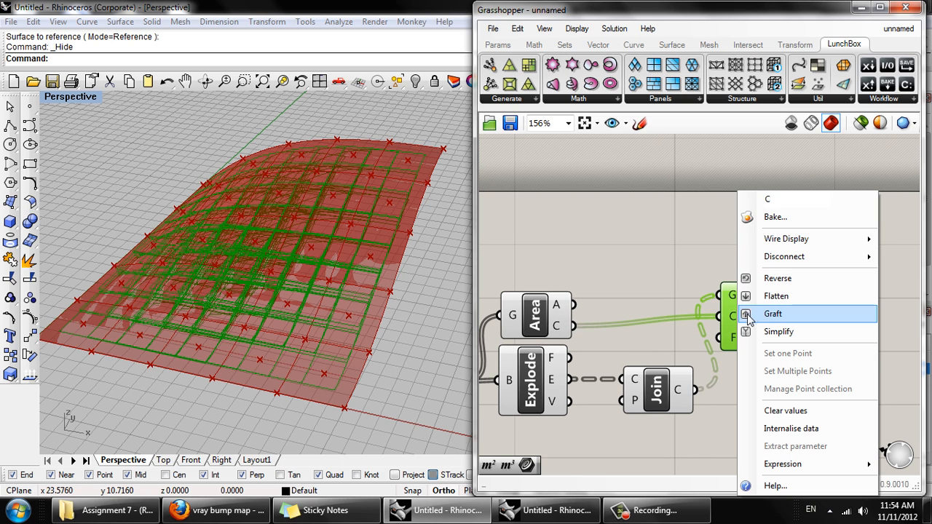
click(751, 311)
right_drag(223, 328, 350, 273)
key(ctrl+z)
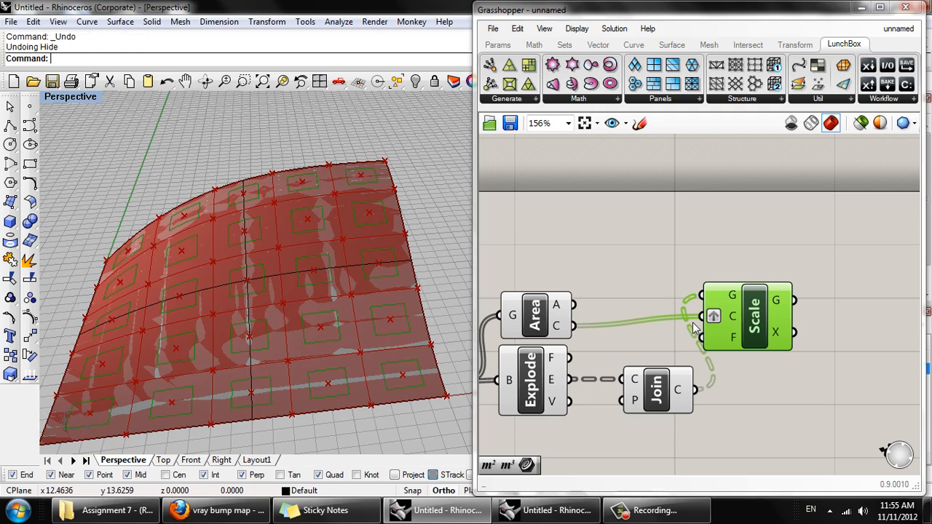
- Turn off grafting on the Scale component's Center input
scroll(737, 317, up, 3)
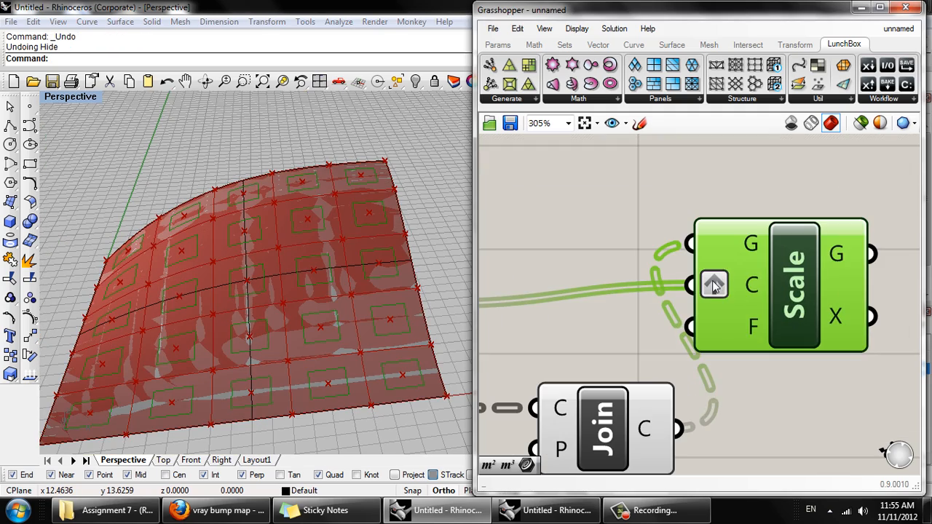
right_click(714, 286)
click(743, 312)
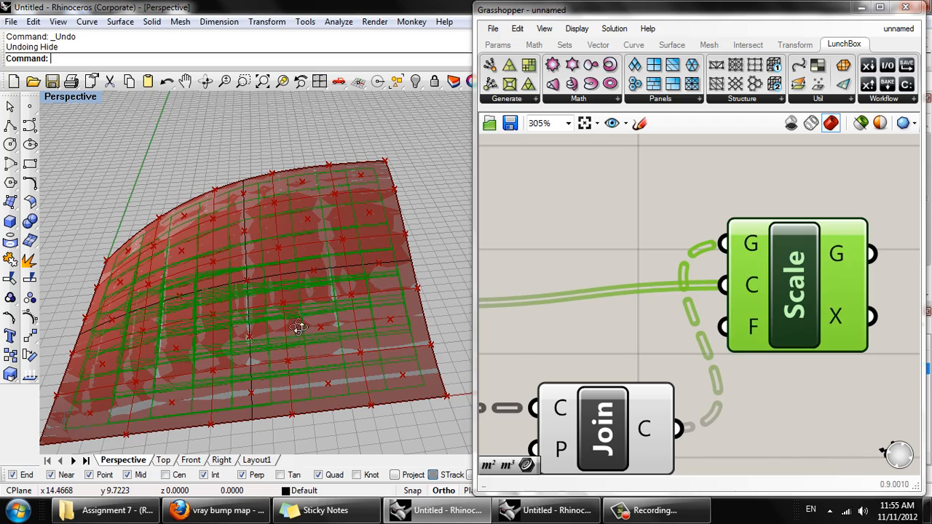
- Examine the ungrafted scaled curves from several angles and compare the Join Curves output with the Scale component's Center data
right_drag(299, 328, 409, 234)
right_drag(198, 254, 331, 223)
right_drag(214, 304, 437, 309)
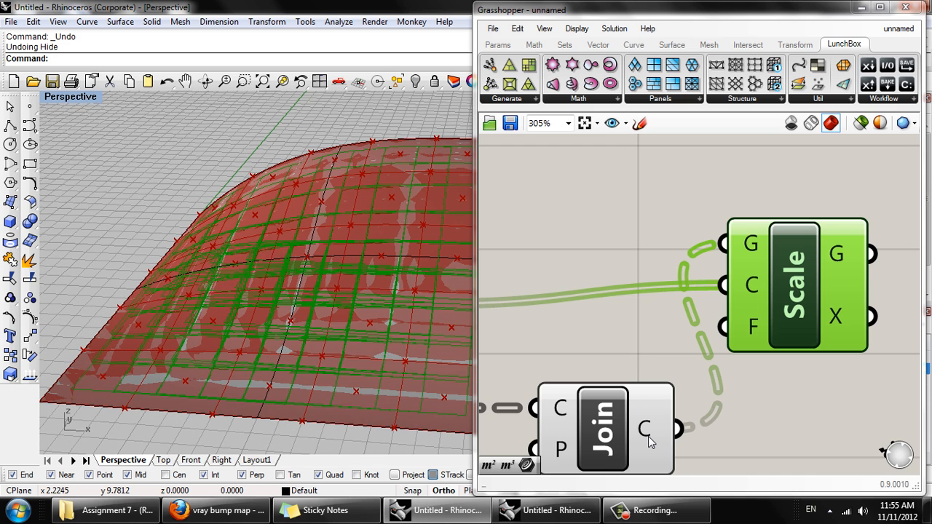
mouse_move(651, 442)
mouse_move(760, 288)
right_drag(112, 347, 111, 395)
scroll(265, 270, up, 4)
right_drag(267, 273, 309, 297)
scroll(309, 297, down, 2)
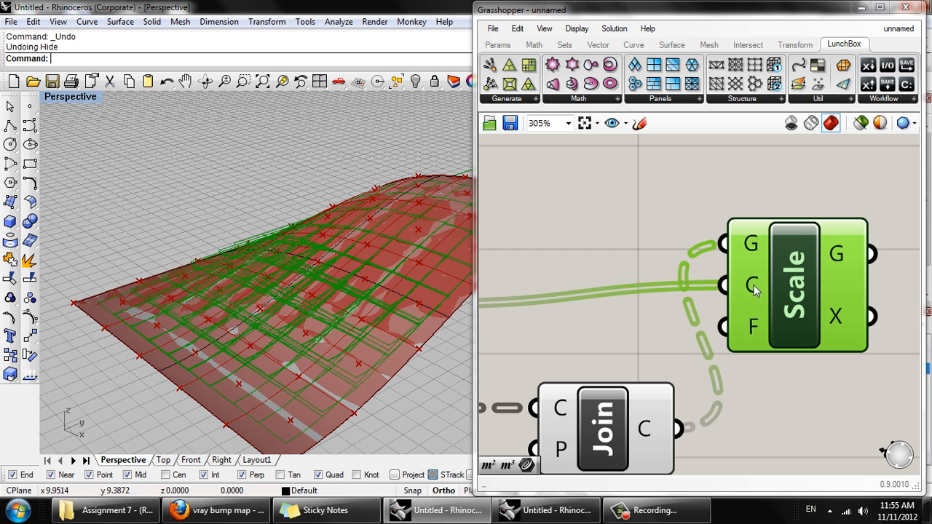
mouse_move(755, 290)
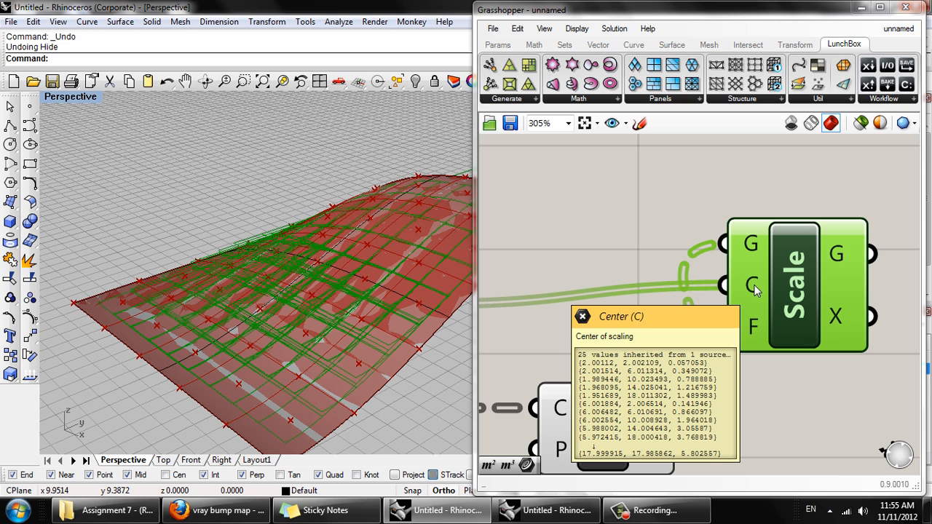
- Flatten the Scale component's Geometry input as an alternative way to match curves with centroids
right_click(750, 244)
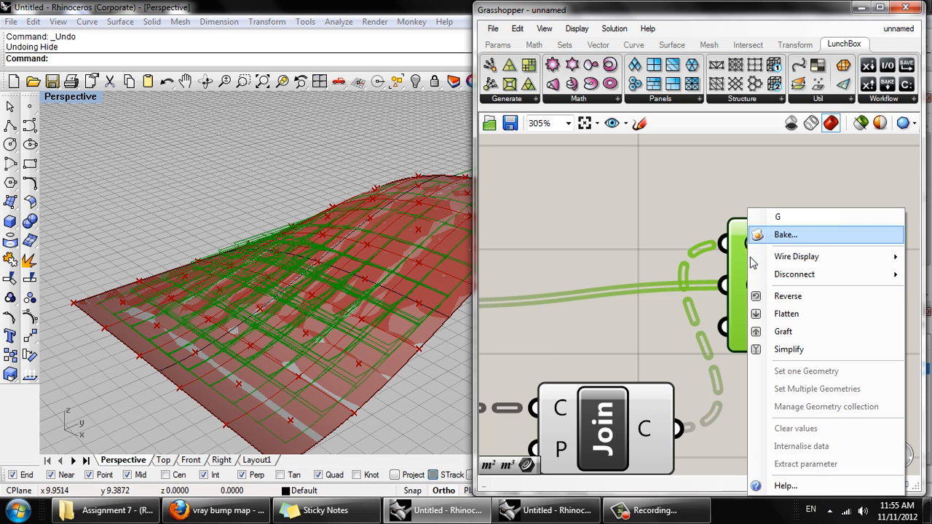
click(766, 314)
right_drag(296, 306, 300, 362)
right_drag(360, 329, 306, 399)
scroll(348, 297, down, 4)
- Turn off flattening on the Scale component's Geometry input and graft its Center input instead
right_click(728, 244)
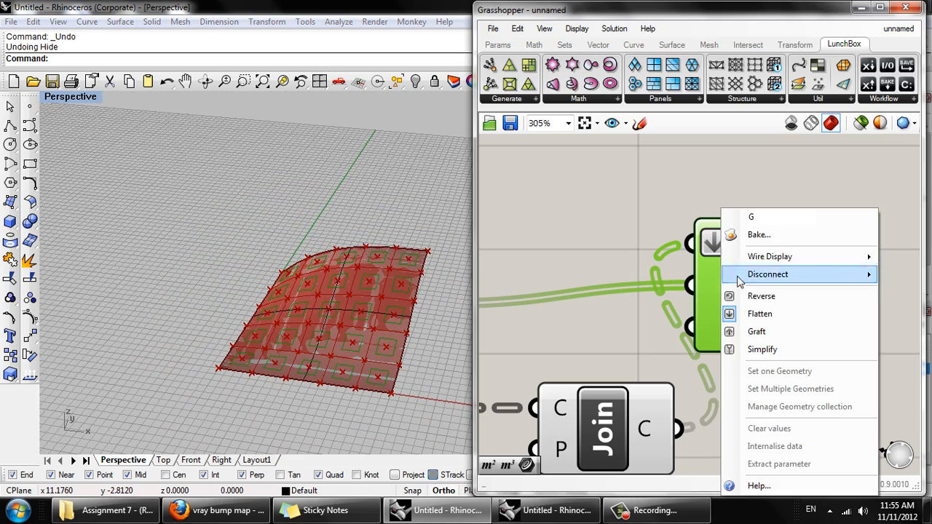
click(766, 313)
right_click(753, 290)
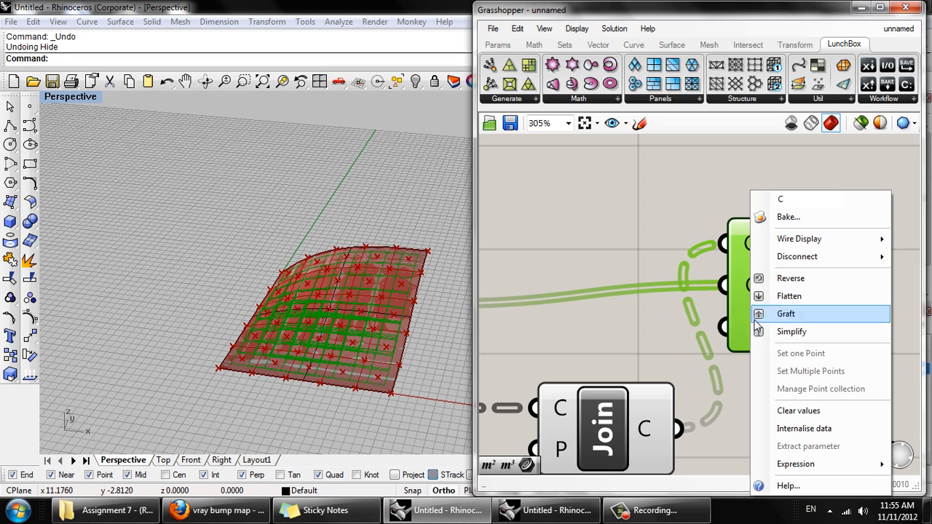
click(762, 315)
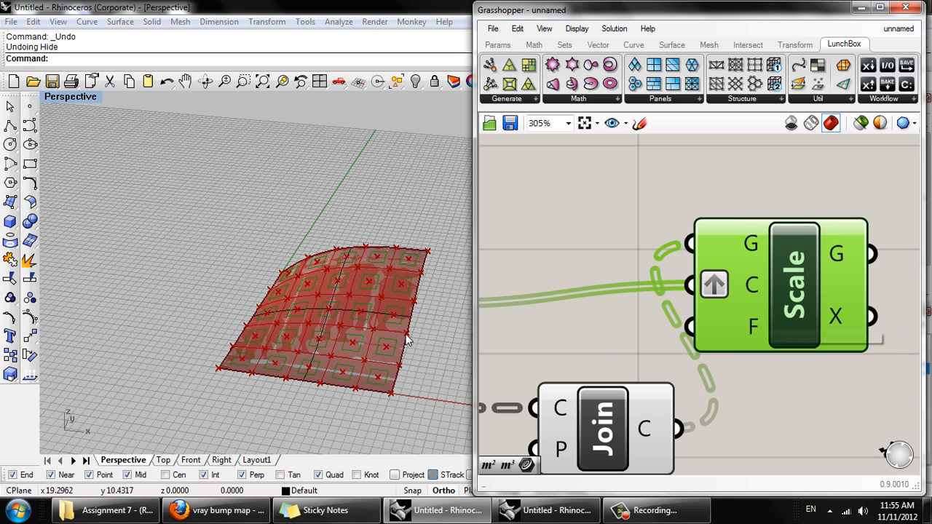
right_drag(406, 339, 399, 379)
scroll(388, 325, up, 4)
- Select the Area, Brep Components and Join Curves components together and turn off their preview
right_drag(632, 309, 645, 227)
scroll(645, 227, down, 4)
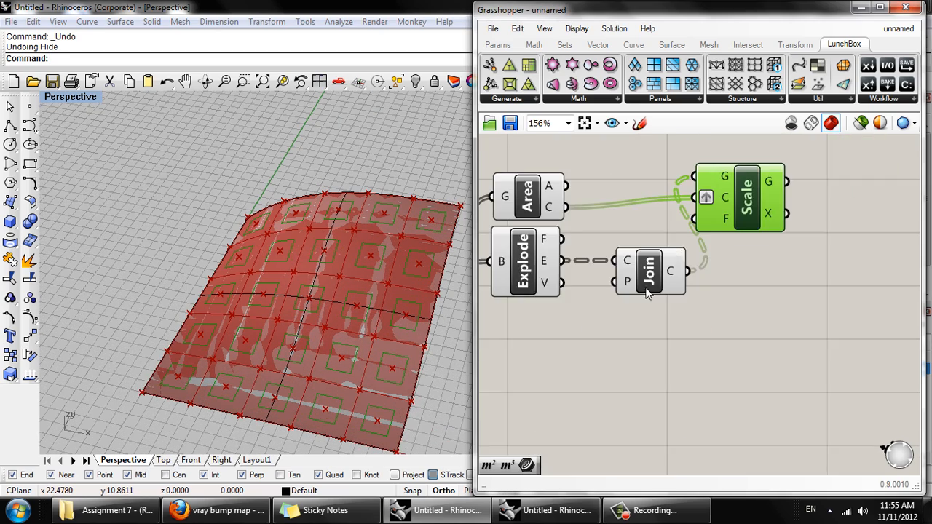
drag(710, 361, 559, 234)
scroll(632, 277, up, 2)
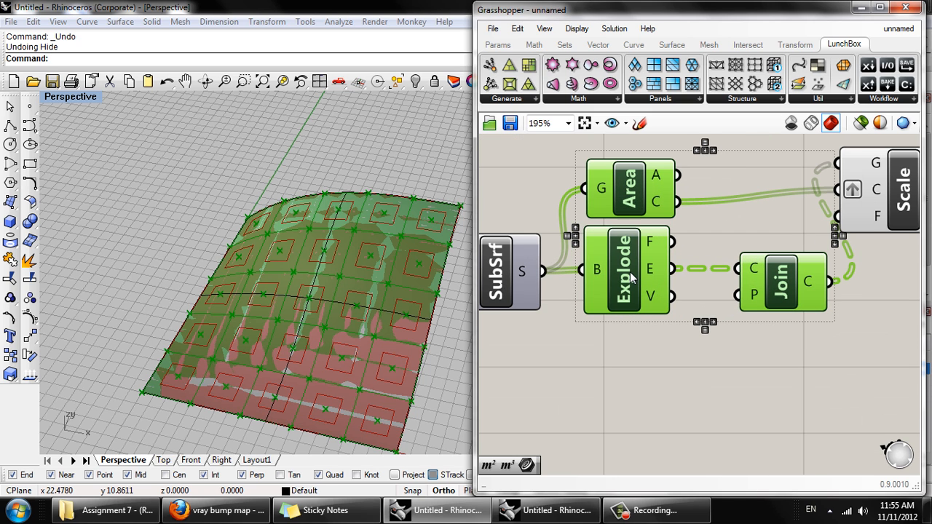
ctrl+click(625, 249)
shift+click(626, 279)
scroll(633, 275, down, 1)
middle_click(633, 274)
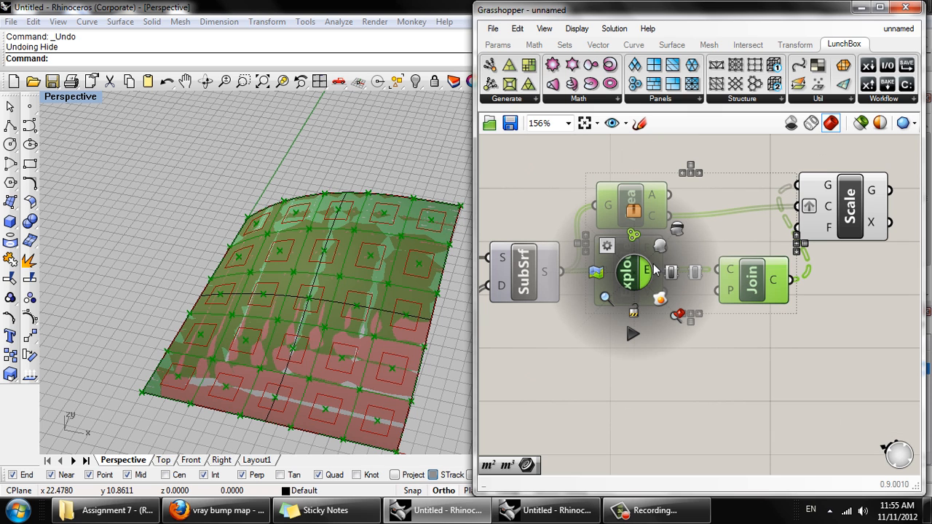
click(677, 228)
- Turn the preview of the Isotrim component back on and view the panels with the scaled outlines
click(534, 271)
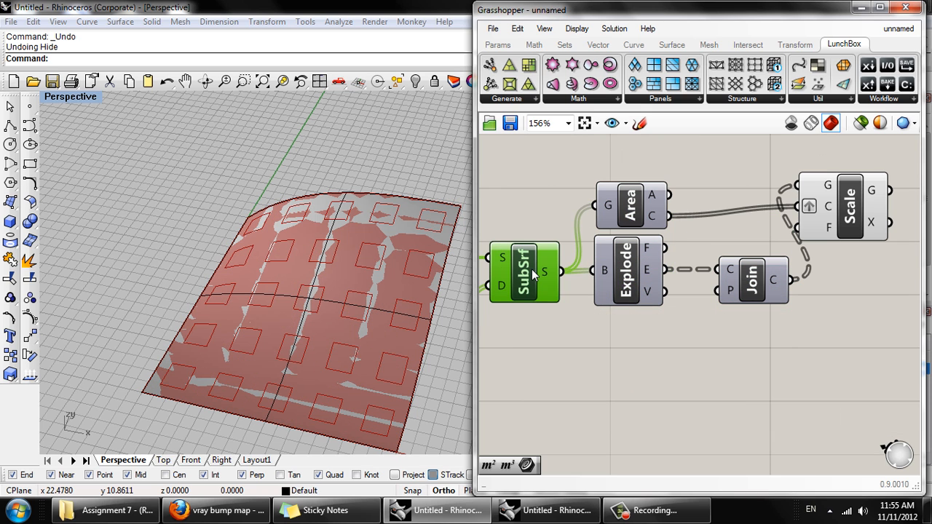
right_click(533, 271)
click(572, 297)
right_drag(358, 316, 296, 356)
click(554, 359)
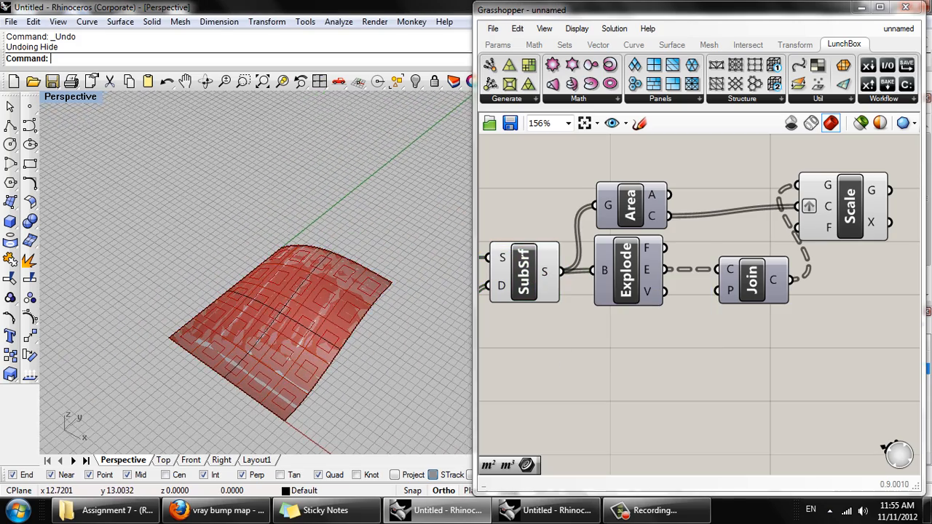
right_drag(289, 320, 272, 310)
right_drag(328, 326, 276, 266)
scroll(269, 290, up, 5)
- Move the Scale component farther away from the Join Curves component on the canvas
right_drag(750, 294, 583, 333)
drag(657, 277, 723, 282)
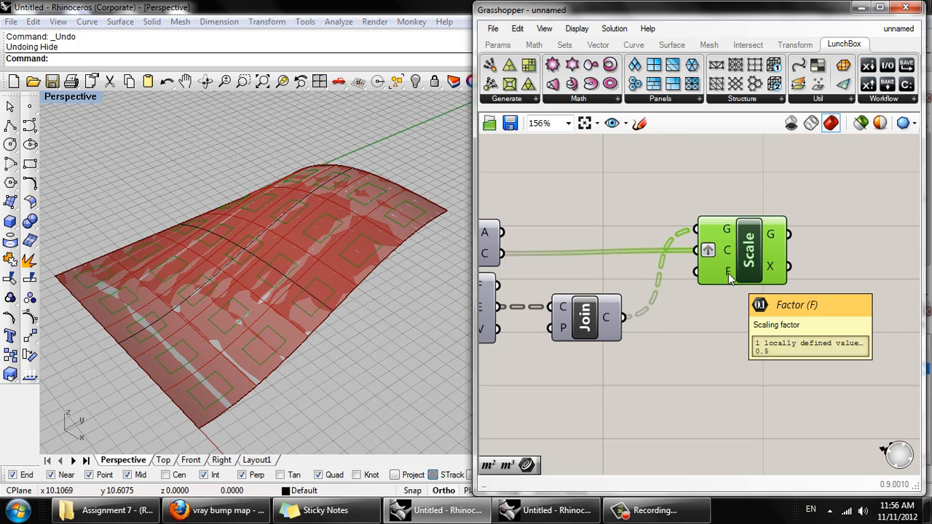
- Set the Scale component's Factor input to 0.25
right_click(732, 274)
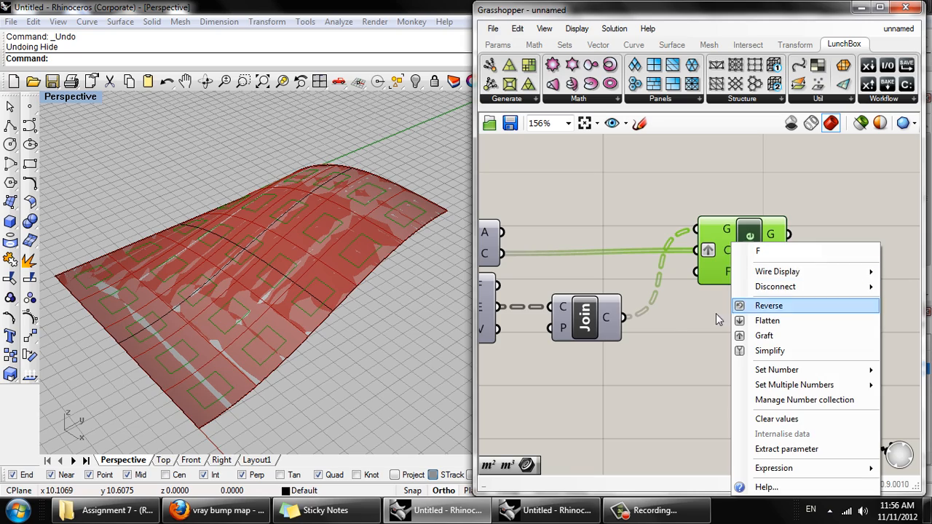
right_drag(395, 322, 340, 305)
right_drag(351, 265, 310, 343)
scroll(320, 379, up, 3)
mouse_move(334, 262)
right_down()
mouse_move(339, 287)
mouse_move(329, 260)
right_up()
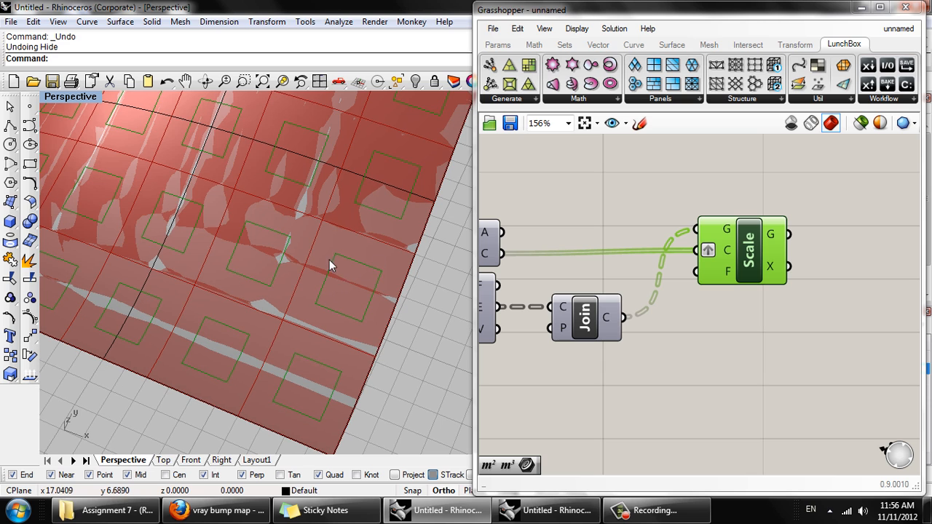
right_click(727, 273)
mouse_move(774, 373)
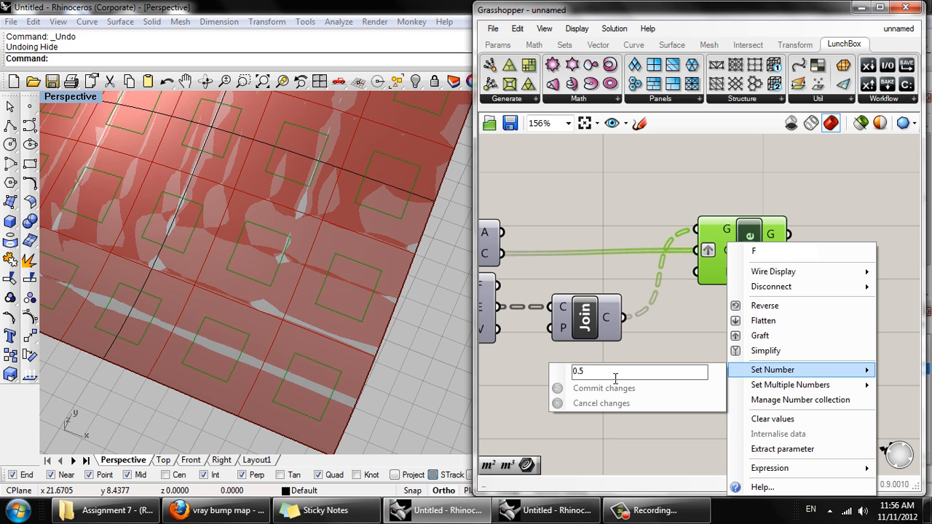
key(BackSpace)
text(8)
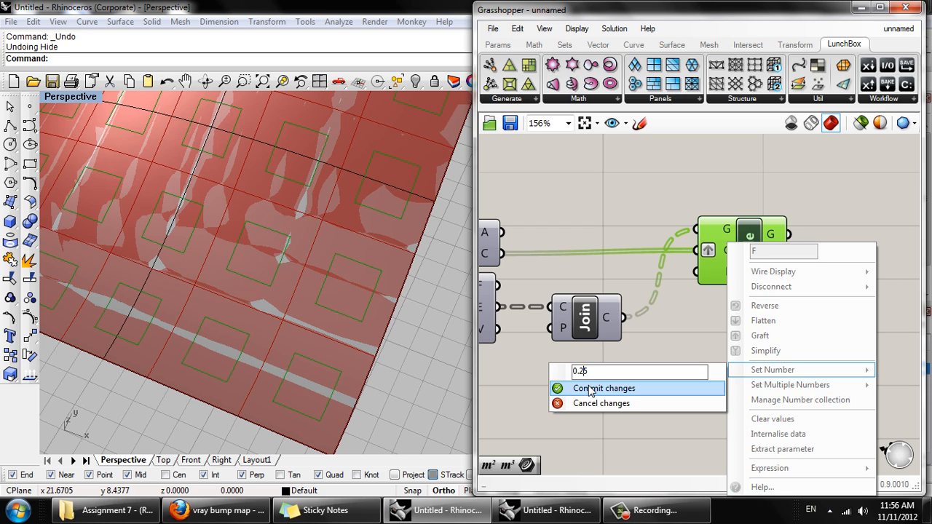
click(579, 388)
- Hide the original surface in the Rhino viewport and examine the scaled outlines on the panels
right_drag(330, 322, 352, 211)
click(287, 279)
key(ctrl+h)
scroll(350, 191, down, 2)
right_drag(651, 389, 598, 424)
scroll(694, 334, down, 2)
right_drag(297, 239, 290, 289)
scroll(293, 224, up, 3)
scroll(354, 225, up, 2)
scroll(346, 233, down, 3)
scroll(287, 281, down, 4)
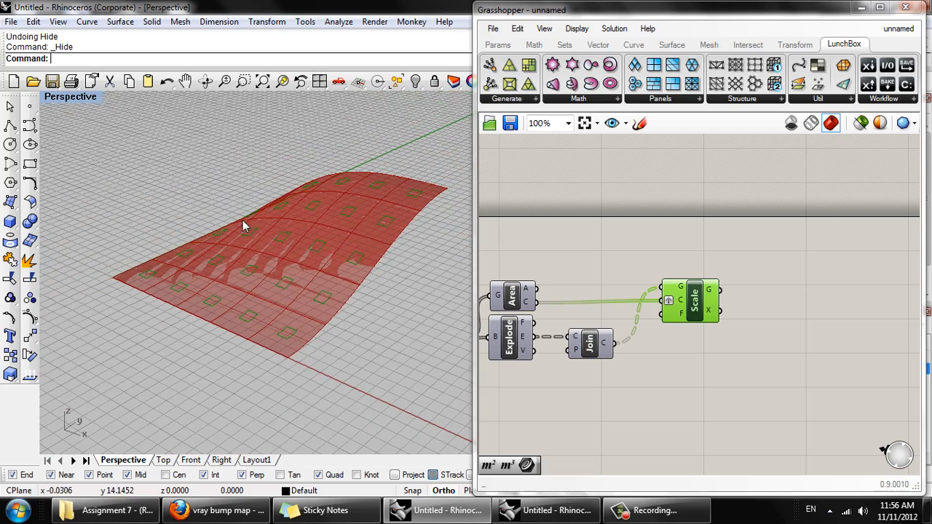
- Add a Surface CP component above the Area component on the Grasshopper canvas
right_drag(713, 332, 684, 350)
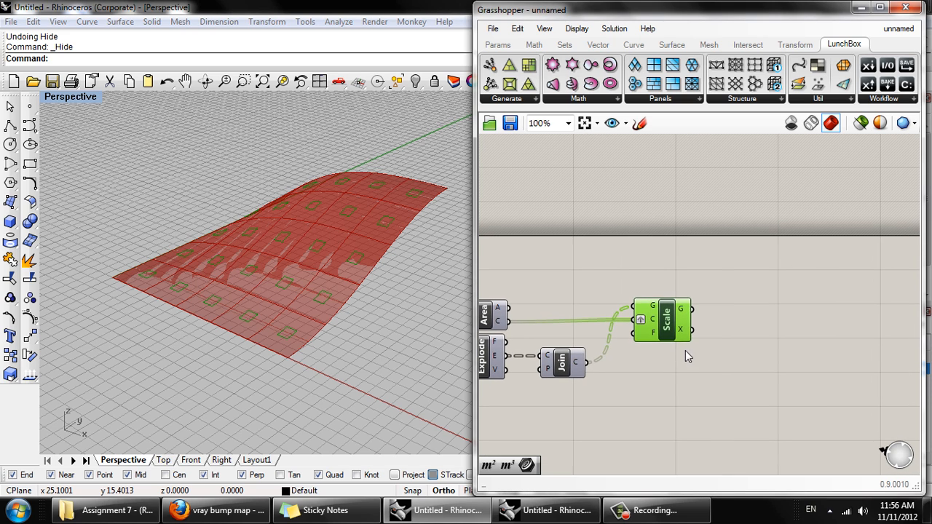
drag(676, 330, 662, 331)
right_drag(575, 313, 660, 318)
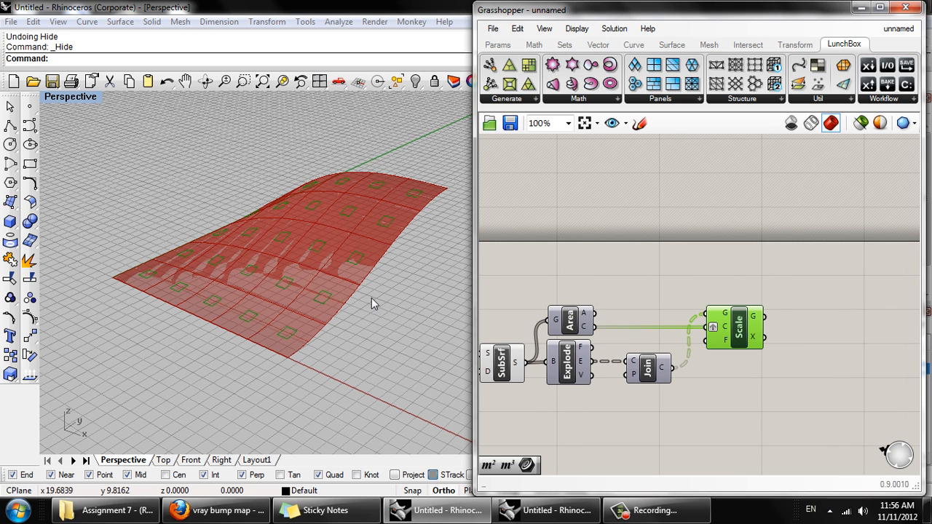
double_click(653, 278)
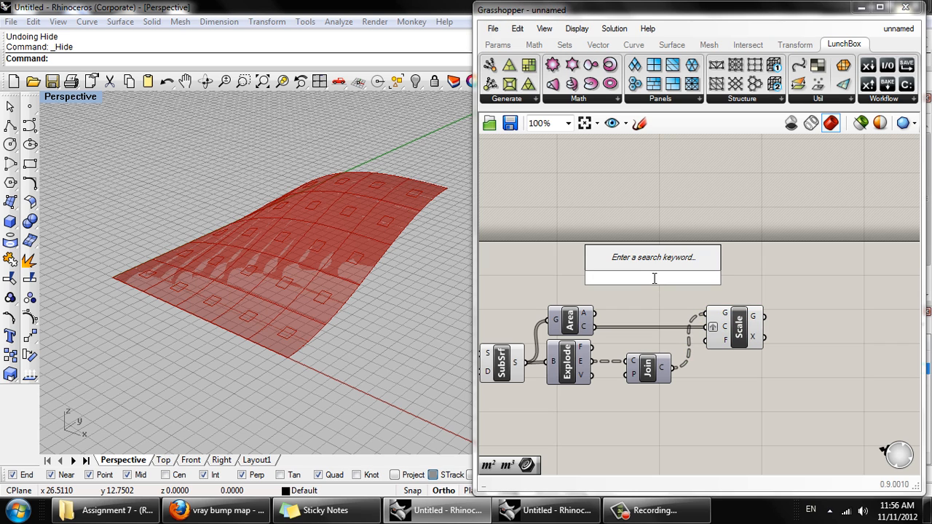
text(cp)
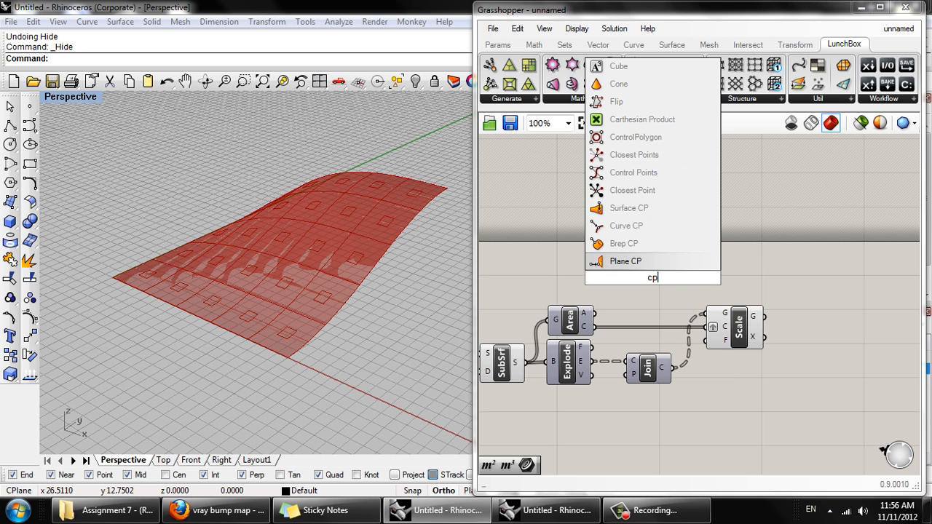
click(645, 210)
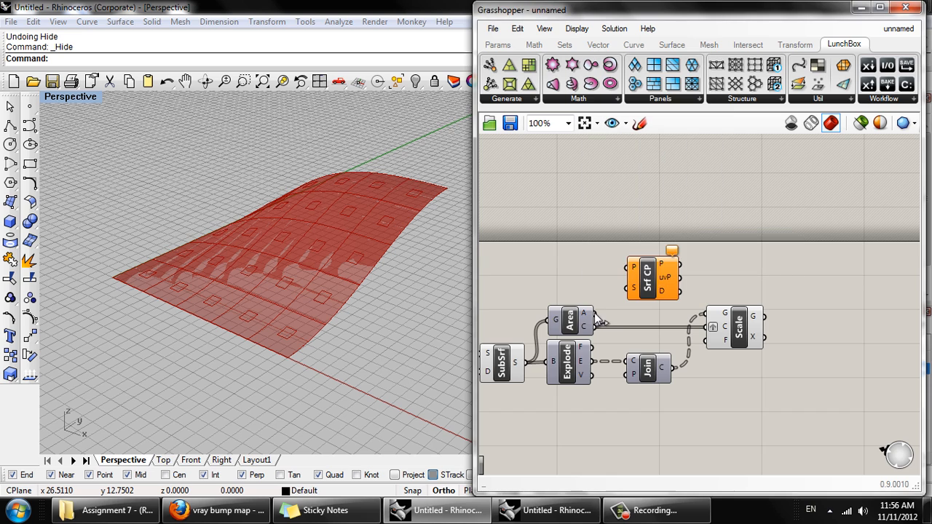
- Connect the Area component's Centroid output to Surface CP's Point input, and the base surface parameter to its Surface input
right_drag(595, 311, 655, 274)
mouse_move(651, 294)
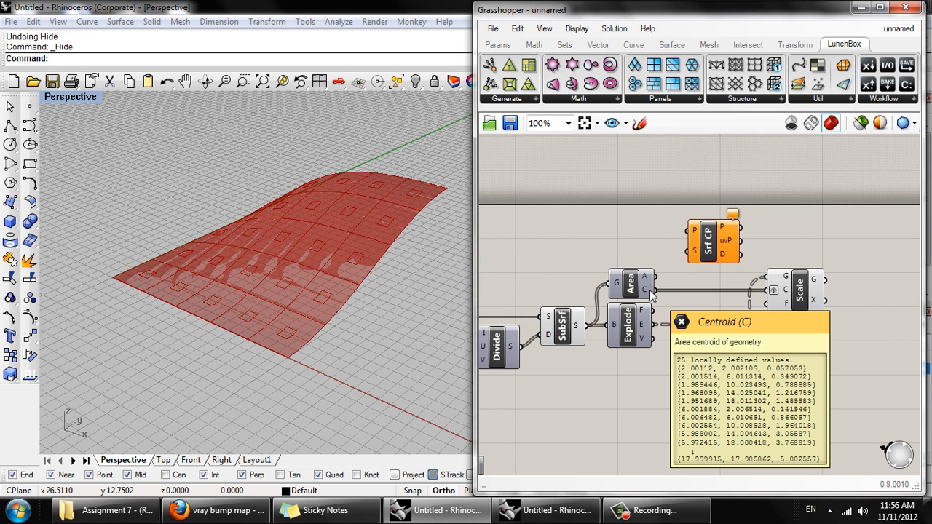
drag(652, 294, 688, 233)
scroll(688, 233, down, 2)
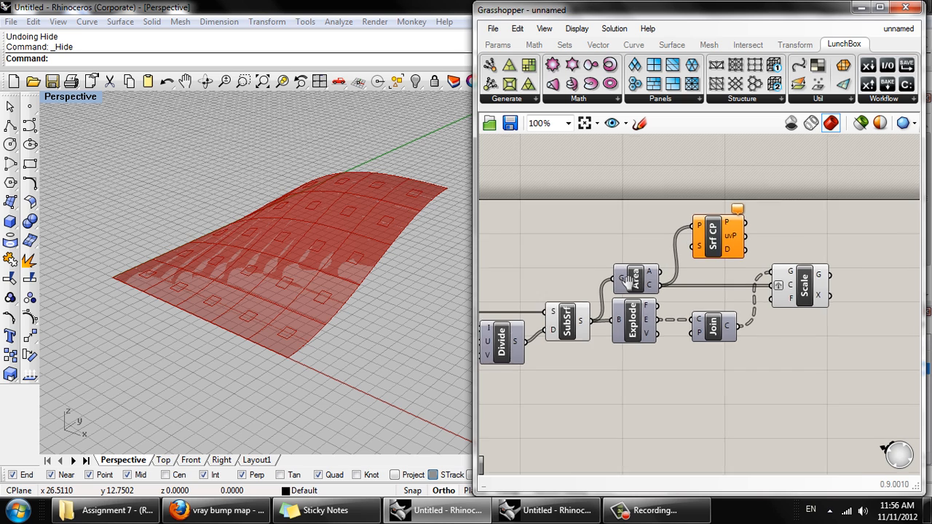
drag(628, 255, 747, 217)
right_drag(730, 273, 691, 290)
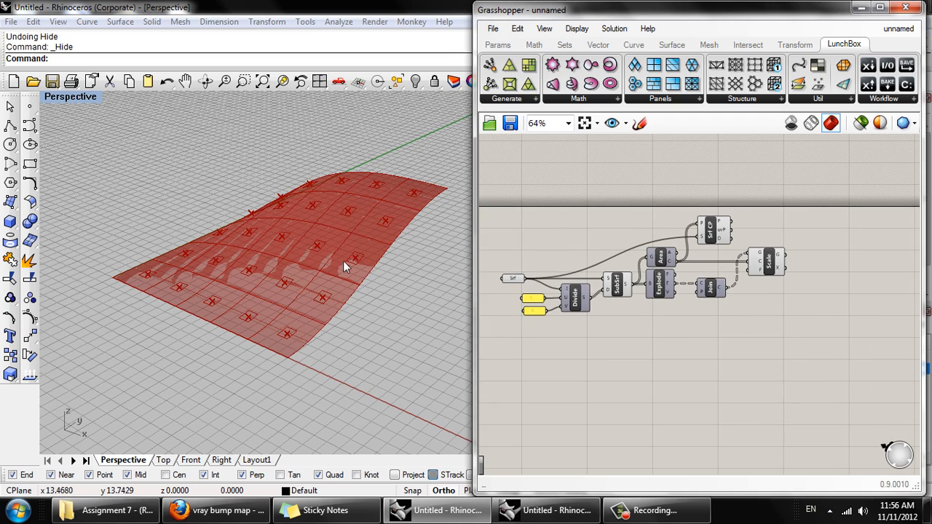
right_drag(343, 261, 366, 301)
- Add an Evaluate Surface component and place it beside the Surface CP component
right_drag(735, 235, 689, 264)
scroll(689, 264, up, 3)
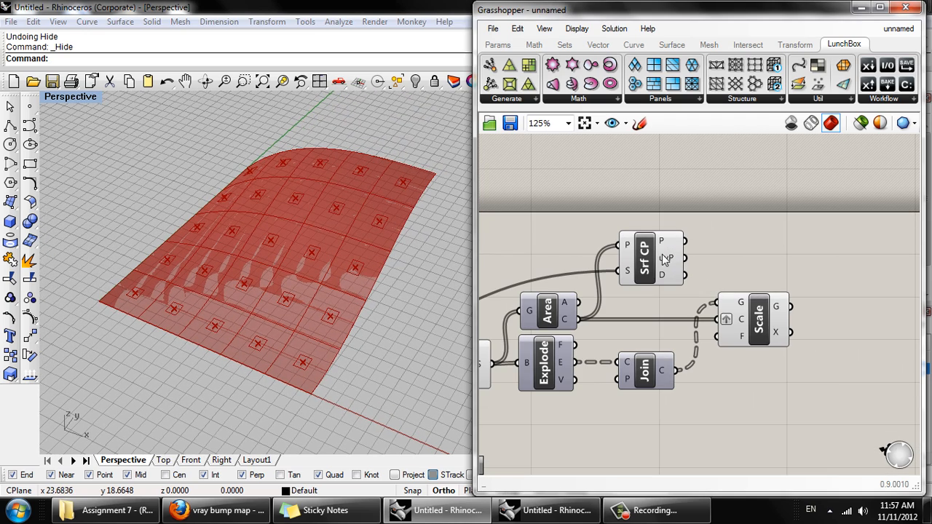
double_click(712, 256)
text(eval)
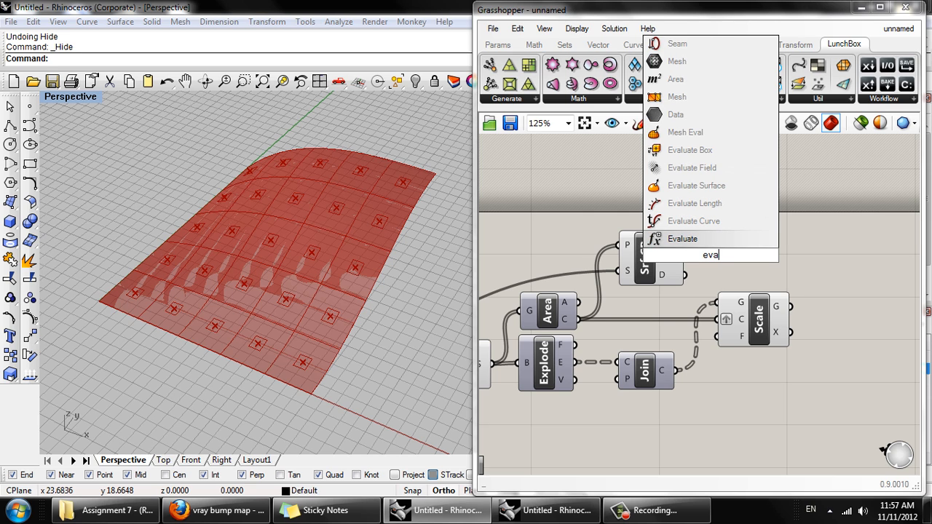
click(712, 188)
drag(723, 267, 757, 268)
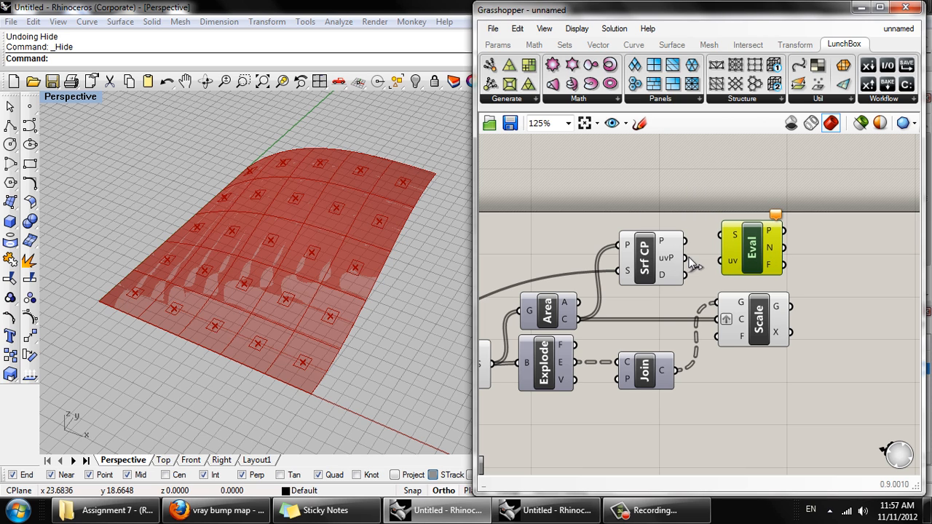
- Connect Surface CP's uvP output to Evaluate Surface's uv input, and the base surface parameter to its Surface input
drag(687, 260, 722, 263)
scroll(723, 264, down, 2)
right_drag(611, 298, 662, 268)
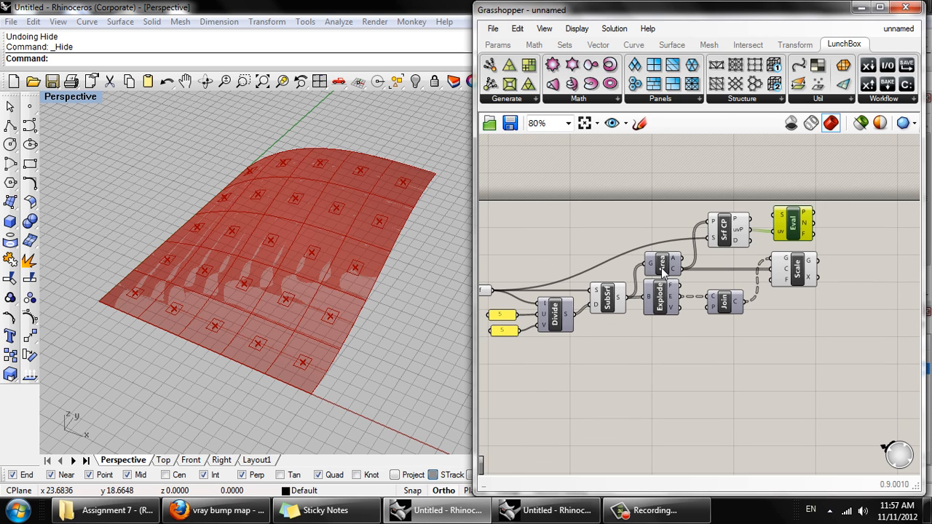
drag(492, 294, 772, 222)
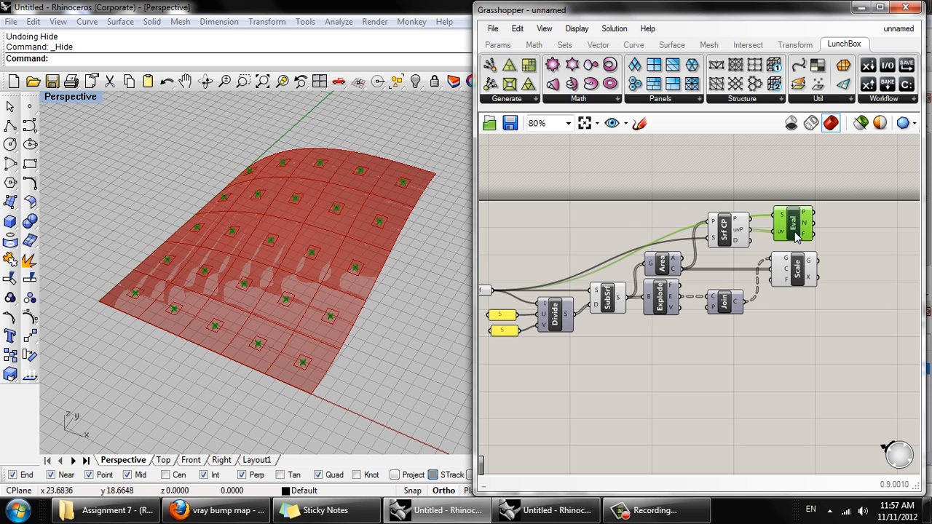
click(797, 231)
drag(796, 232, 794, 233)
scroll(692, 255, up, 5)
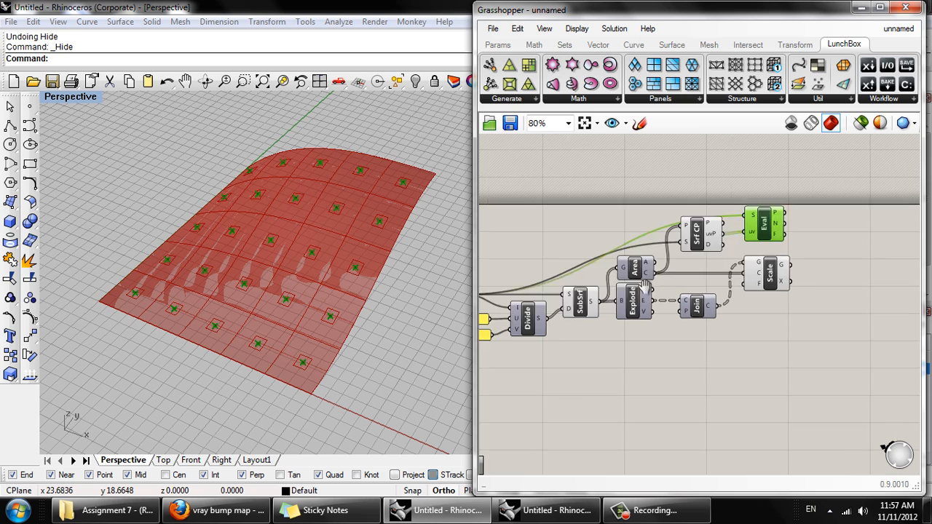
mouse_move(647, 251)
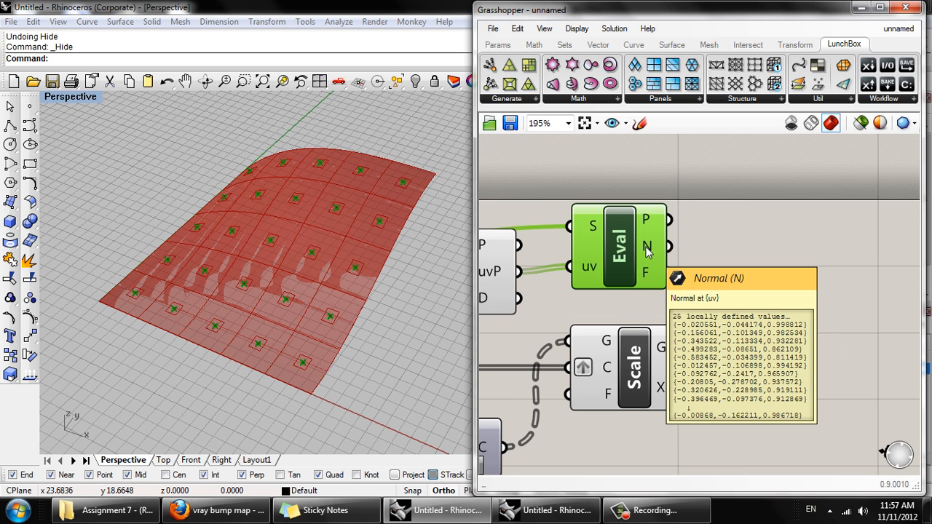
scroll(624, 321, down, 2)
- Add a Move component and place it beyond the Evaluate Surface and Scale components, leaving space between them
click(663, 329)
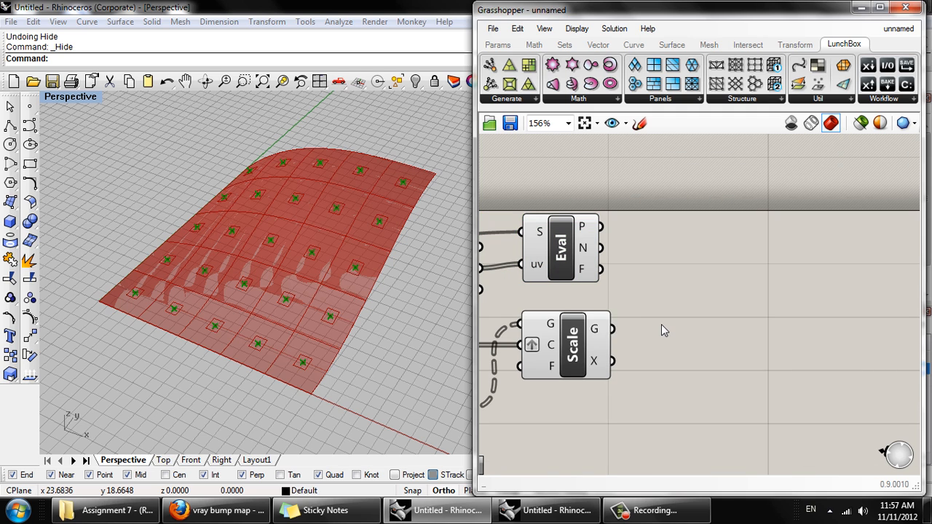
double_click(662, 326)
text(mov)
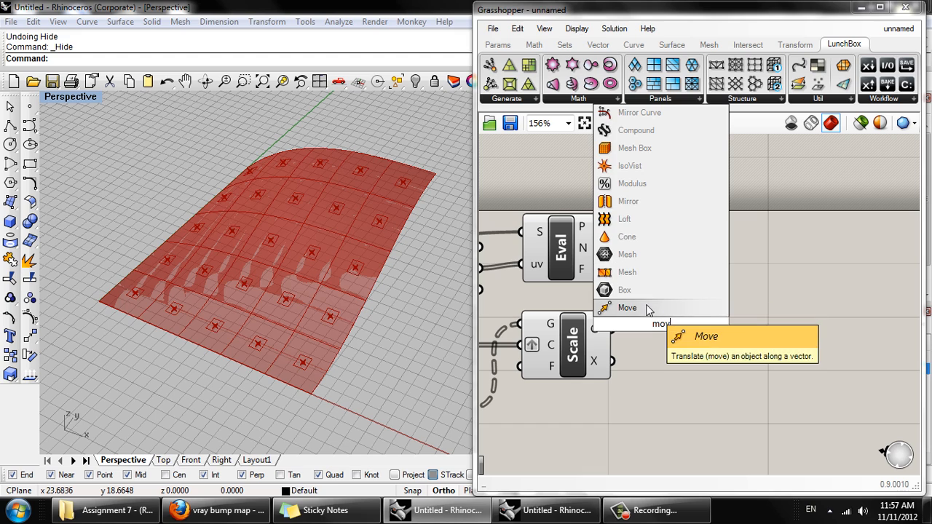
click(635, 309)
drag(671, 324, 769, 282)
click(571, 362)
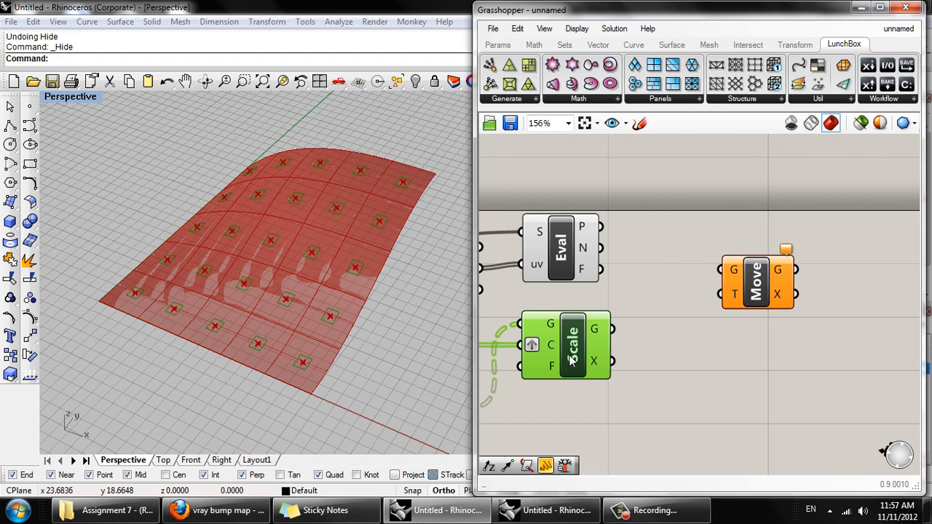
right_drag(162, 267, 326, 351)
right_drag(537, 306, 517, 372)
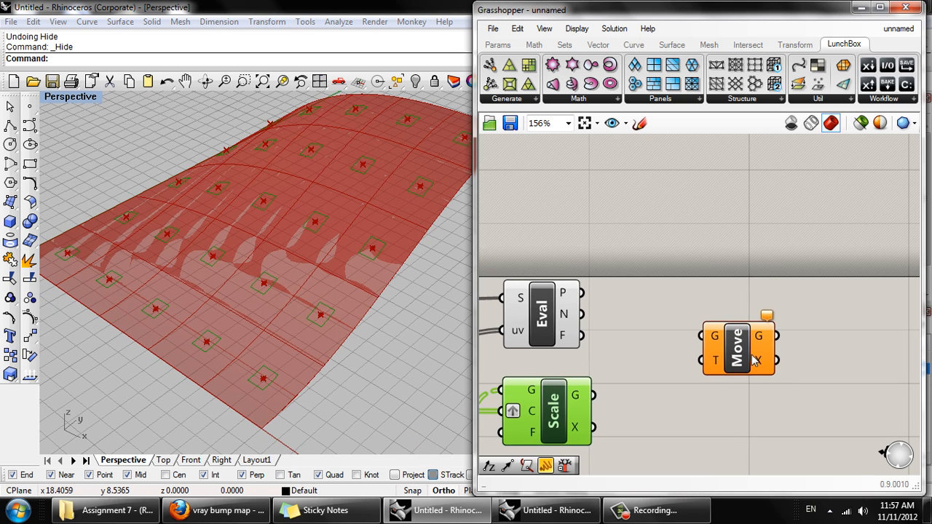
drag(754, 360, 772, 325)
- Add an Amplitude component before the Move component and feed its Vector input from Evaluate Surface's Normal output
double_click(677, 338)
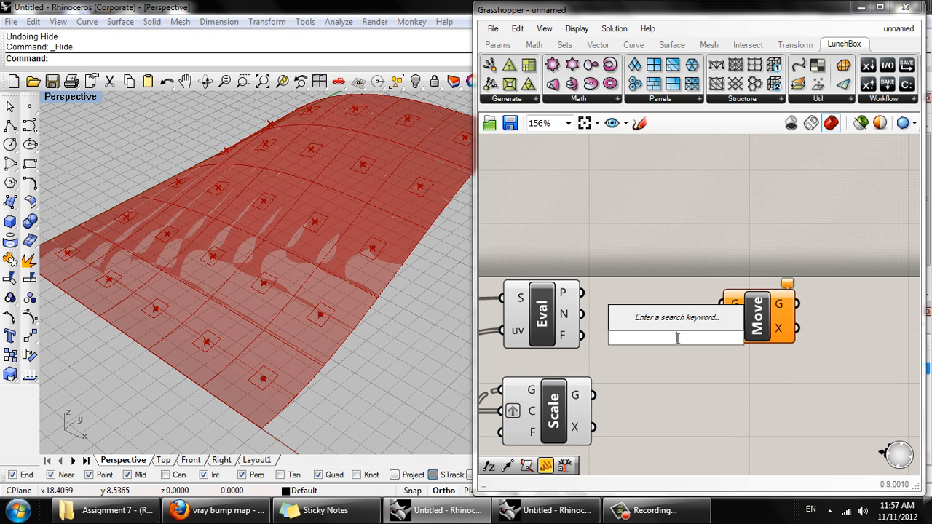
text(amp)
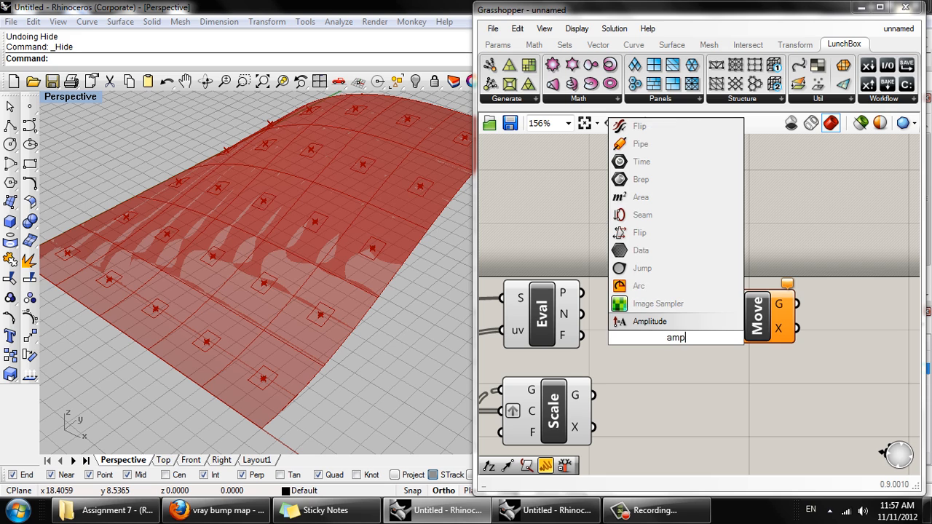
click(671, 329)
click(663, 349)
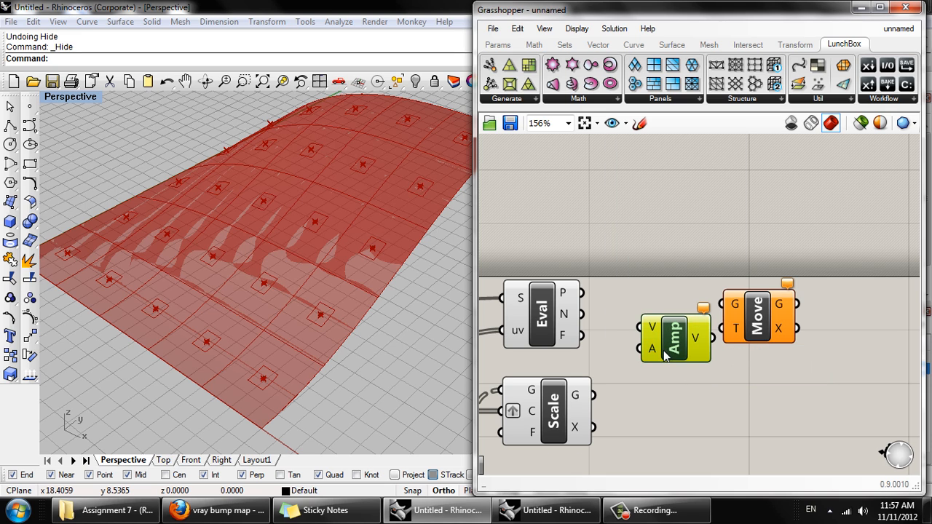
drag(581, 314, 630, 325)
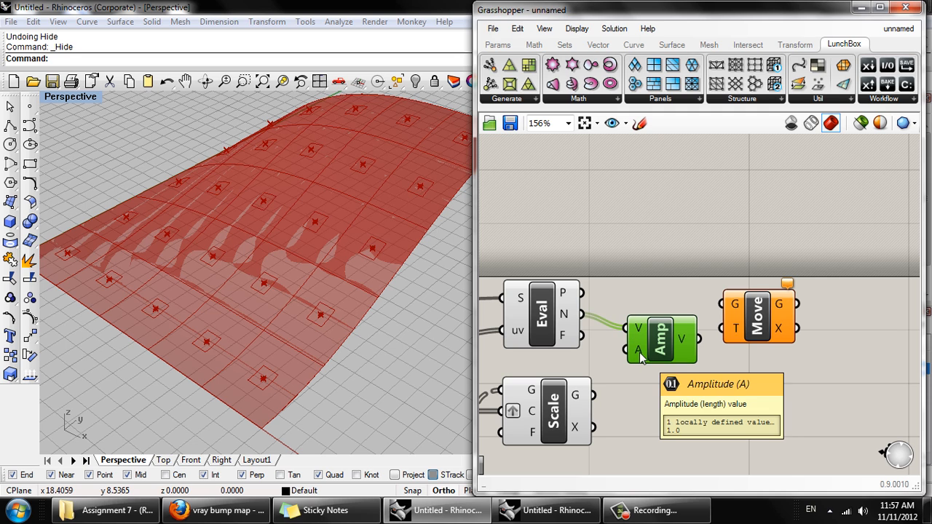
- Set the Amplitude component's amplitude value to 4
right_click(639, 353)
mouse_move(693, 376)
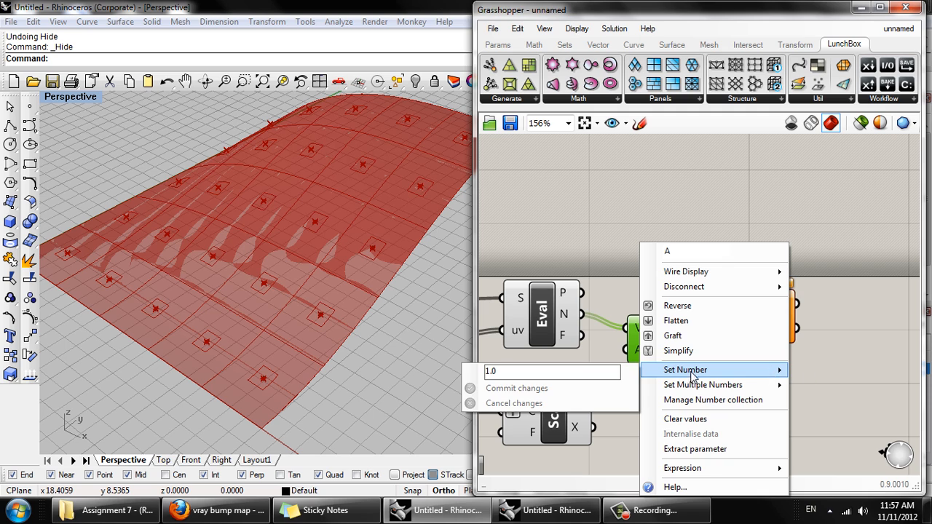
drag(603, 372, 406, 366)
text(4)
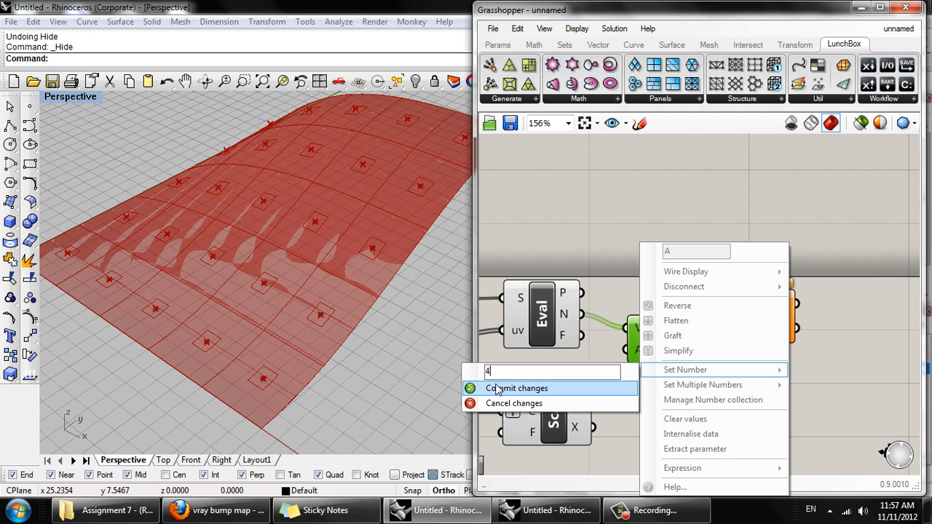
click(523, 386)
- Connect the Scale component's Geometry output to Move's Geometry input, and the Amplitude component's vector output to Move's T input
mouse_move(747, 327)
mouse_down()
mouse_move(779, 323)
mouse_move(764, 322)
mouse_up()
right_drag(614, 344, 631, 299)
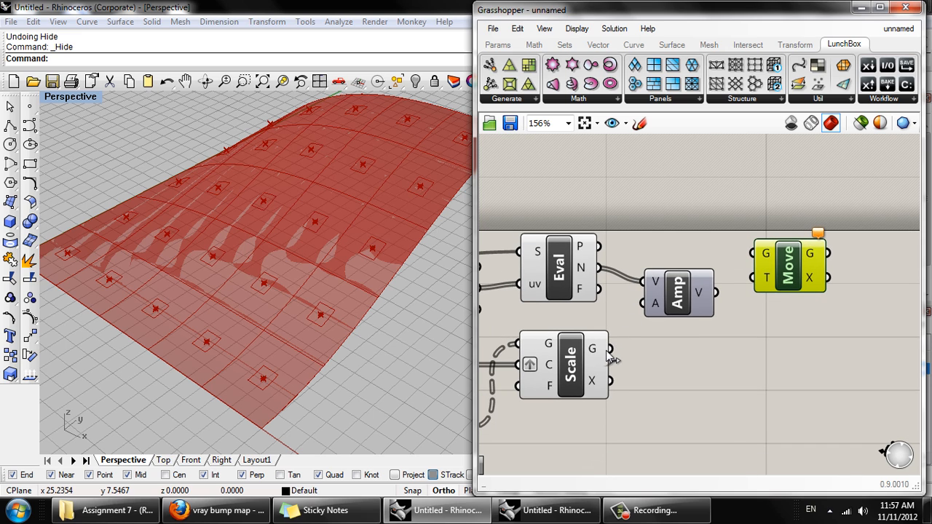
drag(611, 349, 765, 259)
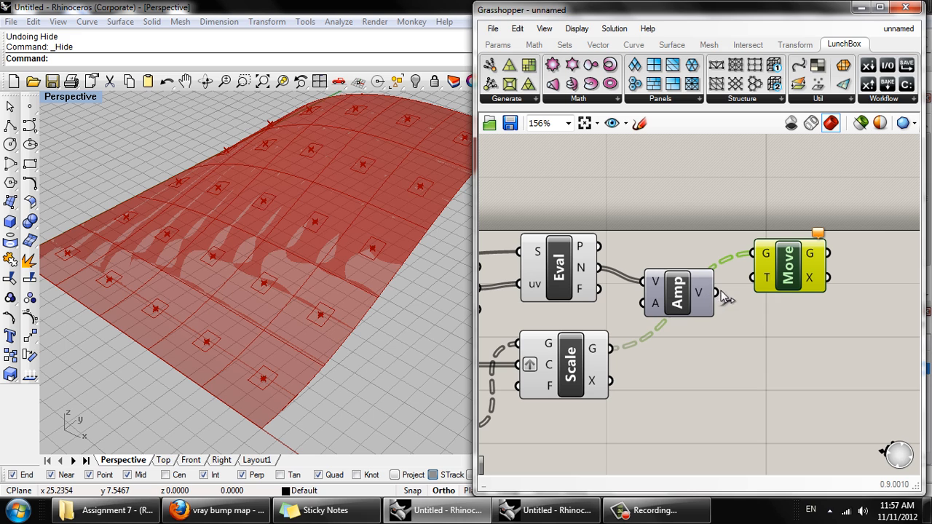
drag(718, 292, 747, 278)
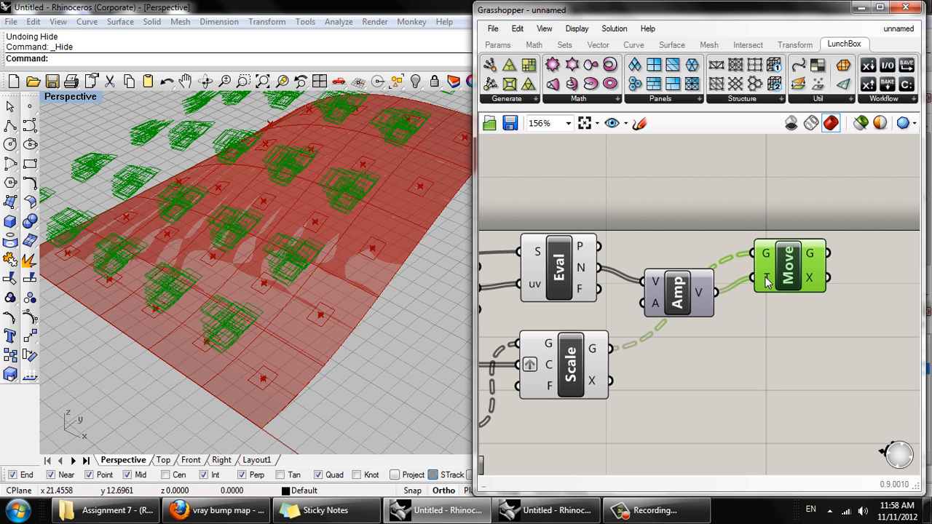
- Graft the Move component's T input and view the offset outlines from a lower angle
right_click(769, 282)
click(793, 322)
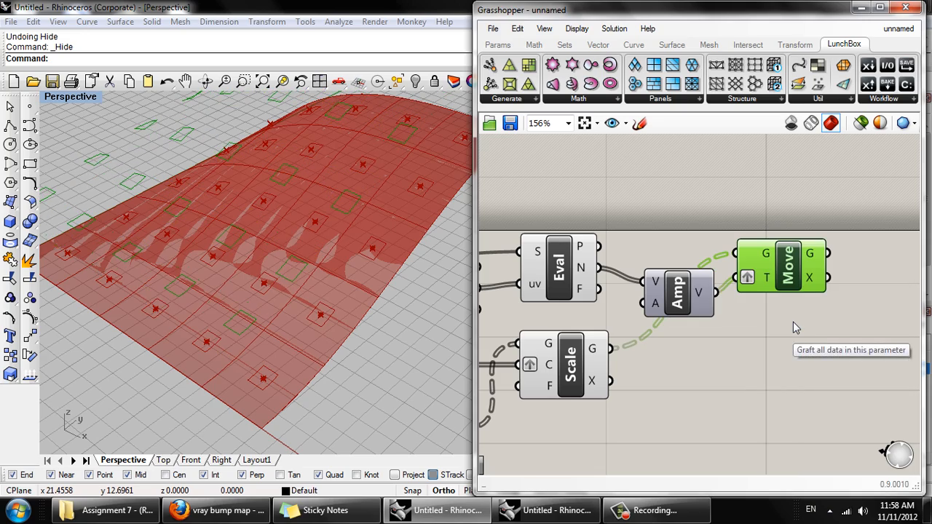
right_drag(273, 268, 422, 222)
- Lower the Amplitude component's amplitude value to bring the offset outlines closer to the surface
right_click(653, 304)
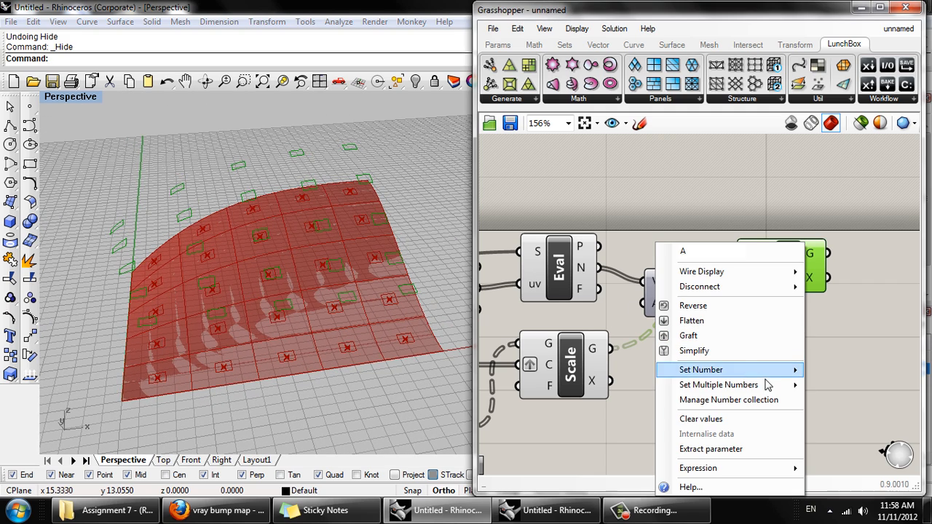
mouse_move(783, 375)
drag(542, 372, 468, 374)
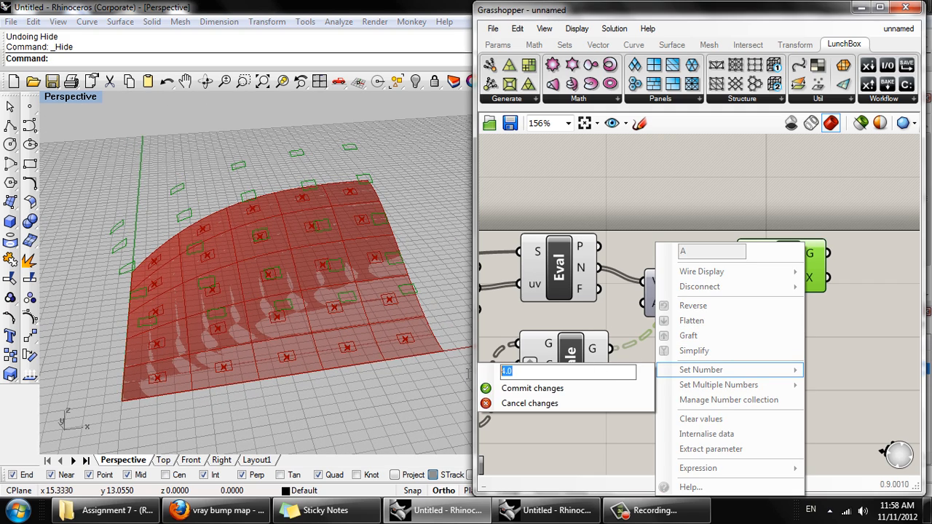
text(4)
click(514, 392)
right_drag(341, 348, 364, 247)
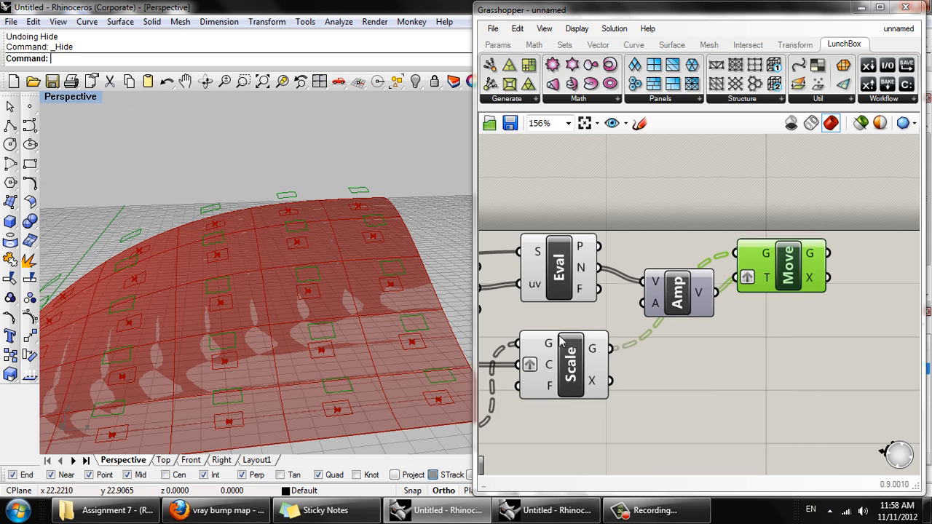
- Turn off the preview of the Surface Closest Point, Evaluate Surface, Scale, Join and Amplitude components together
right_drag(640, 343, 722, 298)
scroll(722, 298, down, 3)
drag(731, 362, 589, 213)
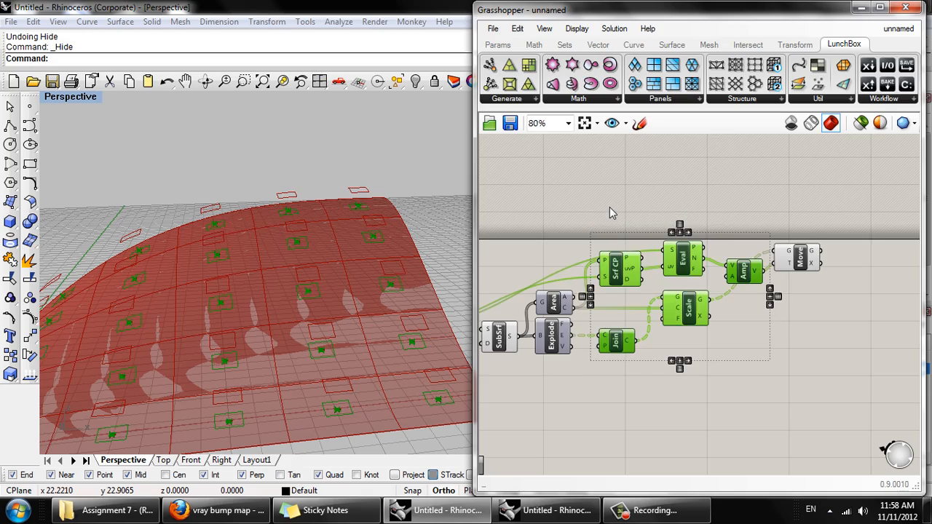
middle_click(609, 209)
click(653, 165)
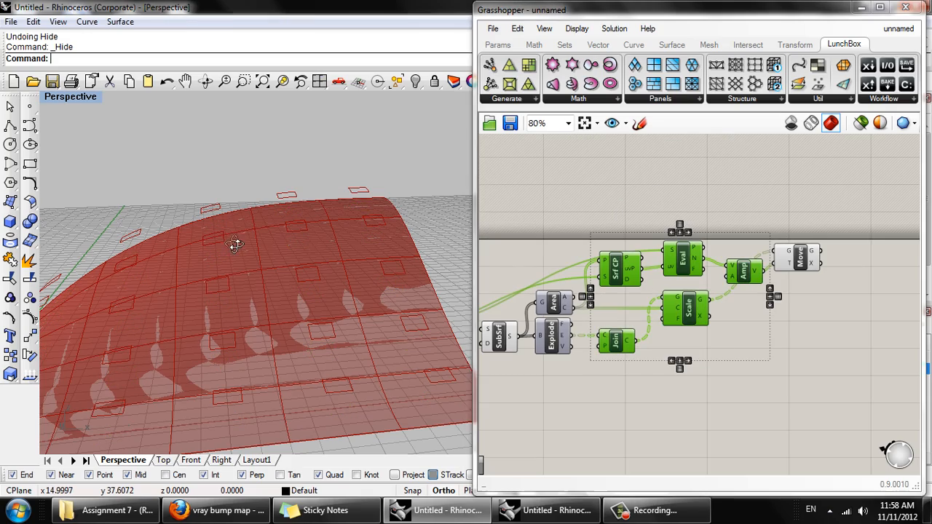
right_drag(235, 243, 233, 219)
click(625, 515)
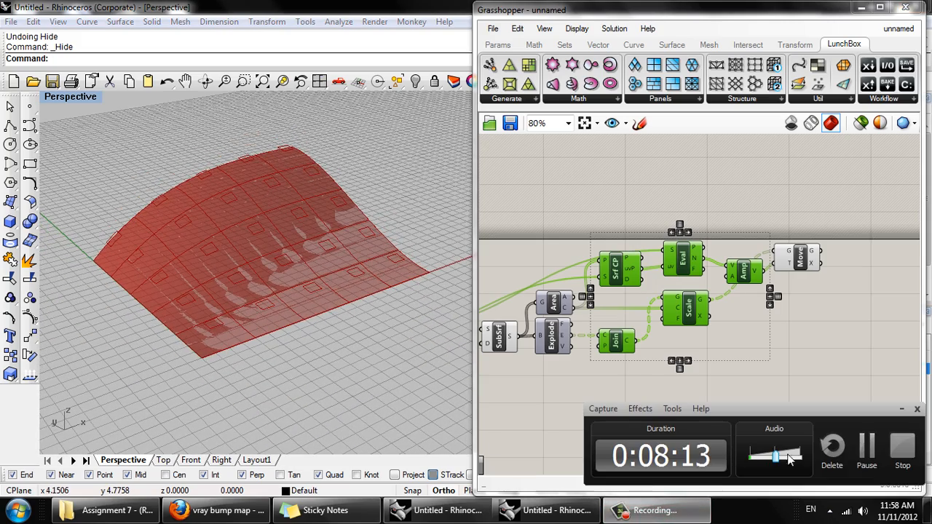
click(865, 448)
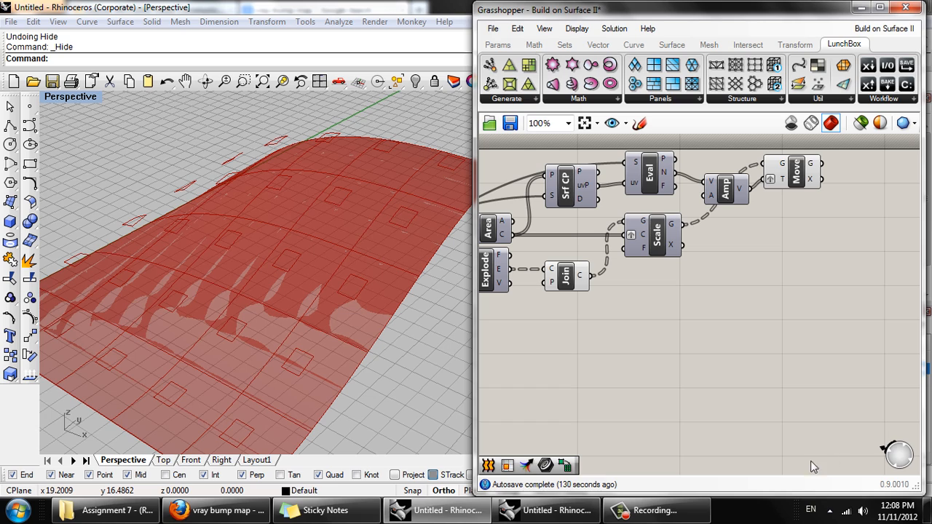
- Highlight the Join and Move components in turn to examine the original panel outlines and the offset outlines in the viewport
right_drag(265, 292, 358, 286)
right_drag(606, 304, 587, 335)
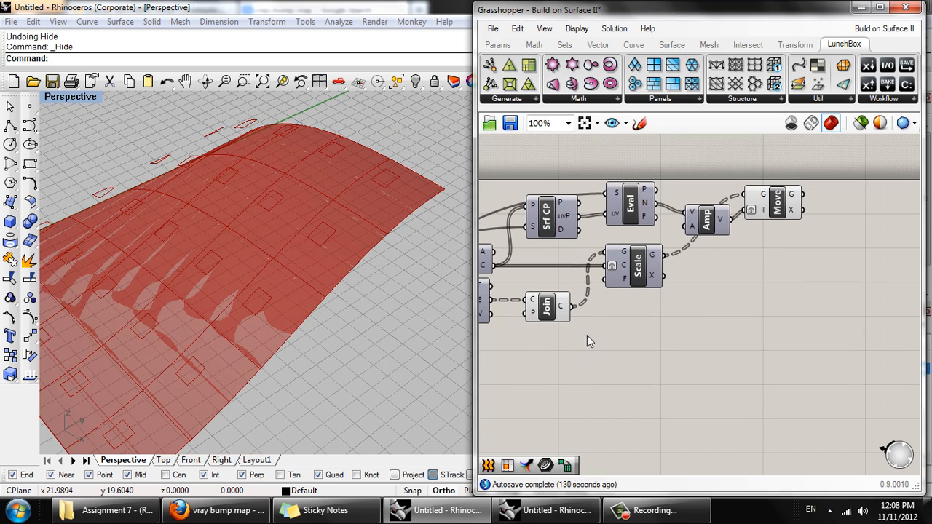
right_drag(316, 291, 480, 308)
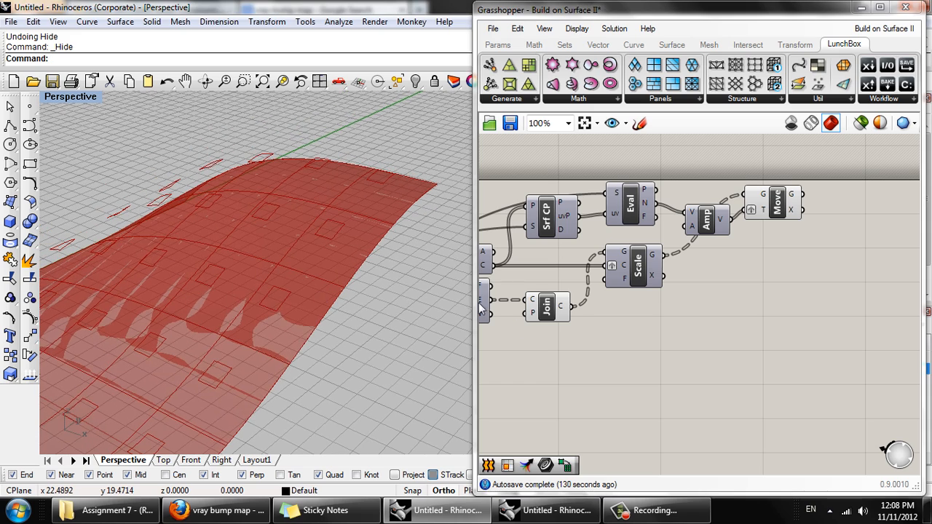
click(547, 309)
right_drag(316, 304, 310, 260)
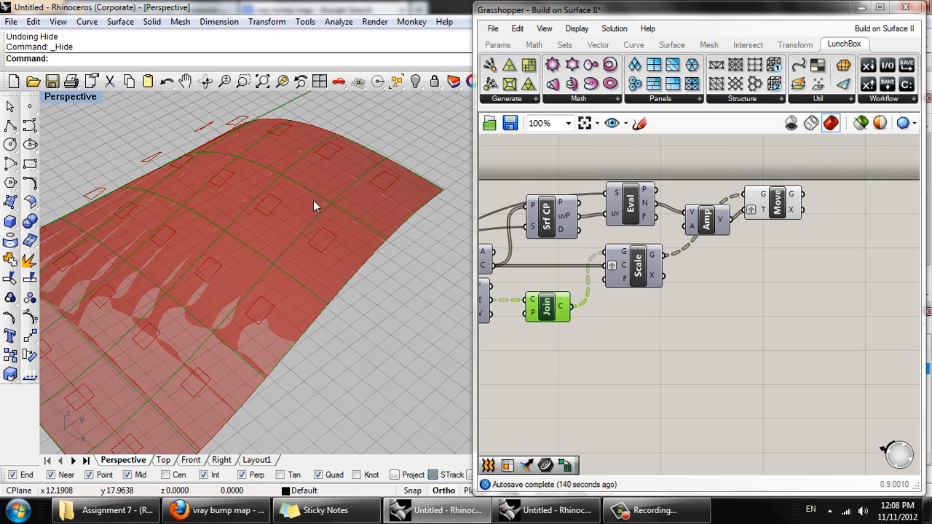
right_drag(704, 311, 678, 343)
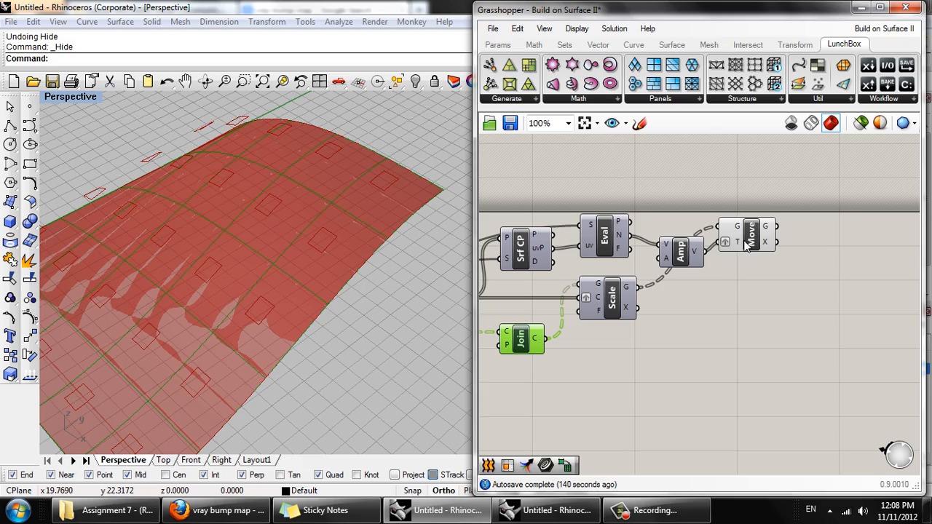
click(746, 246)
right_drag(277, 239, 339, 285)
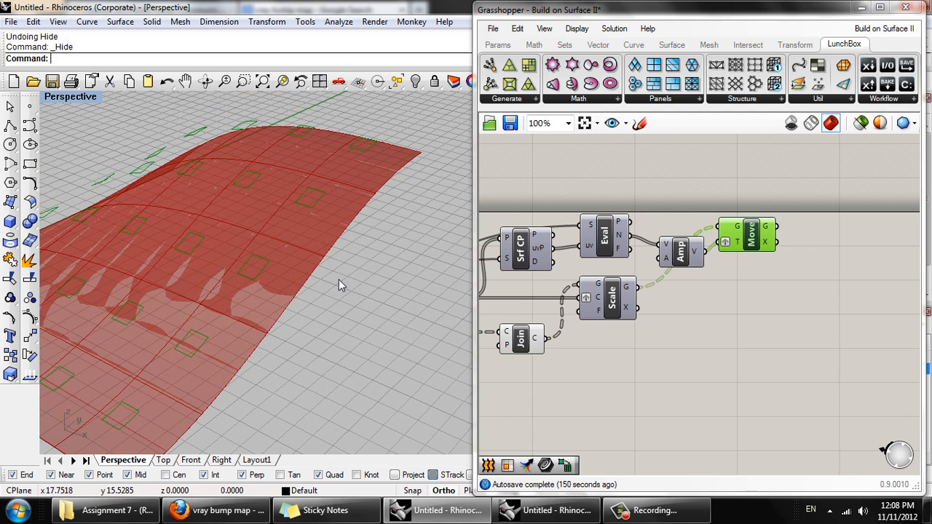
- Add a Loft component and connect both Move's Geometry output and Join's Curves output to its Curves input
double_click(780, 338)
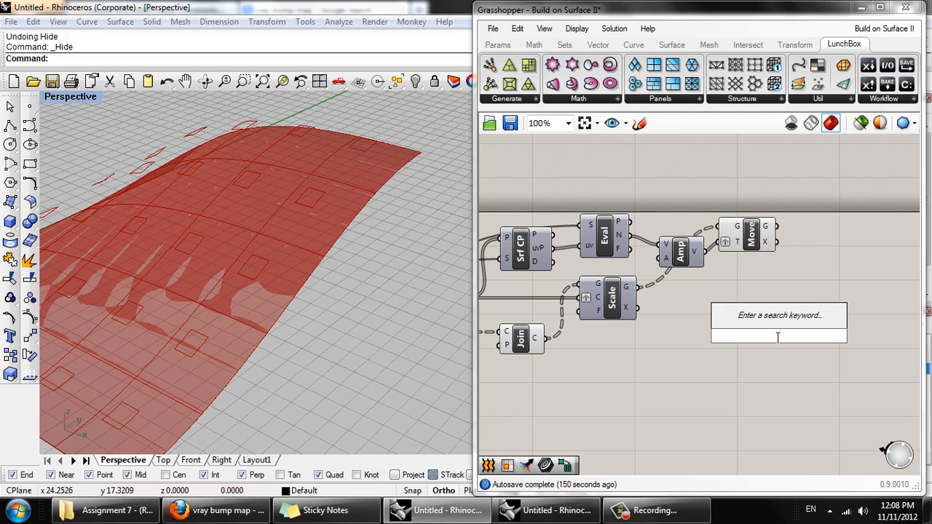
text(loft)
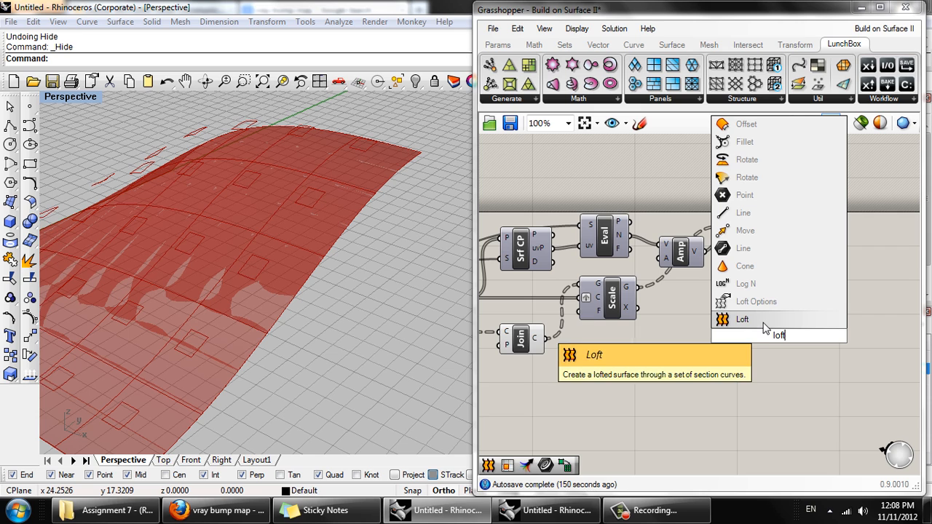
click(757, 325)
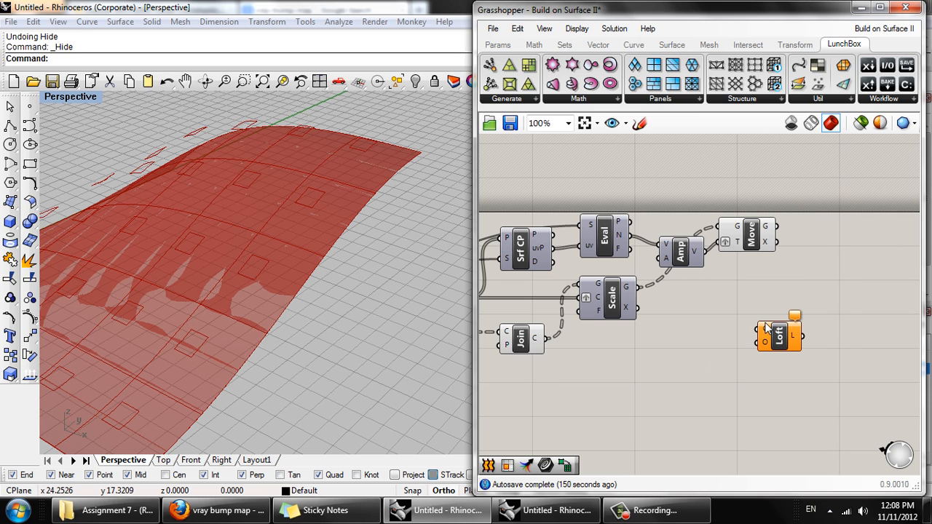
drag(770, 338, 779, 311)
drag(777, 227, 758, 304)
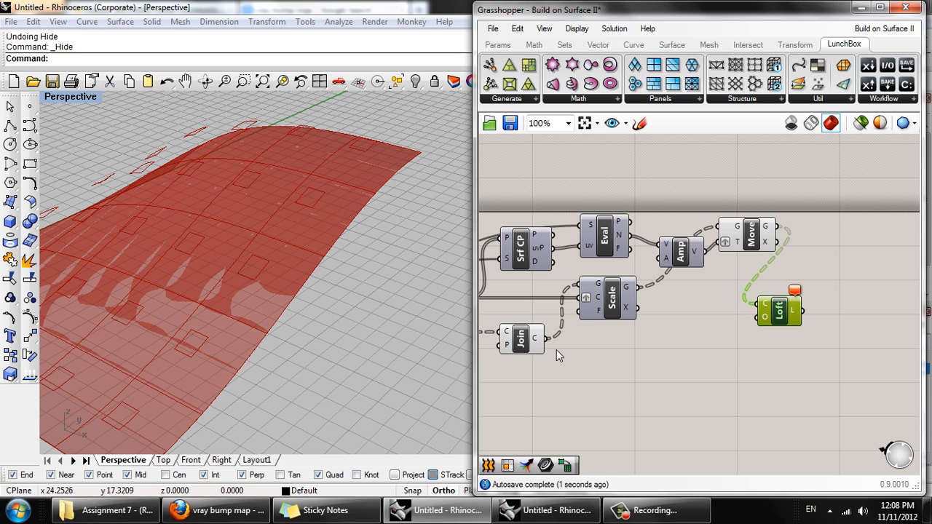
drag(547, 344, 754, 311)
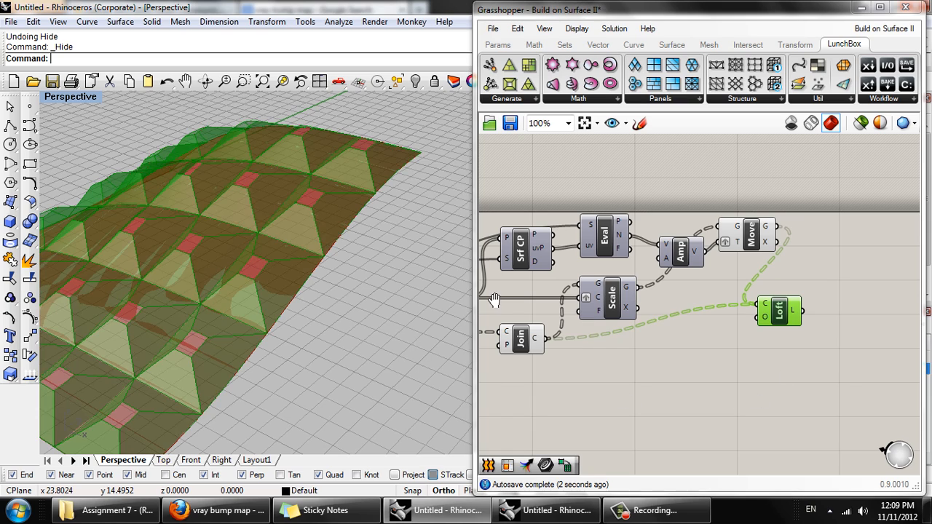
- Space the Loft component farther from the Move component and examine the lofted panels from several angles
drag(785, 322, 836, 325)
right_drag(250, 313, 339, 313)
scroll(338, 289, up, 3)
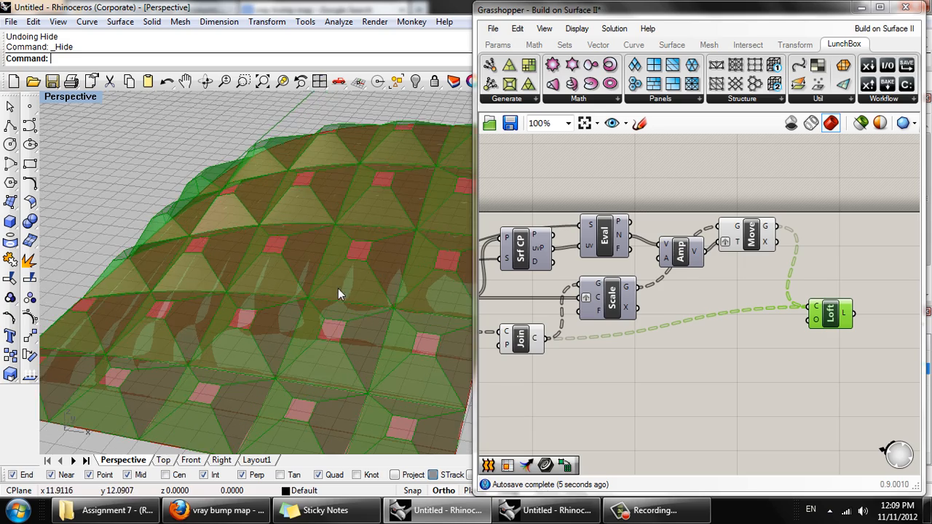
right_drag(313, 284, 291, 273)
right_drag(343, 328, 333, 339)
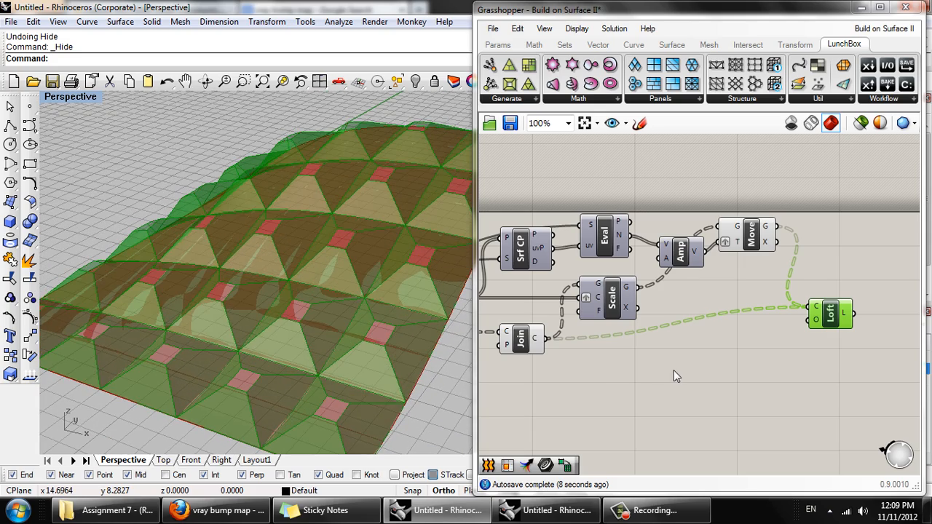
click(674, 370)
right_drag(262, 277, 489, 297)
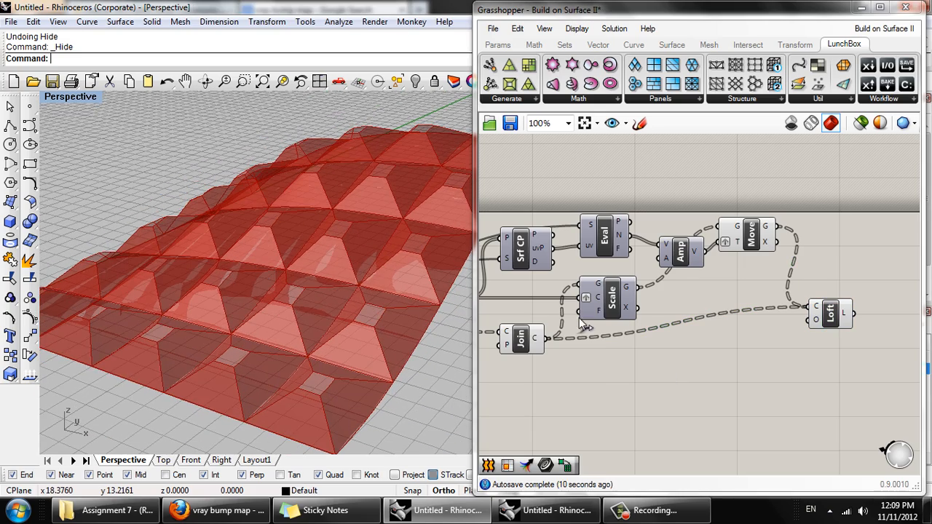
right_drag(581, 325, 427, 341)
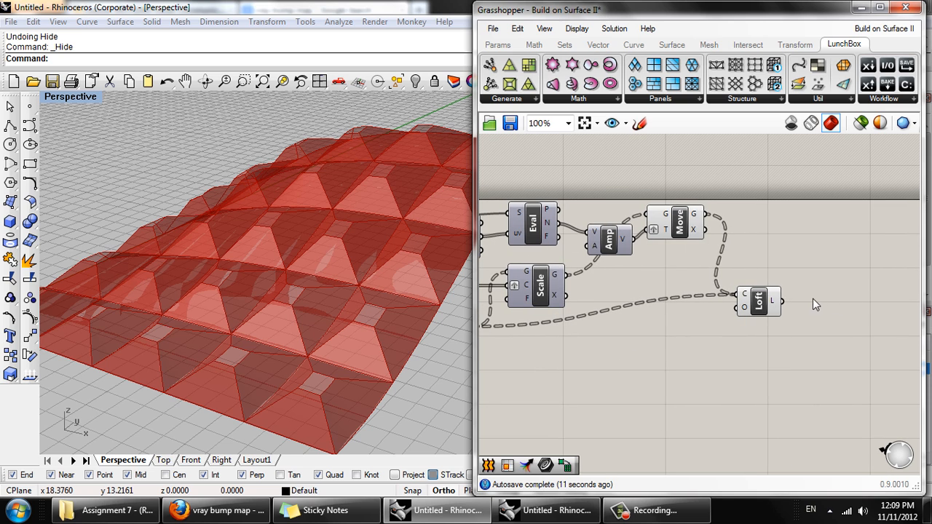
drag(764, 310, 814, 324)
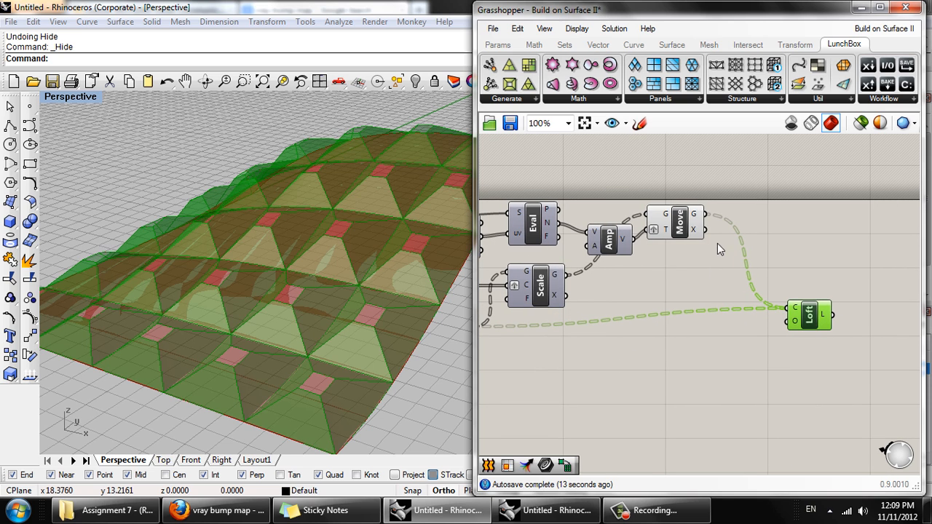
- Compare the data structures of Move's Geometry and Join's Curves outputs in a temporary Param Viewer, and delete the viewer
mouse_move(697, 219)
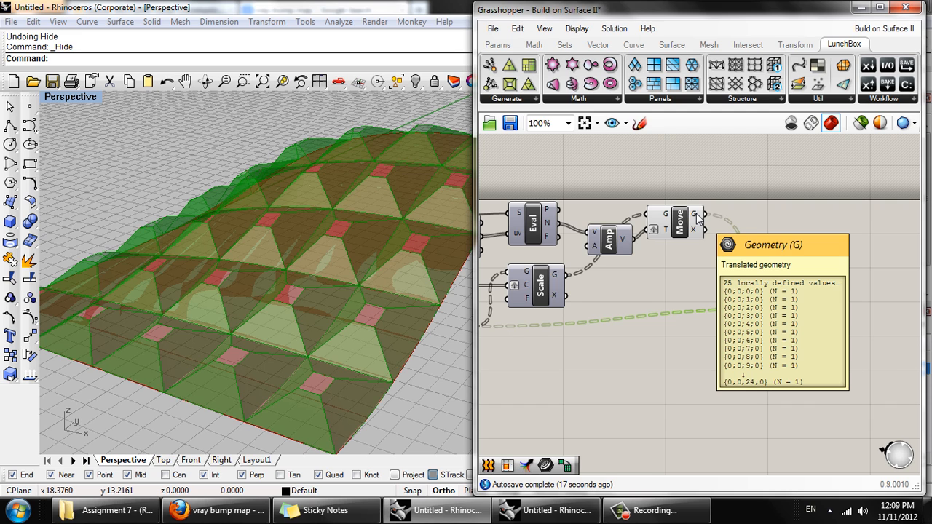
right_drag(664, 294, 721, 271)
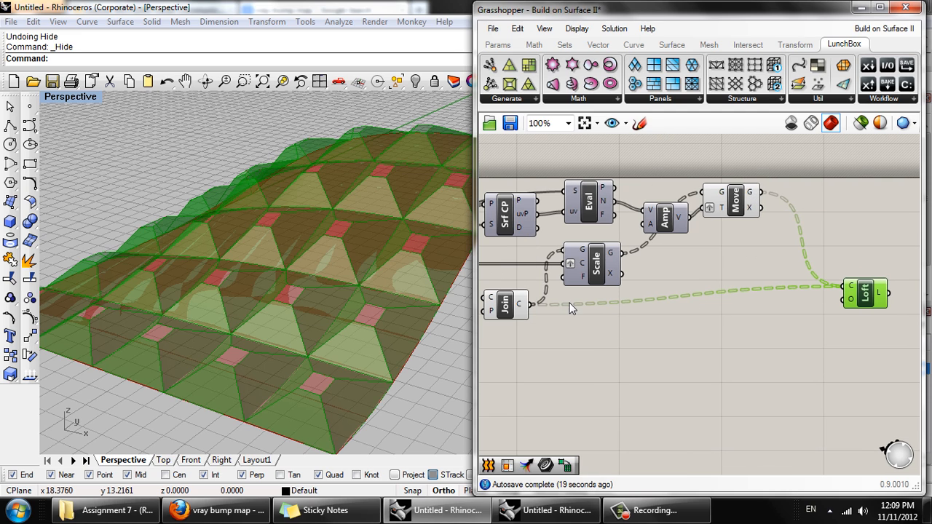
mouse_move(522, 309)
click(503, 47)
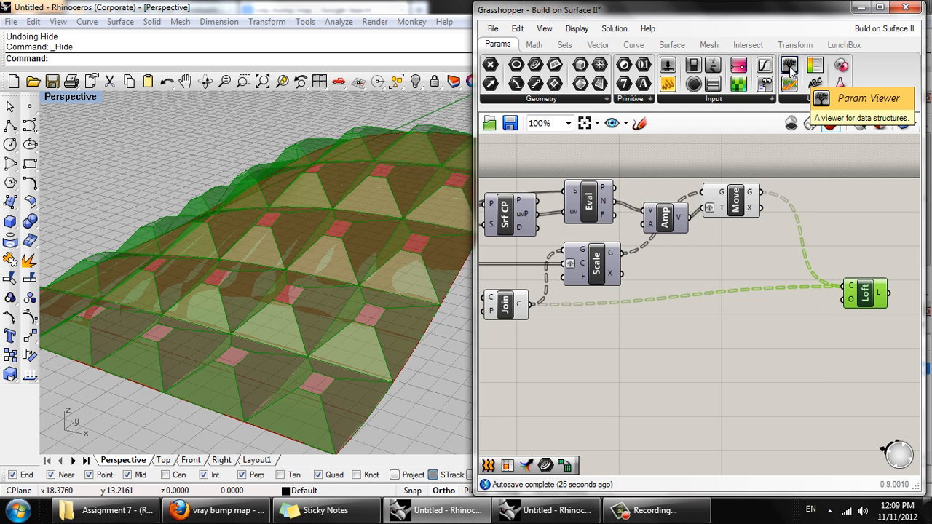
drag(791, 68, 788, 324)
drag(761, 192, 718, 314)
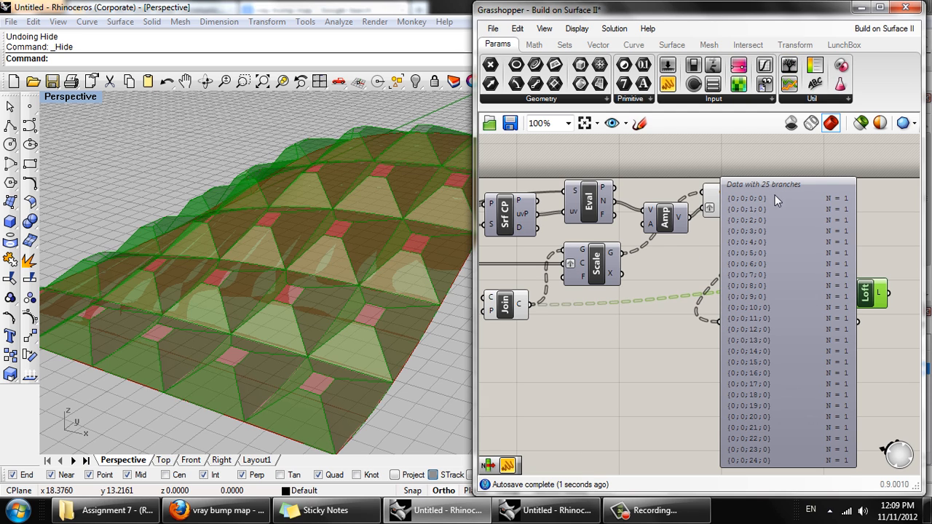
drag(531, 305, 725, 323)
click(782, 303)
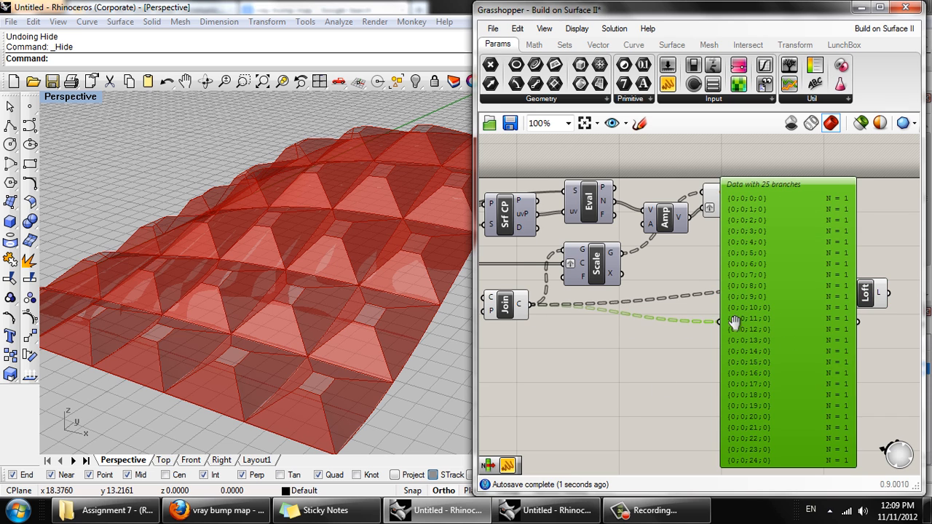
right_drag(733, 323, 657, 296)
key(Delete)
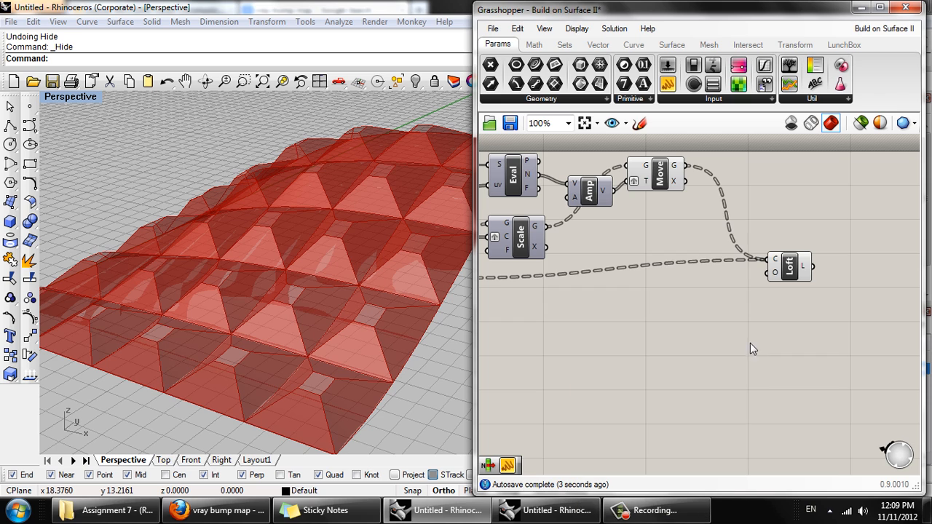
- Add a Merge component below Move, connecting Move's Geometry output to D1 and Join's Curves output to D2
double_click(633, 307)
text(merg)
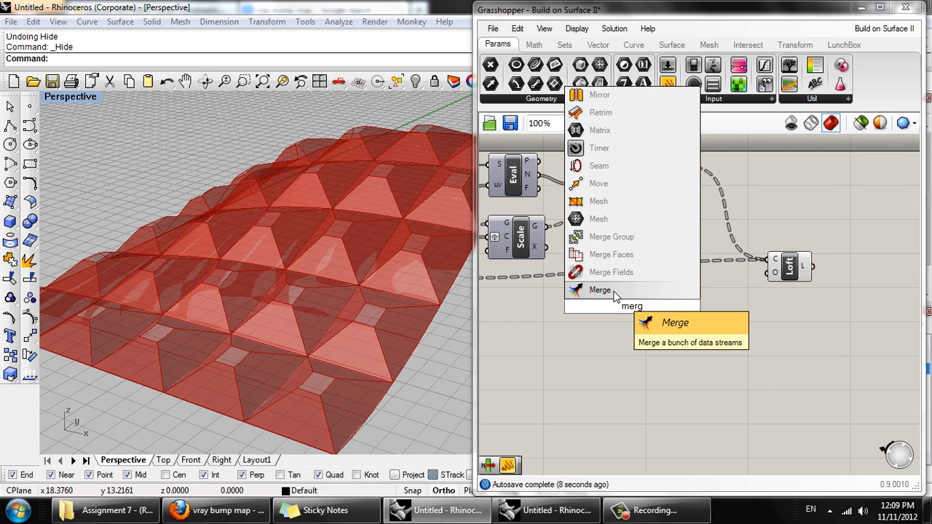
click(586, 290)
drag(653, 296, 673, 273)
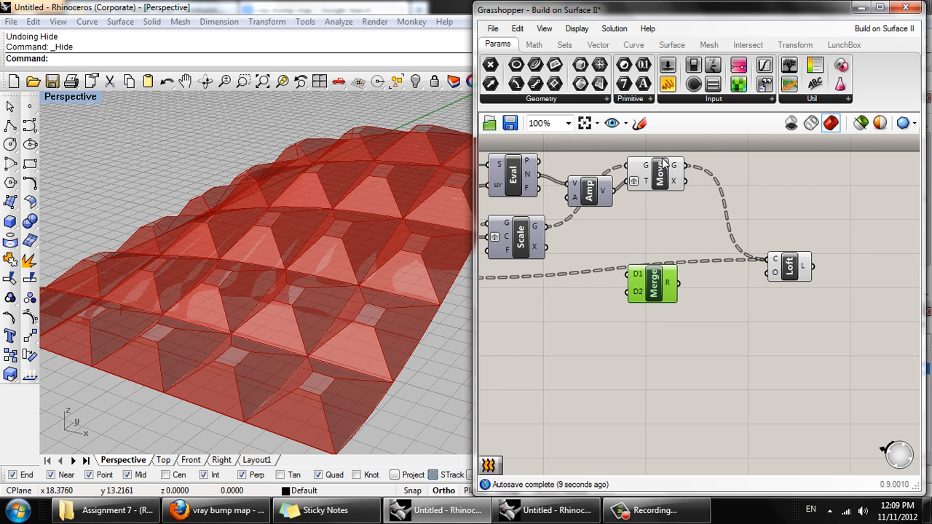
drag(687, 168, 630, 273)
right_drag(621, 273, 678, 244)
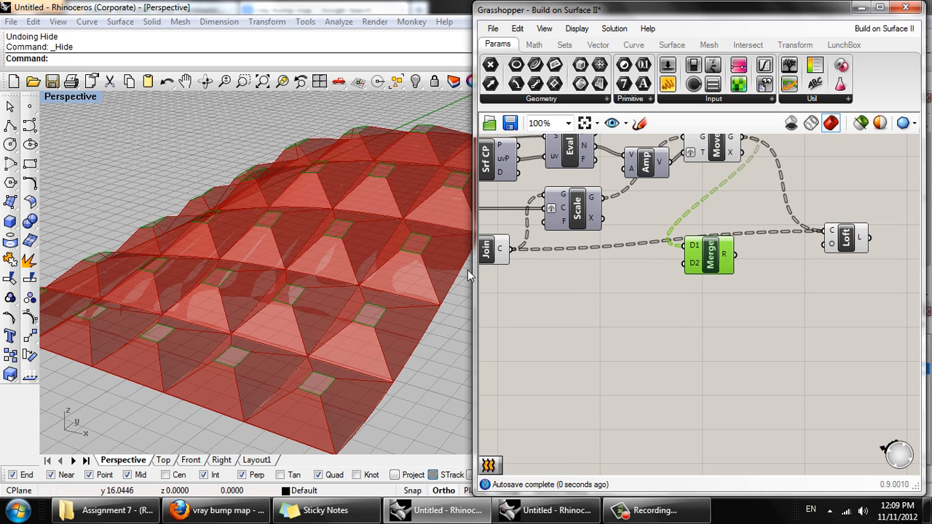
drag(513, 248, 692, 265)
- Simplify the Merge component's D1 and D2 inputs
scroll(692, 284, up, 5)
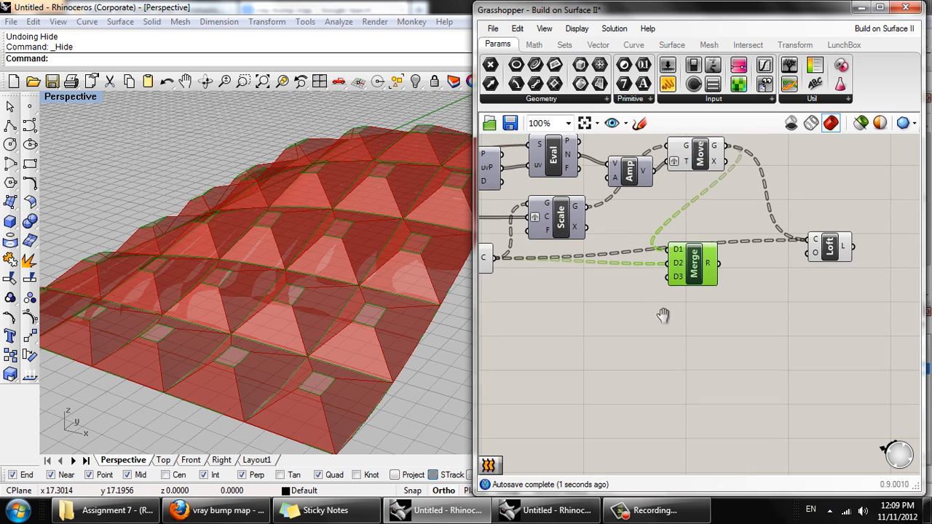
right_click(674, 266)
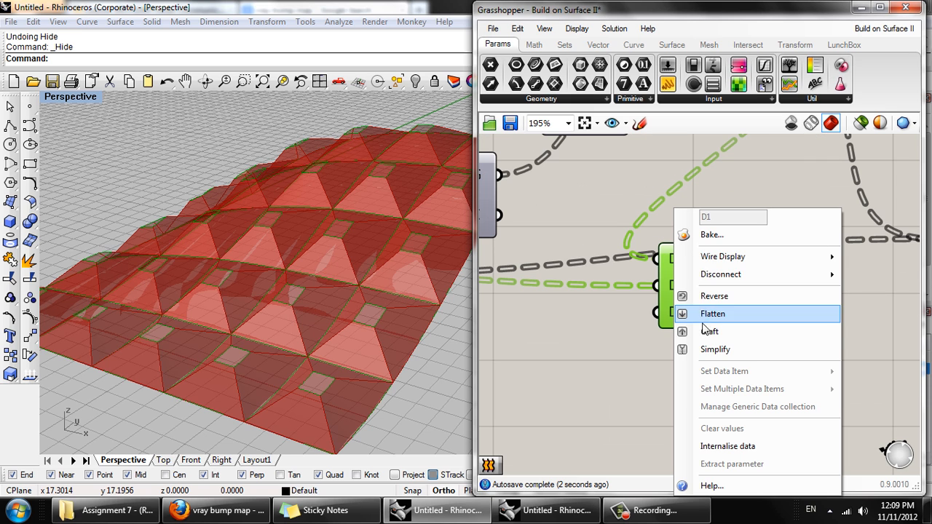
click(699, 350)
right_click(672, 288)
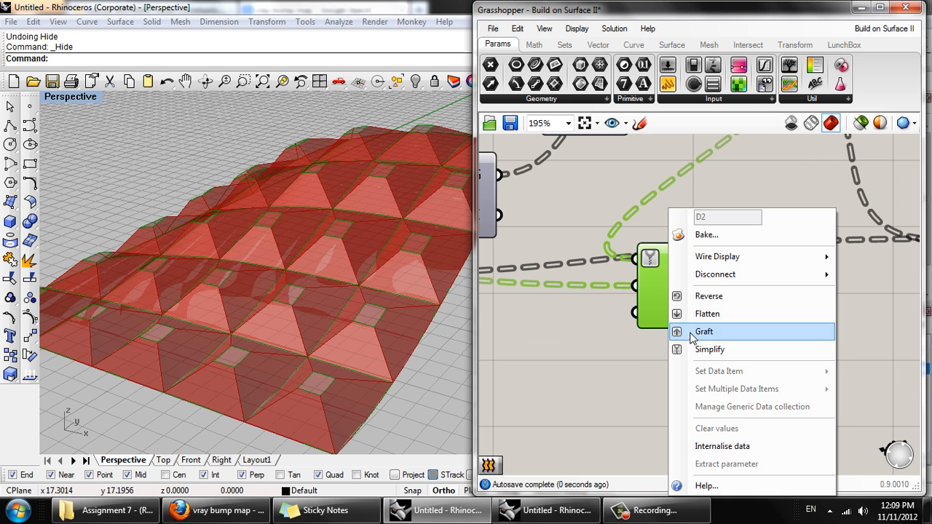
click(697, 349)
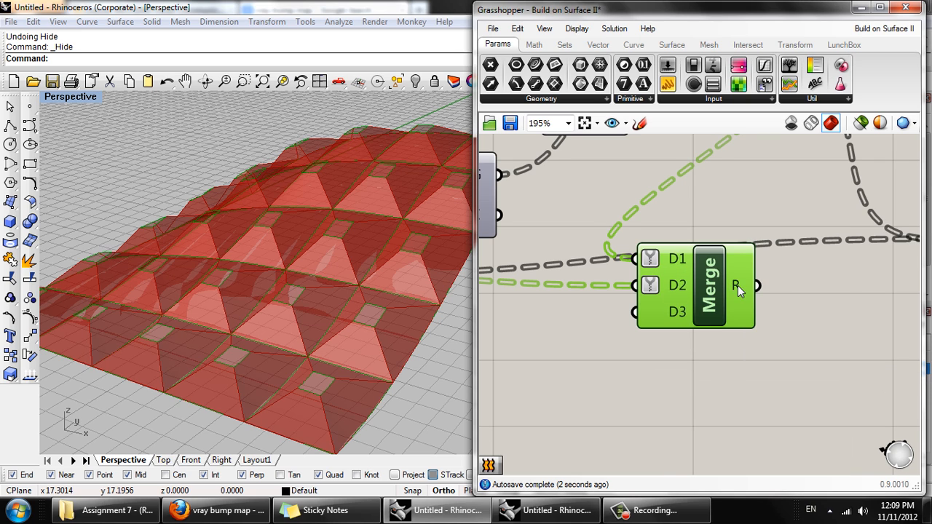
- Connect Merge's Result output to Loft's Curves input in place of the existing wires, and move Merge beside Loft
right_drag(738, 285, 700, 287)
mouse_move(700, 290)
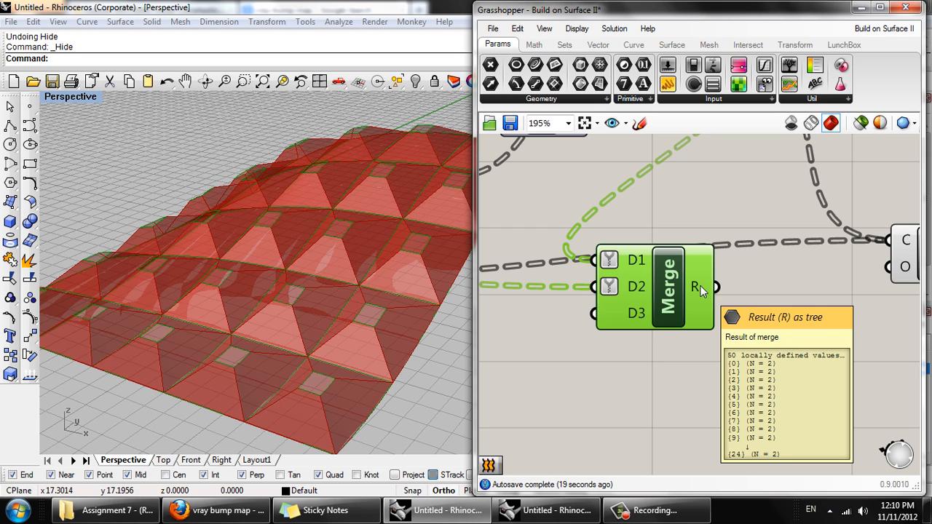
right_drag(699, 289, 594, 372)
drag(626, 361, 796, 312)
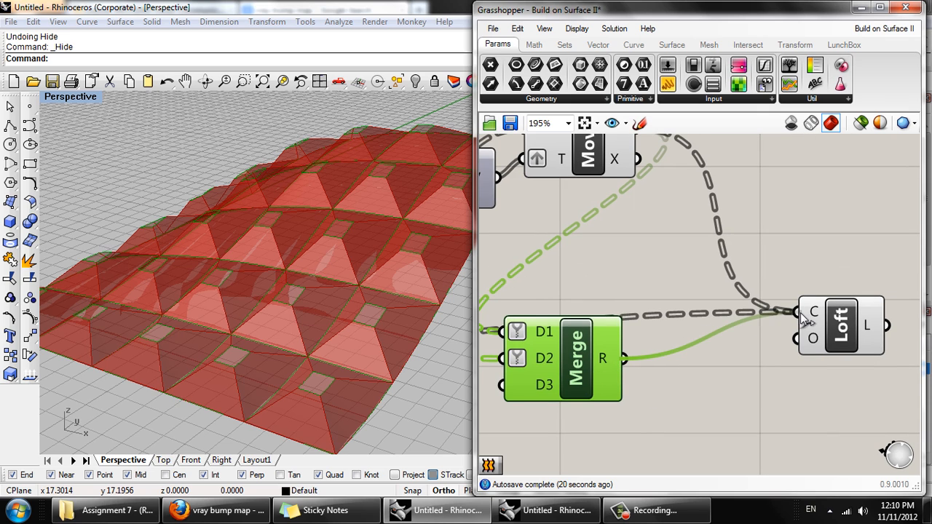
drag(624, 359, 733, 321)
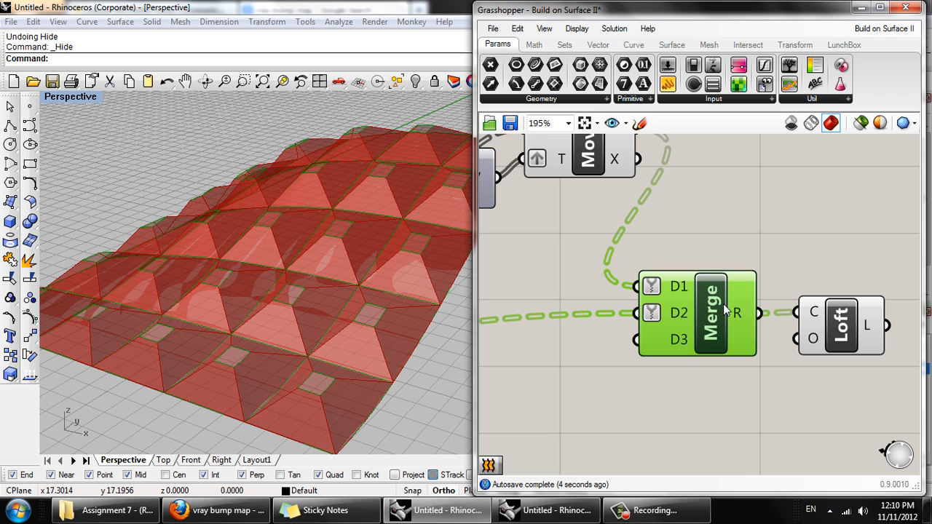
- Examine the lofted panels from several angles along with the Merge and Loft part of the definition
right_drag(636, 364, 611, 372)
scroll(606, 368, down, 2)
scroll(653, 332, up, 2)
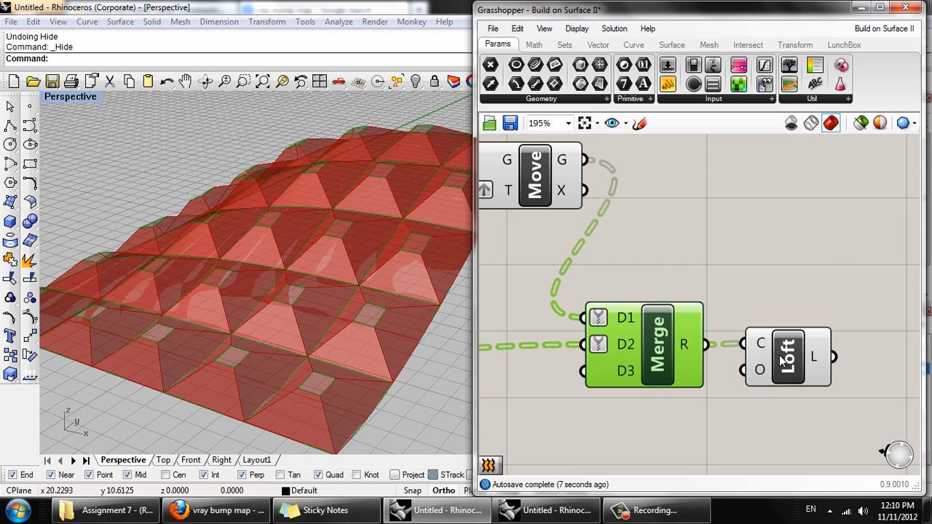
right_drag(381, 320, 342, 340)
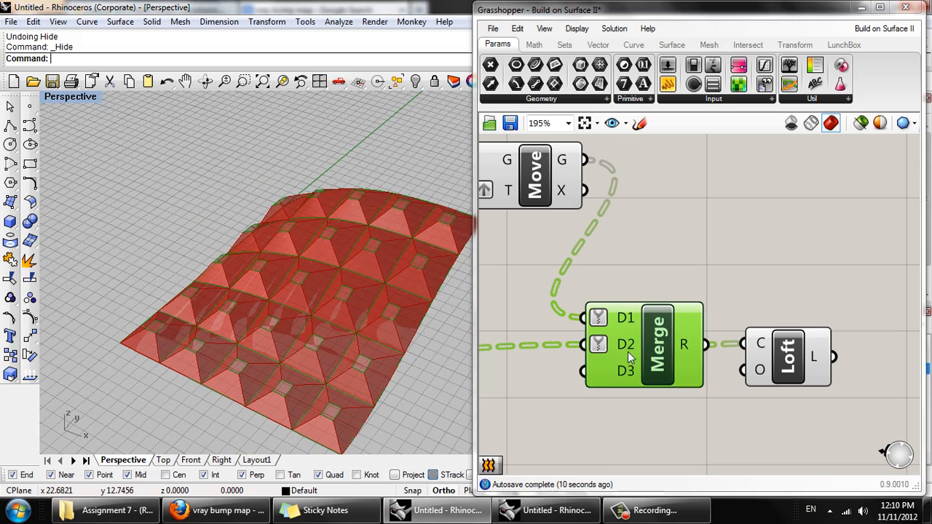
right_drag(631, 357, 671, 299)
right_drag(289, 320, 343, 274)
right_drag(363, 345, 342, 329)
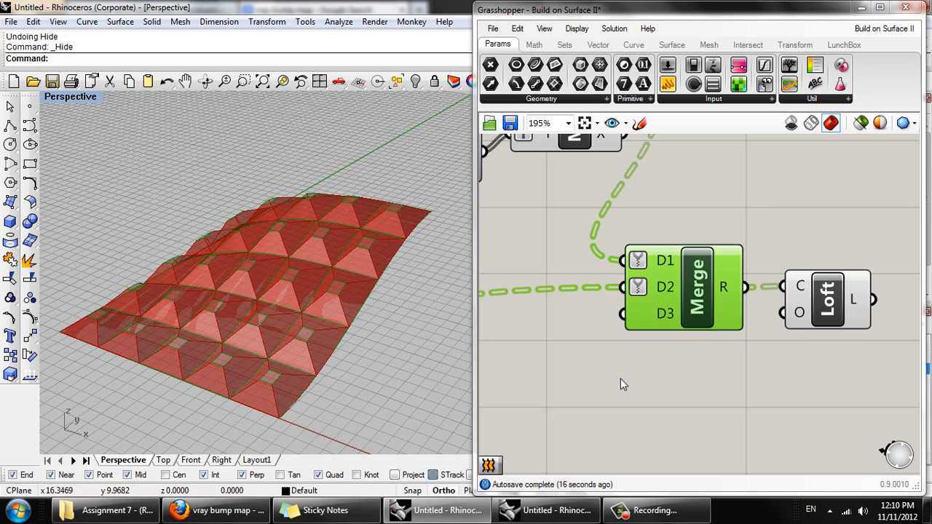
scroll(676, 358, down, 5)
scroll(616, 382, up, 1)
click(656, 510)
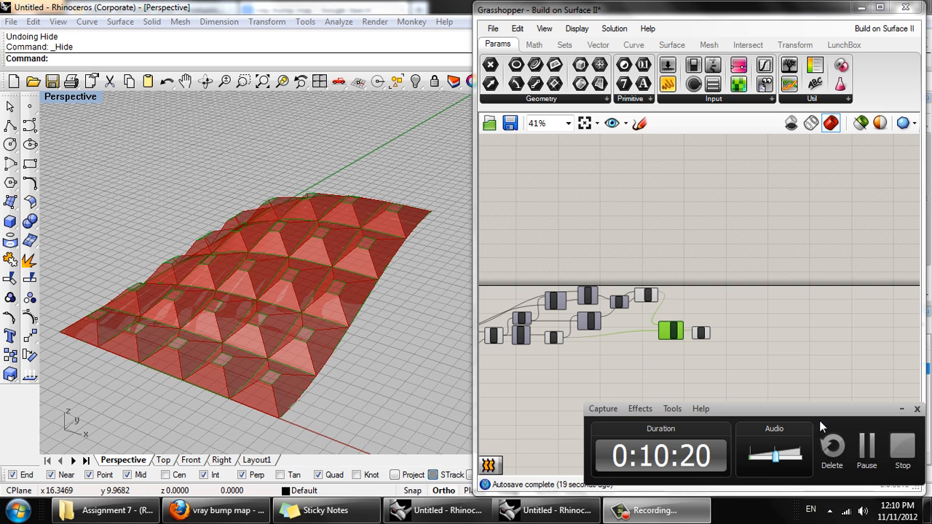
click(867, 446)
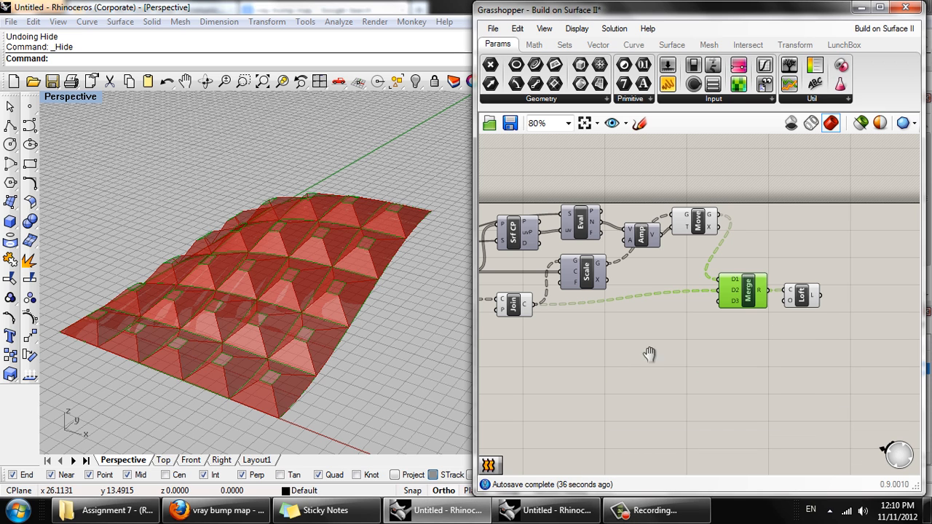
- Group the components from SubSrf through Merge and turn off their preview, leaving Loft out of the group
right_drag(648, 354, 707, 339)
drag(830, 369, 437, 179)
middle_click(638, 175)
click(637, 170)
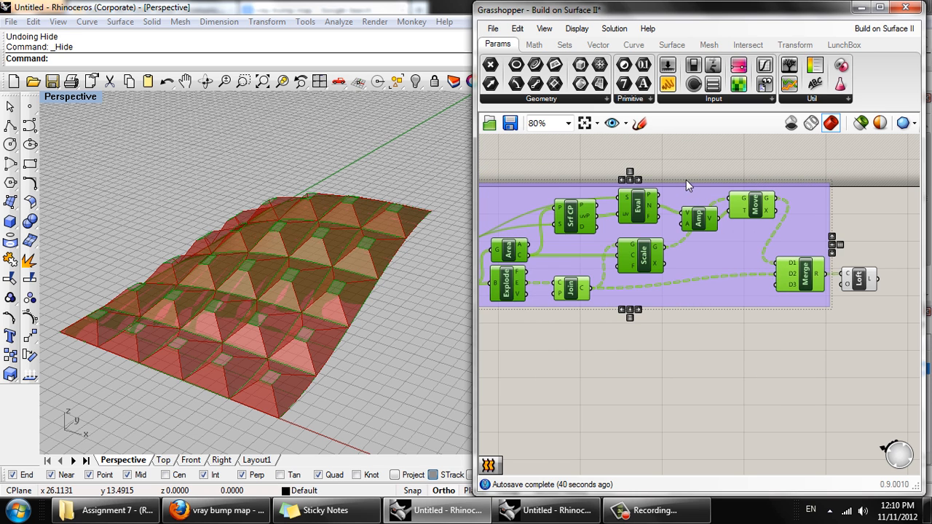
middle_click(686, 175)
click(730, 166)
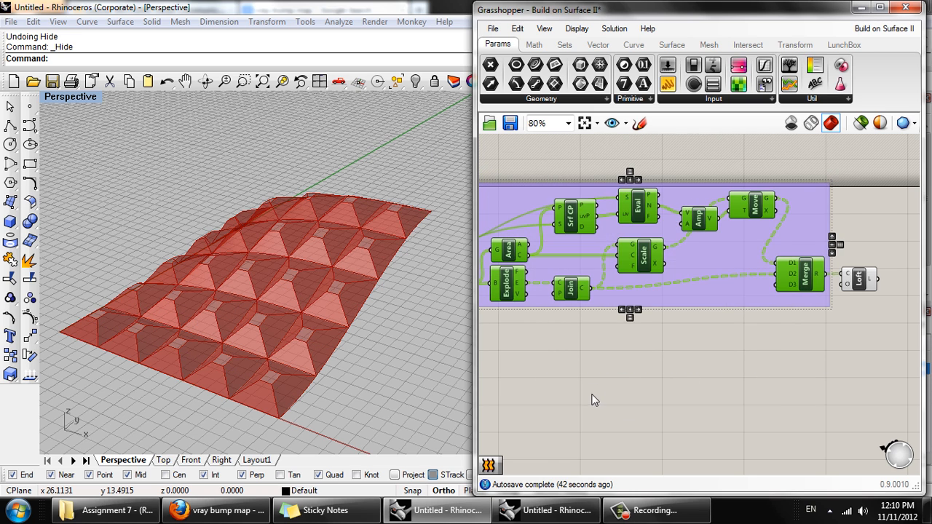
- Turn off the preview of the Srf parameter at the start of the definition
right_drag(580, 401, 721, 384)
scroll(721, 384, down, 1)
scroll(582, 332, up, 2)
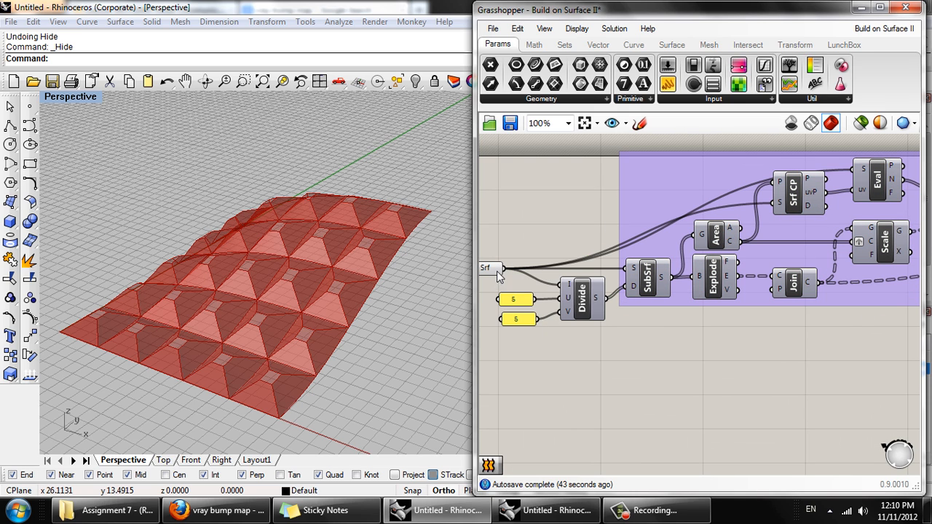
click(492, 271)
right_click(492, 271)
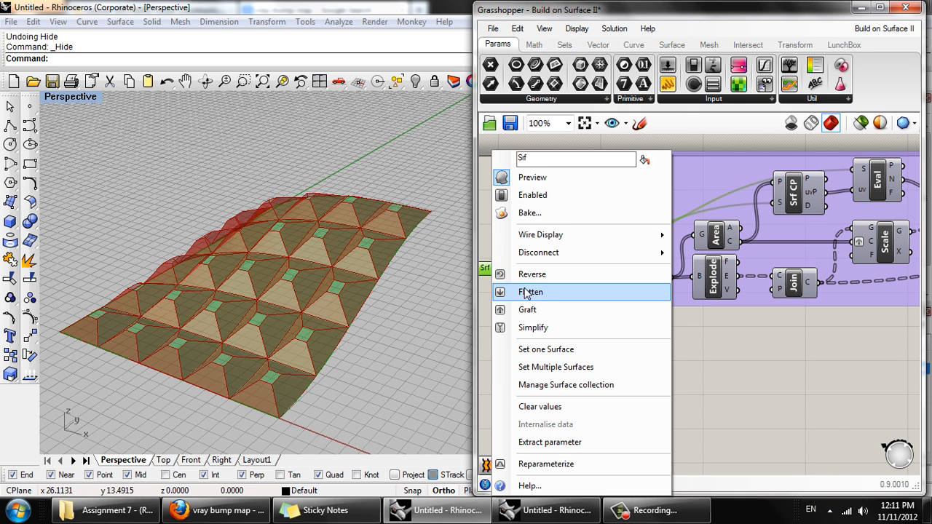
click(543, 182)
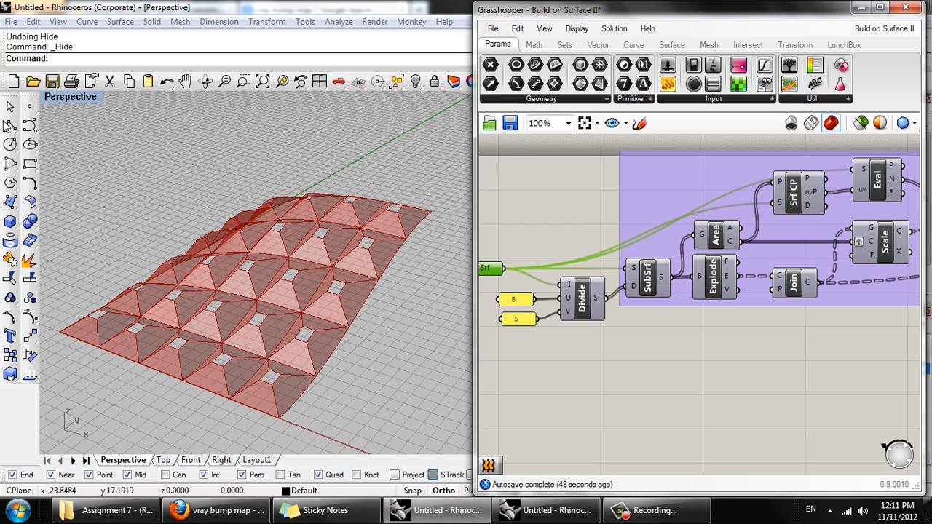
- Place two point objects in the Perspective view, one just outside the surface's edge and one within its outline
click(29, 107)
right_drag(196, 190, 311, 221)
click(319, 209)
right_click(270, 333)
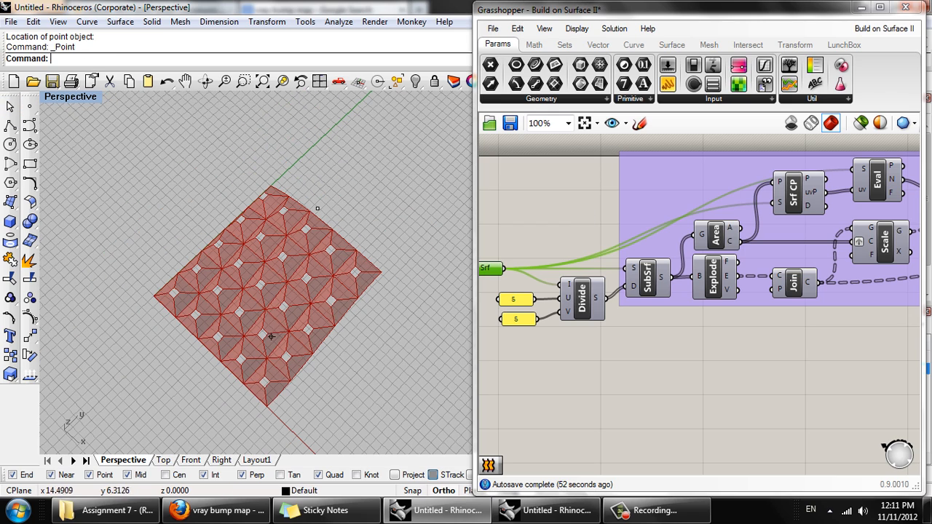
click(265, 324)
- Add a Point parameter below the Divide component and assign both Rhino points to it as multiple points
drag(81, 125, 422, 341)
right_drag(634, 306, 682, 212)
double_click(579, 306)
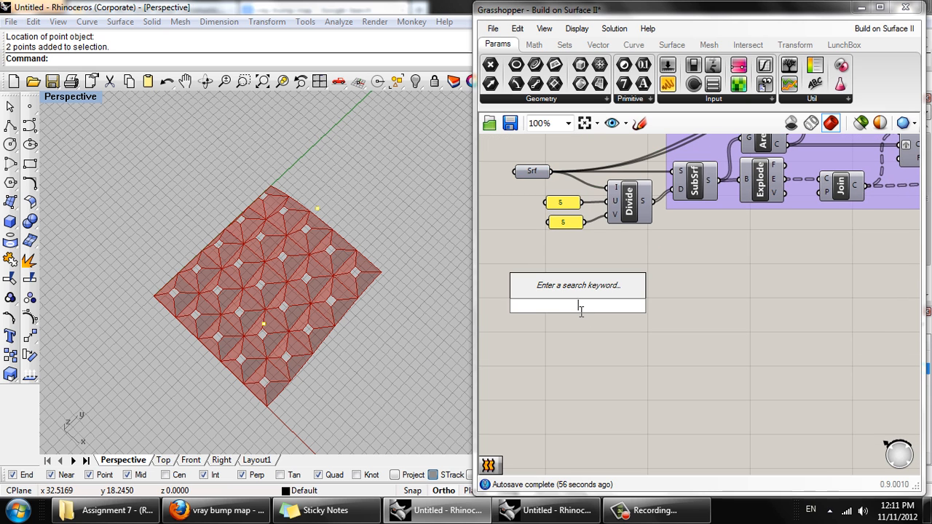
text(point)
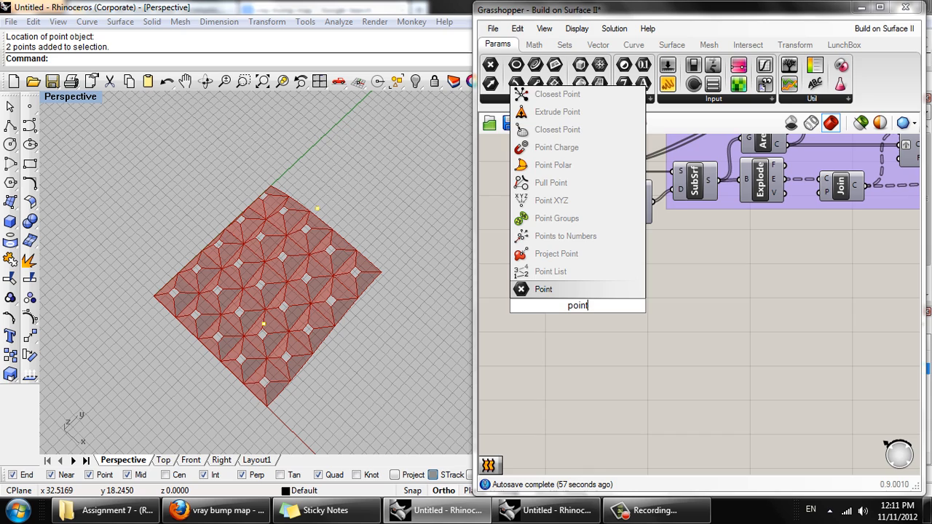
click(587, 291)
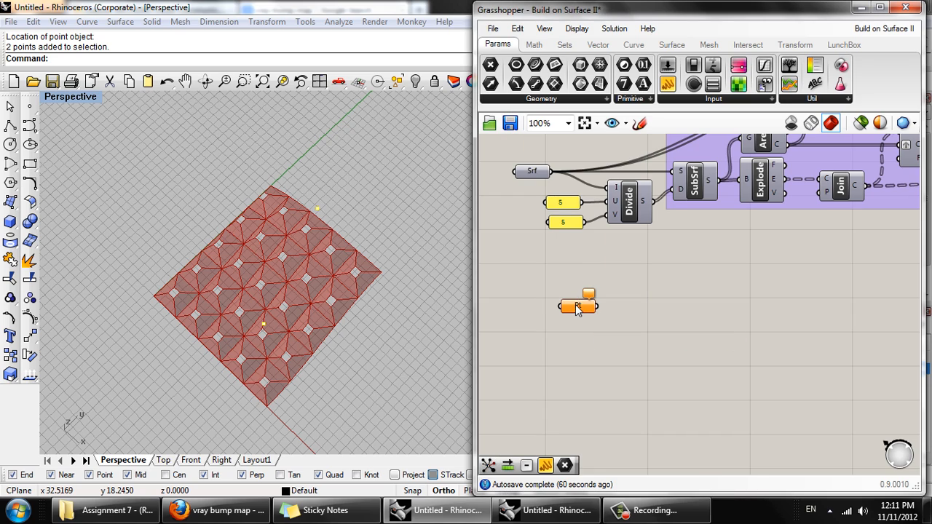
right_click(579, 308)
click(625, 370)
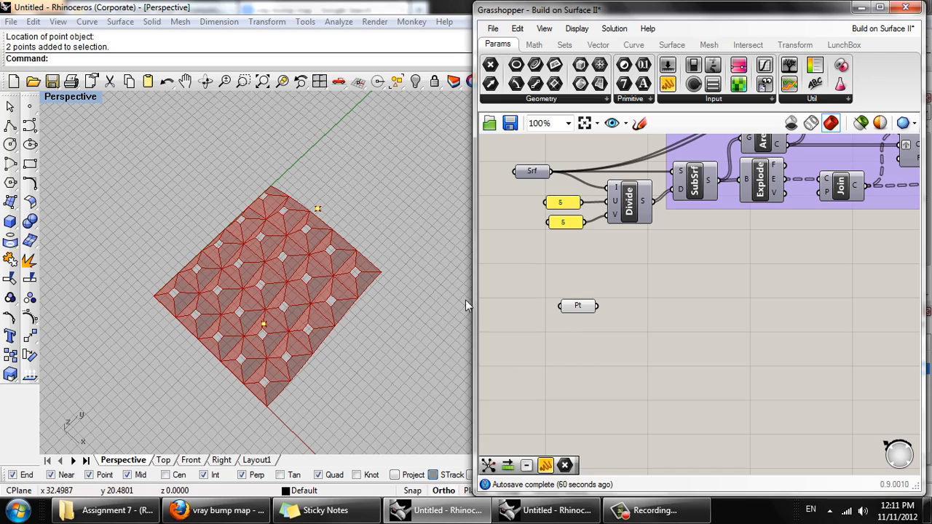
- Move the Point parameter so that it lines up below the Srf parameter
right_drag(367, 245, 270, 267)
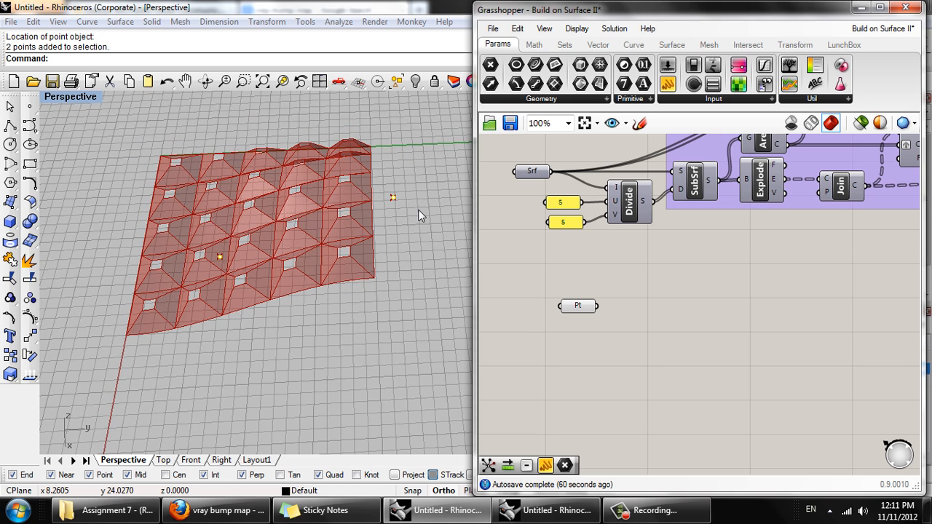
right_drag(566, 327, 628, 304)
click(539, 297)
drag(625, 295, 577, 292)
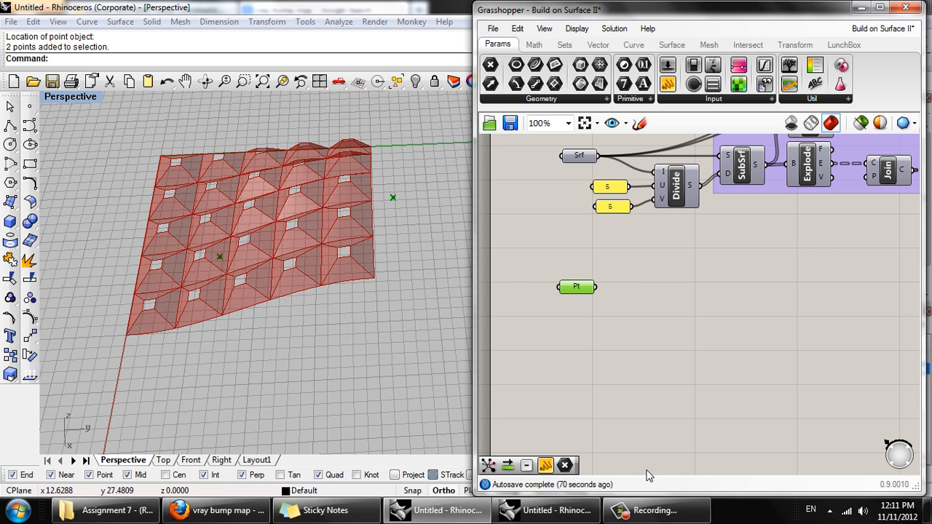
- Add a Closest Point component beside the Point parameter and connect the parameter to its C input
double_click(648, 342)
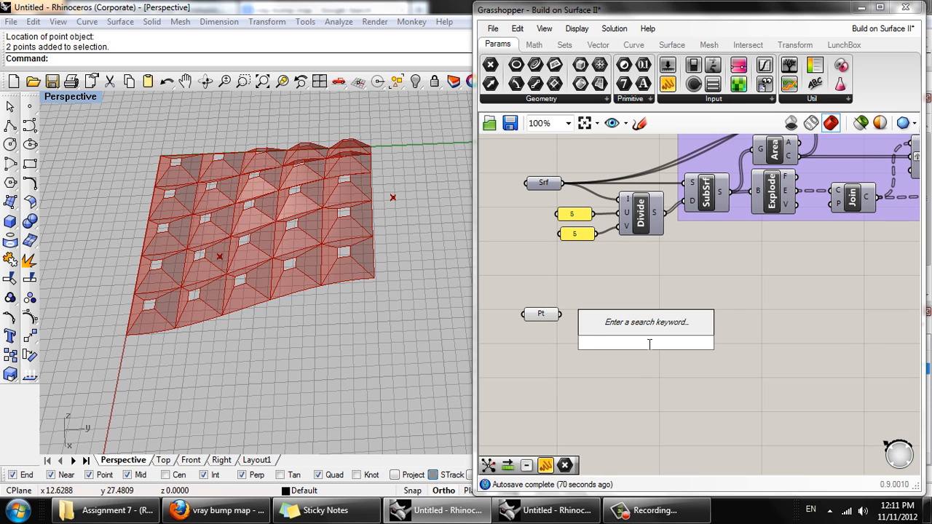
text(closet)
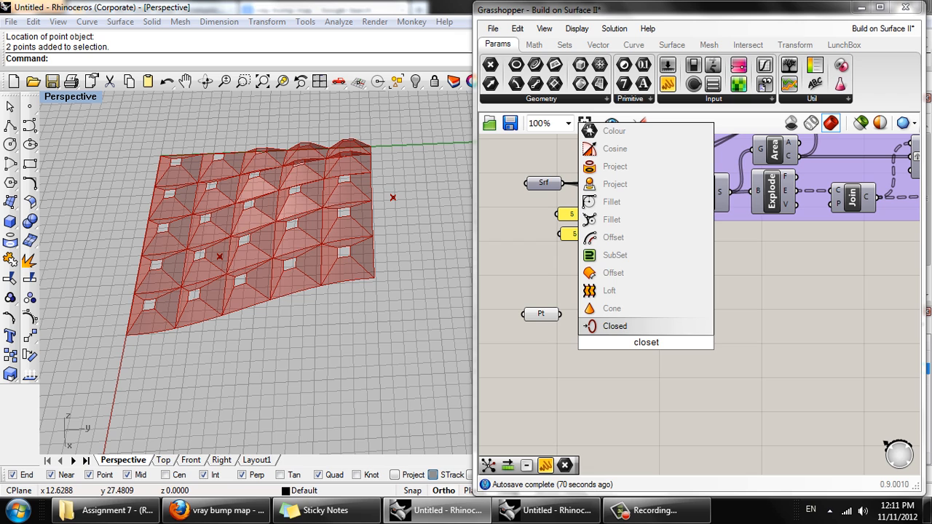
key(BackSpace)
text(st)
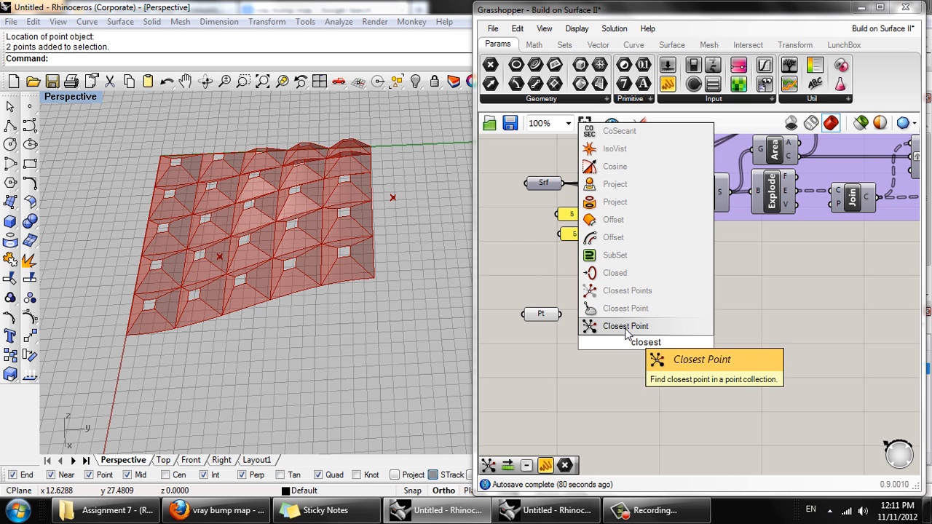
click(636, 330)
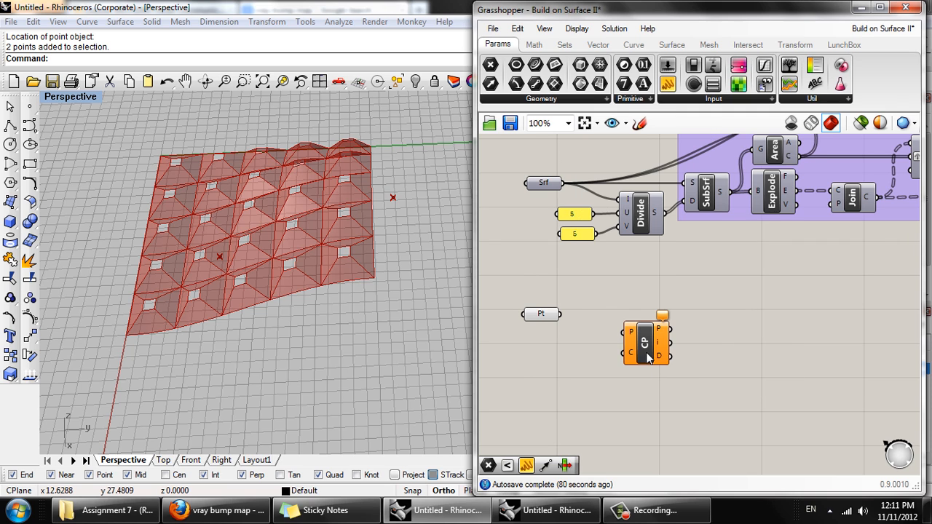
drag(646, 351, 656, 328)
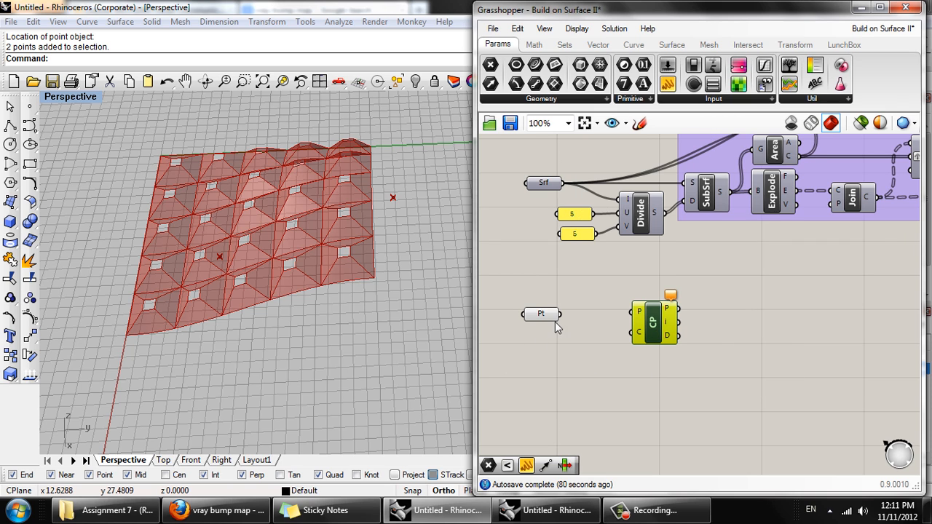
drag(590, 327, 627, 337)
- Delete the group around the panel components while keeping the components themselves
right_drag(592, 378, 601, 338)
scroll(605, 360, down, 2)
drag(610, 339, 693, 320)
click(803, 268)
key(Delete)
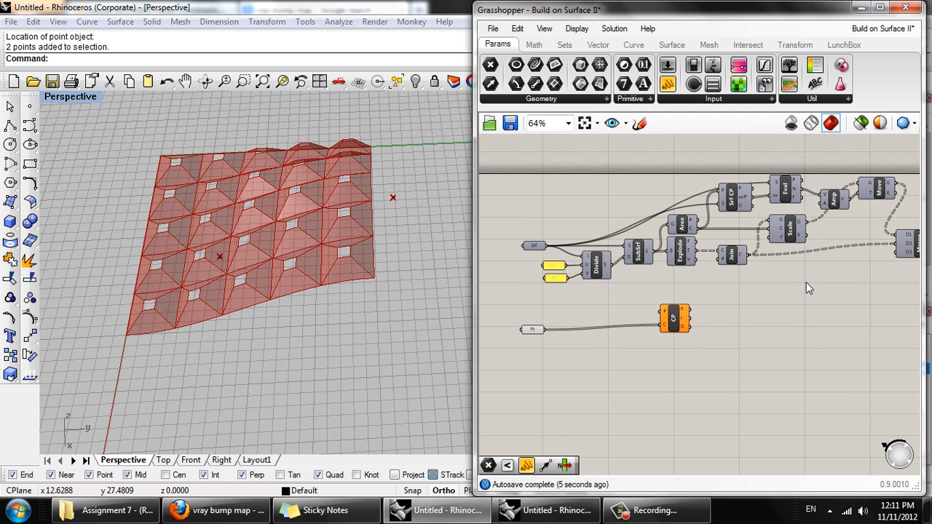
- Shift Closest Point slightly aside, turn on Area's preview, and connect Area's Centroid output to Closest Point's P input
right_drag(777, 339, 718, 316)
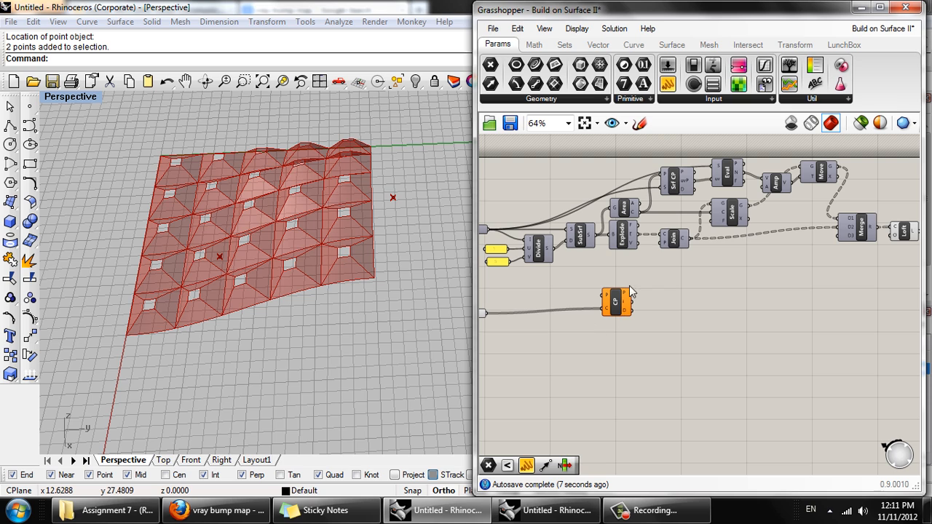
drag(618, 298, 640, 302)
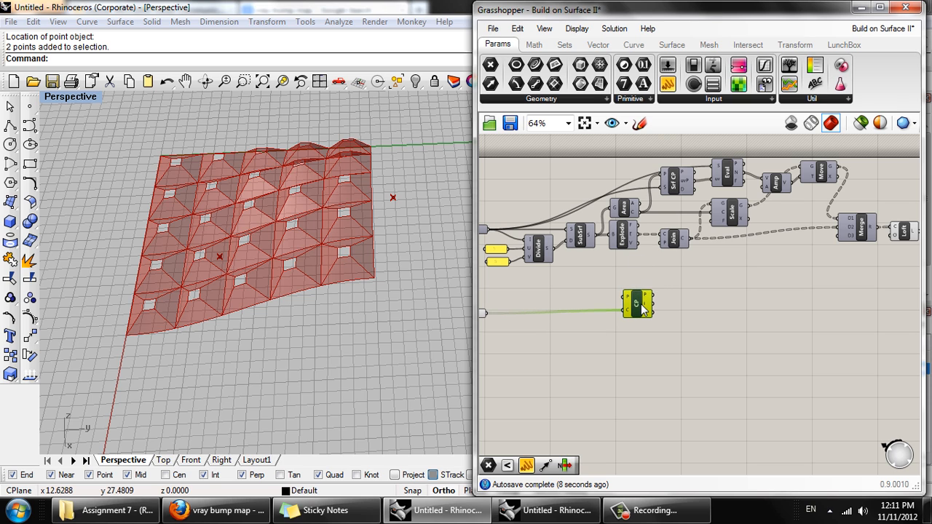
click(630, 214)
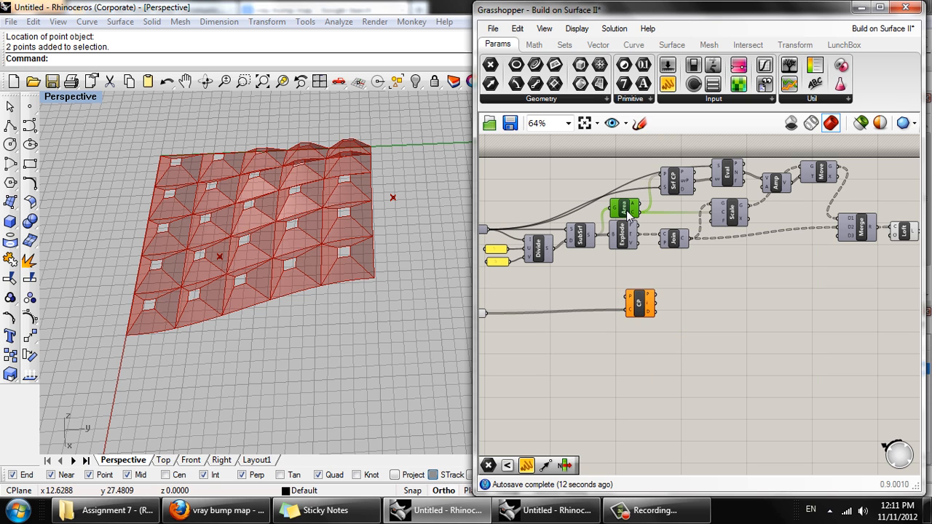
right_click(628, 212)
click(640, 238)
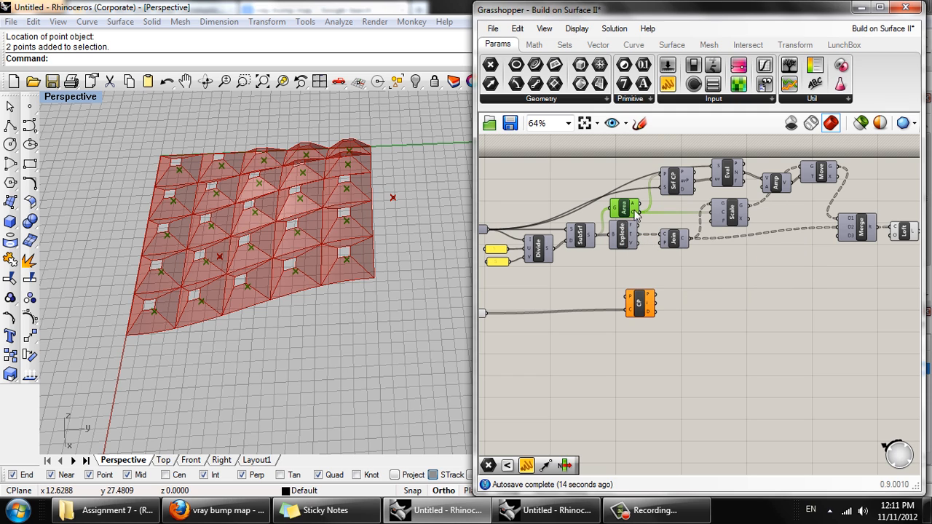
drag(637, 217, 627, 300)
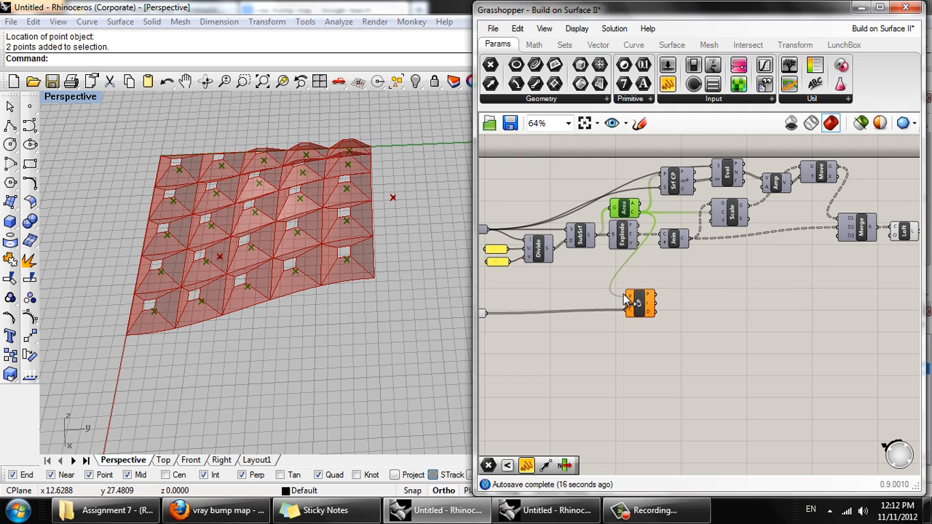
- Select the Point parameter to locate its points and inspect the Distance output of Closest Point
right_drag(584, 311, 664, 297)
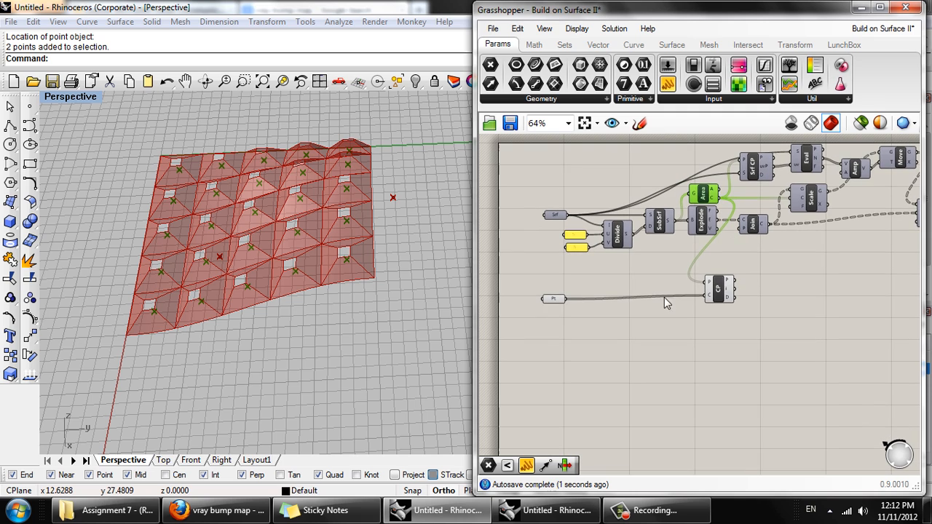
click(552, 300)
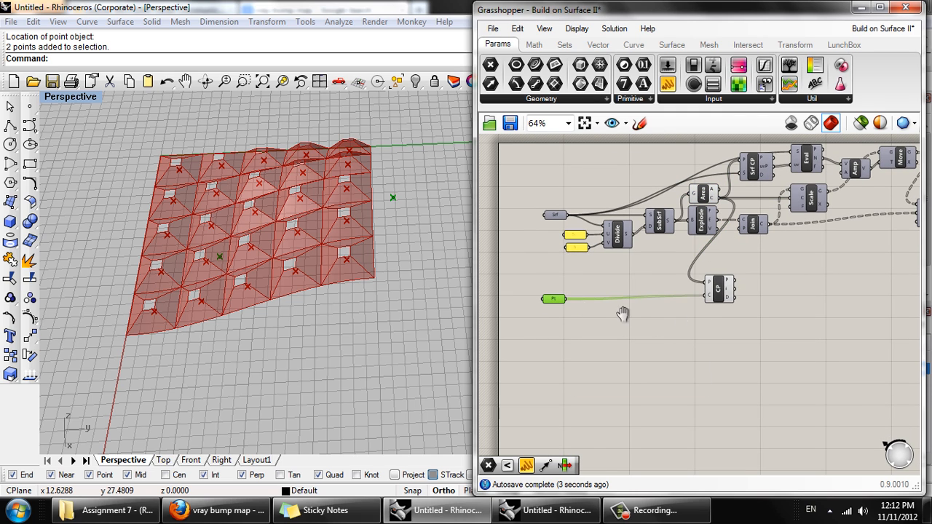
scroll(641, 308, up, 4)
scroll(661, 304, up, 1)
mouse_move(716, 303)
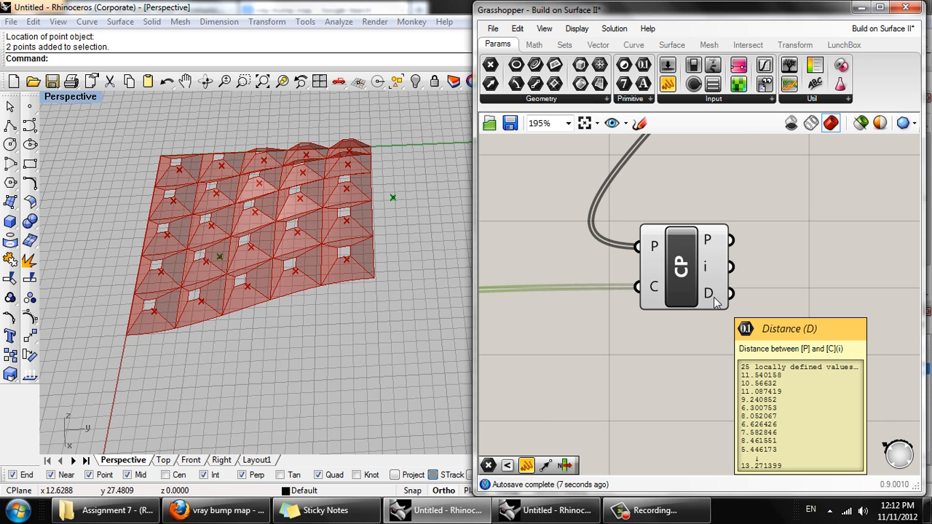
- Turn off the preview of the Area component so the panel centroids are hidden in the viewport
scroll(715, 303, down, 3)
right_drag(402, 320, 328, 315)
right_click(658, 169)
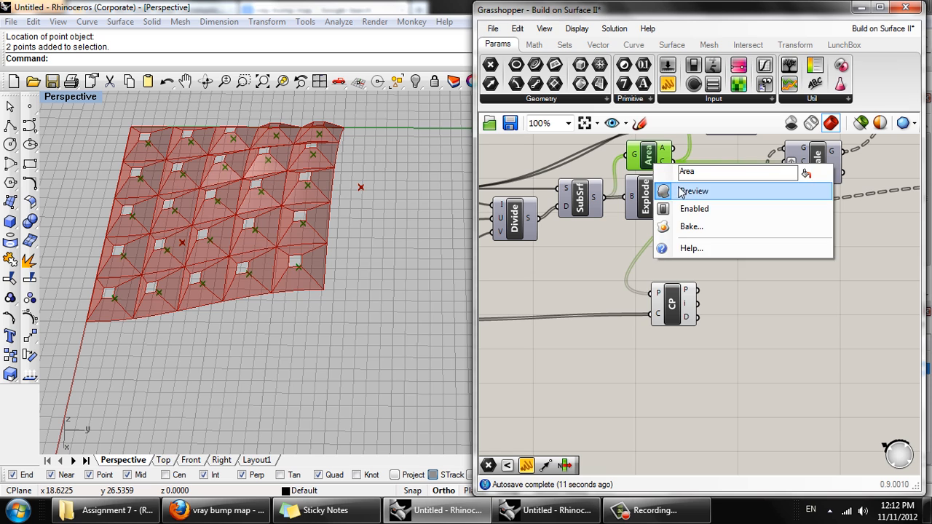
click(681, 190)
- Attach a Panel to Closest Point's Distance output, enlarge it to read the listed distances, and delete the panel
right_drag(747, 286, 609, 262)
scroll(640, 278, down, 2)
click(560, 284)
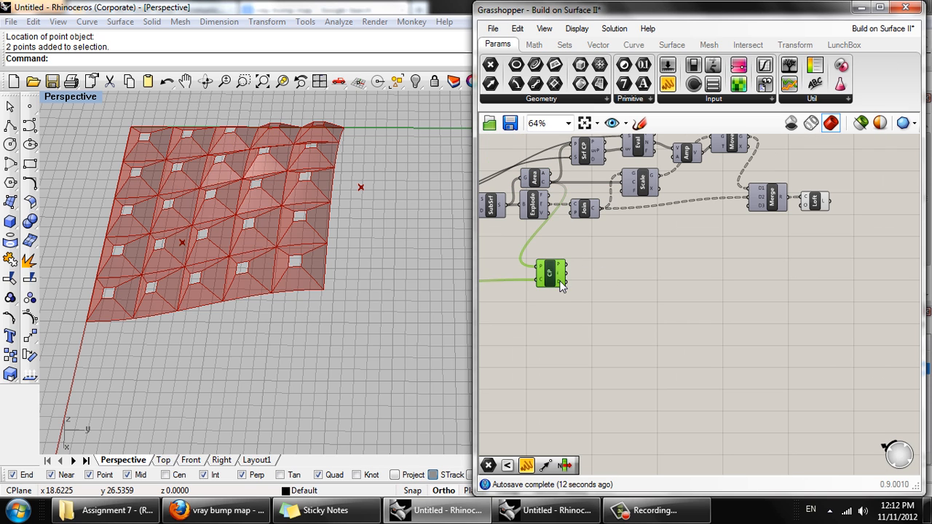
scroll(561, 286, up, 2)
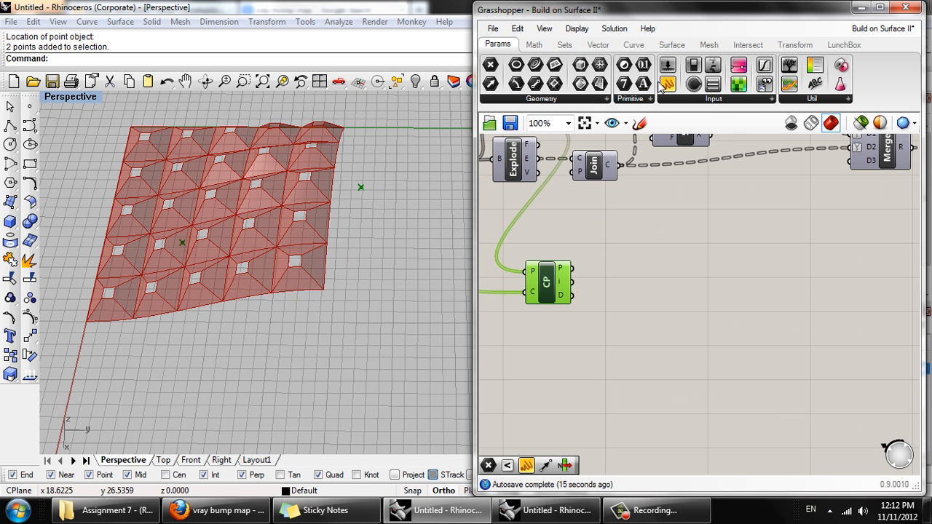
drag(662, 209, 631, 267)
drag(697, 292, 714, 480)
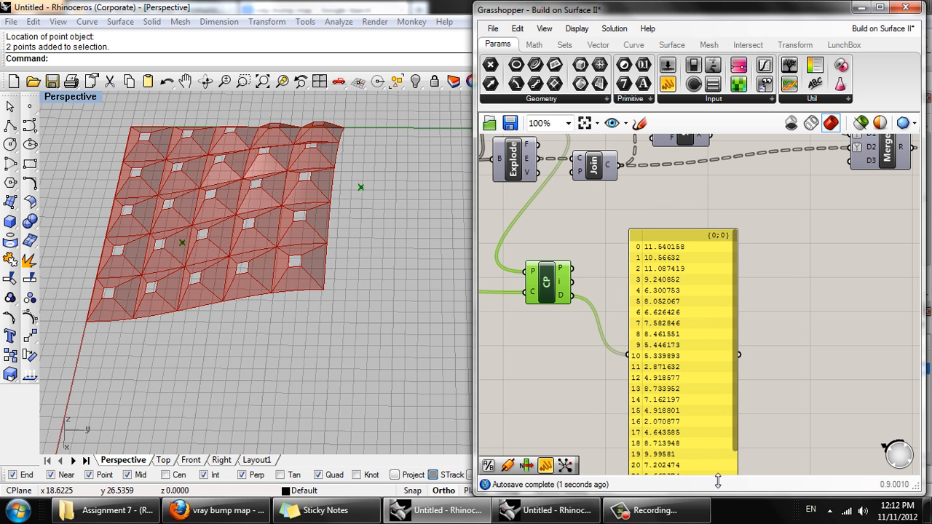
drag(713, 348, 742, 287)
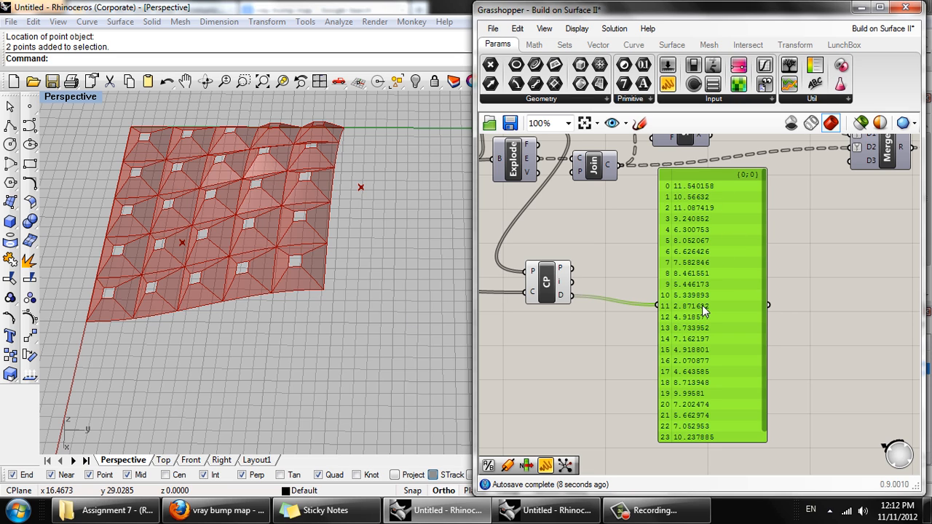
key(Delete)
- Move the Closest Point component slightly away from the panel components on the canvas
right_drag(272, 267, 365, 204)
scroll(311, 269, down, 2)
scroll(292, 274, up, 4)
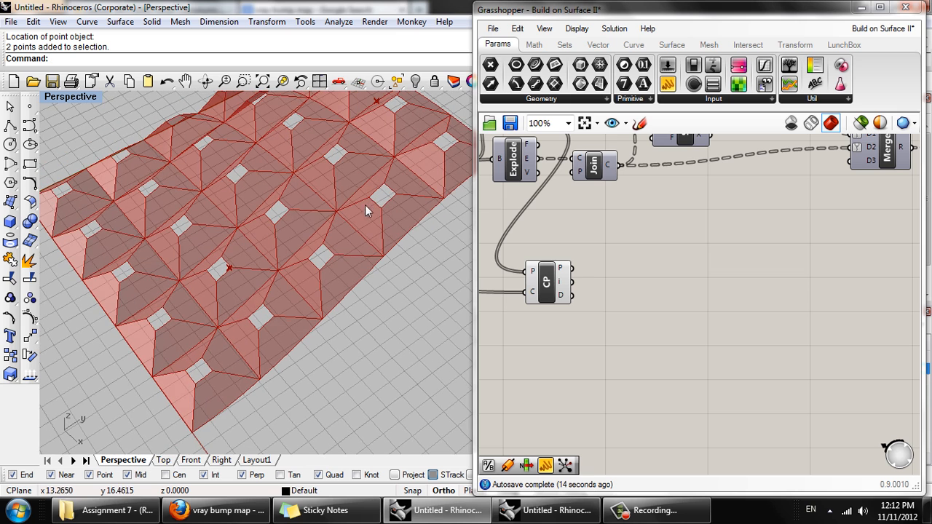
right_drag(575, 301, 564, 340)
drag(535, 321, 561, 321)
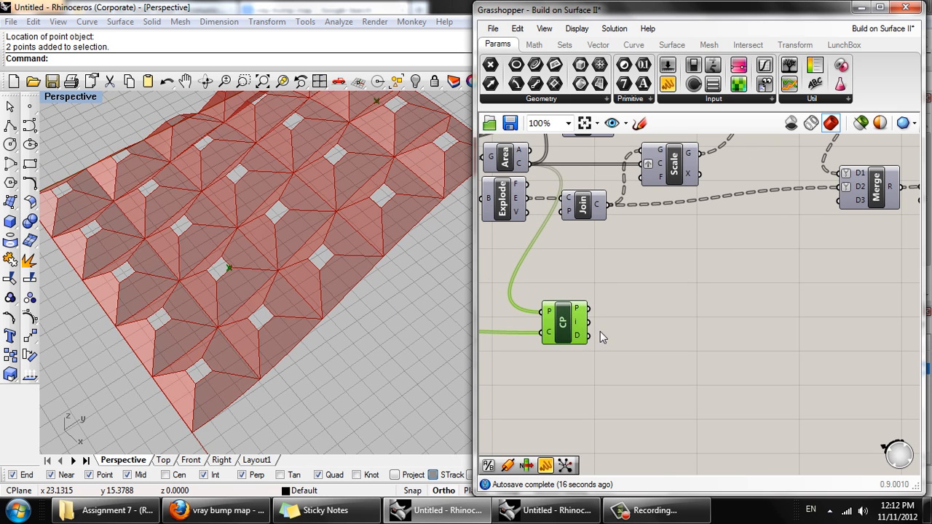
right_drag(662, 333, 603, 315)
double_click(603, 314)
click(715, 292)
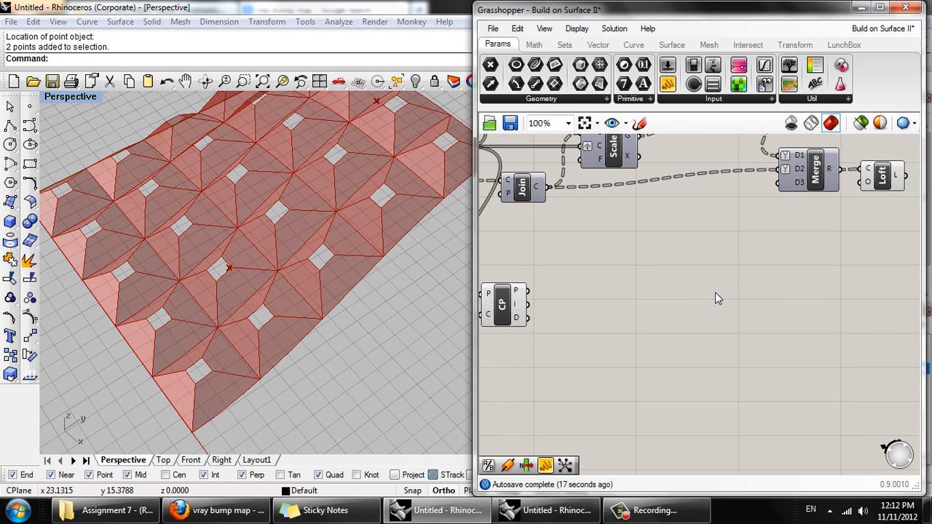
- Set the Scale component's Factor input to 0.5 and inspect the panel openings in the Perspective viewport
right_drag(715, 292, 686, 366)
scroll(687, 364, down, 2)
scroll(647, 290, up, 2)
right_drag(618, 289, 652, 264)
mouse_move(628, 248)
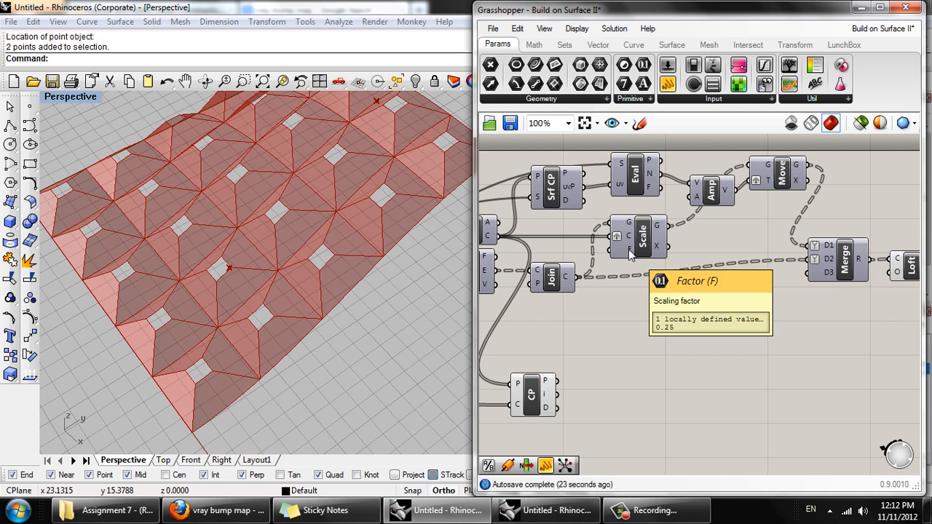
right_click(628, 249)
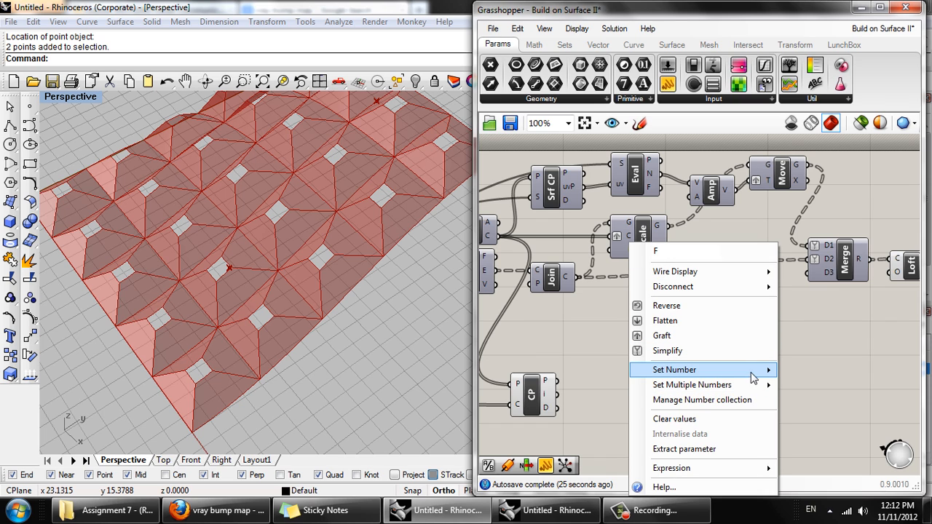
mouse_move(765, 371)
click(561, 320)
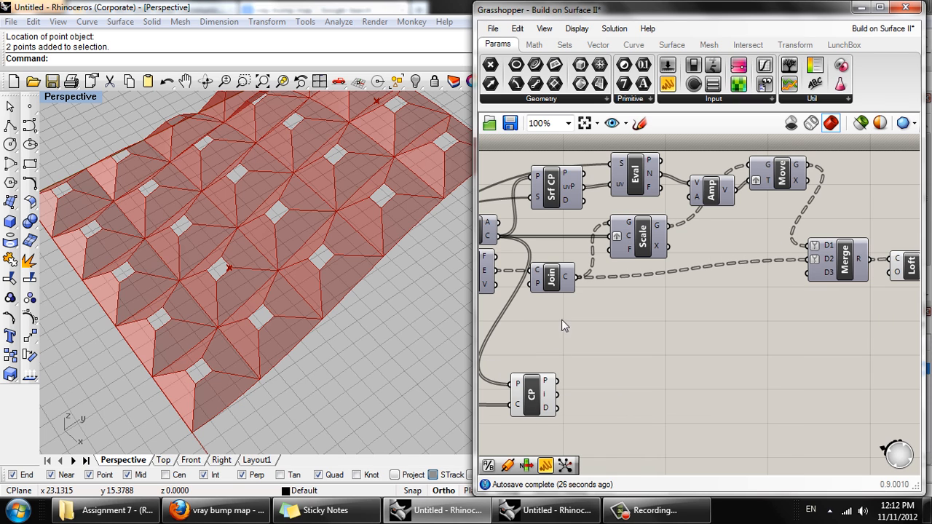
right_click(627, 251)
mouse_move(769, 373)
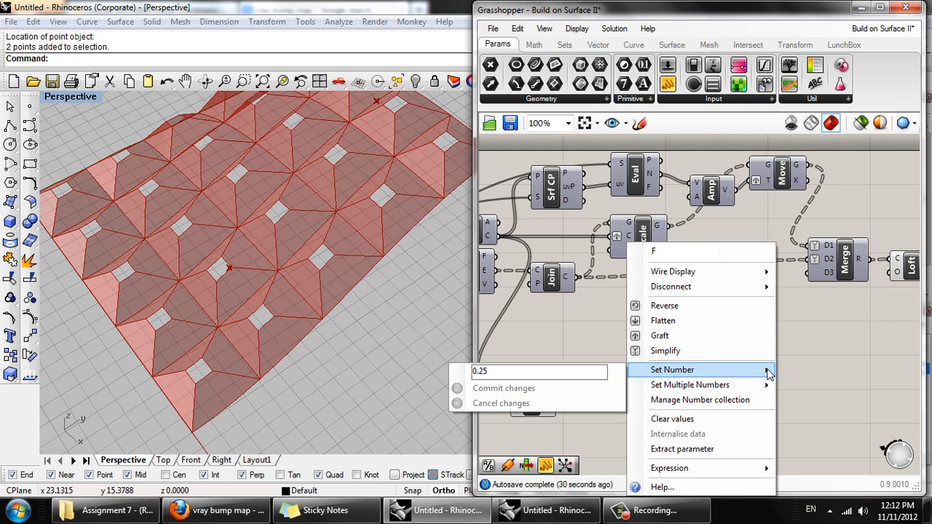
click(488, 370)
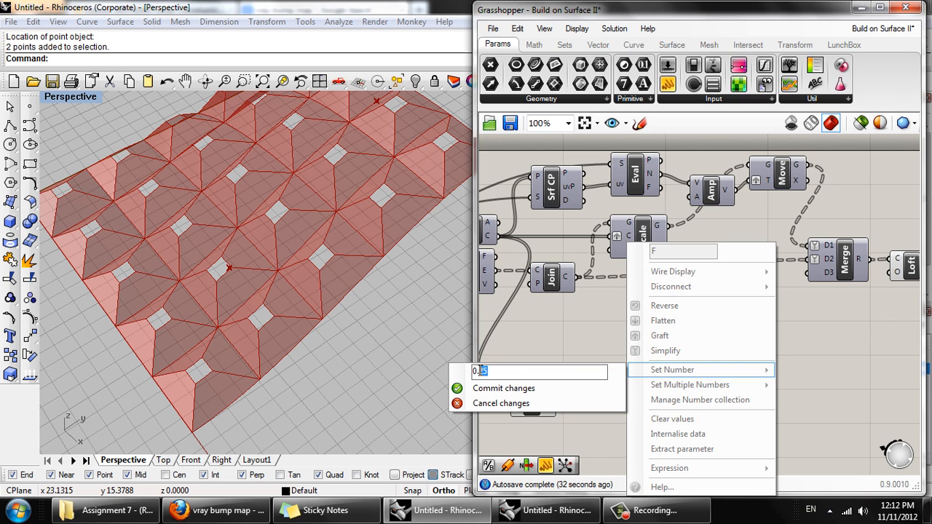
text(5)
click(487, 390)
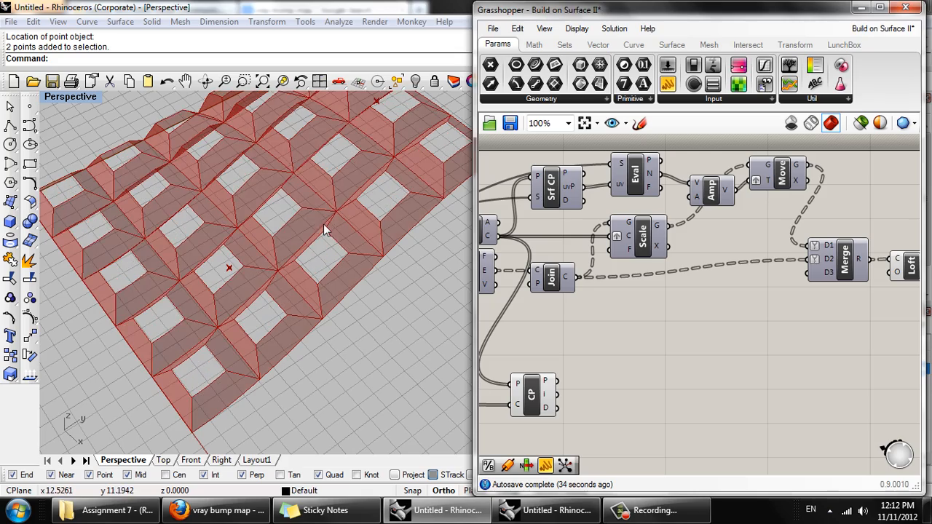
right_drag(353, 222, 346, 289)
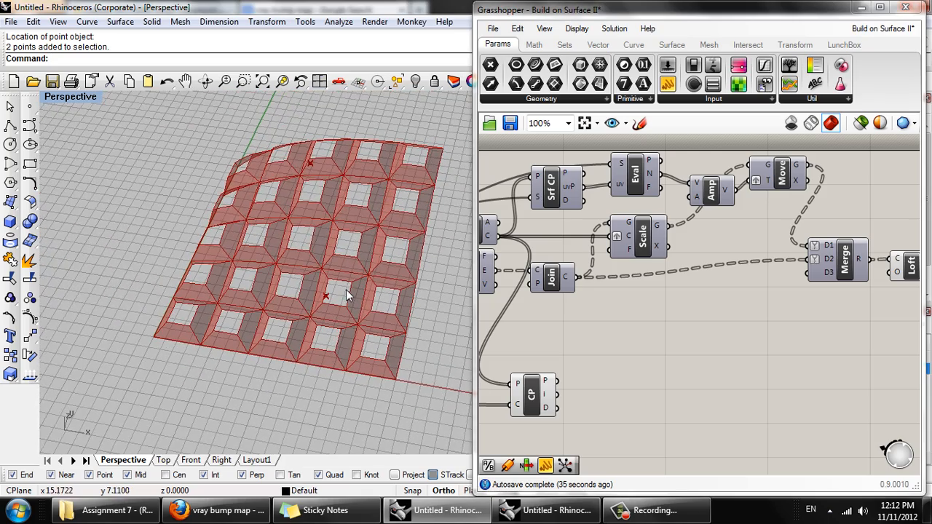
right_drag(312, 255, 216, 344)
scroll(358, 264, up, 4)
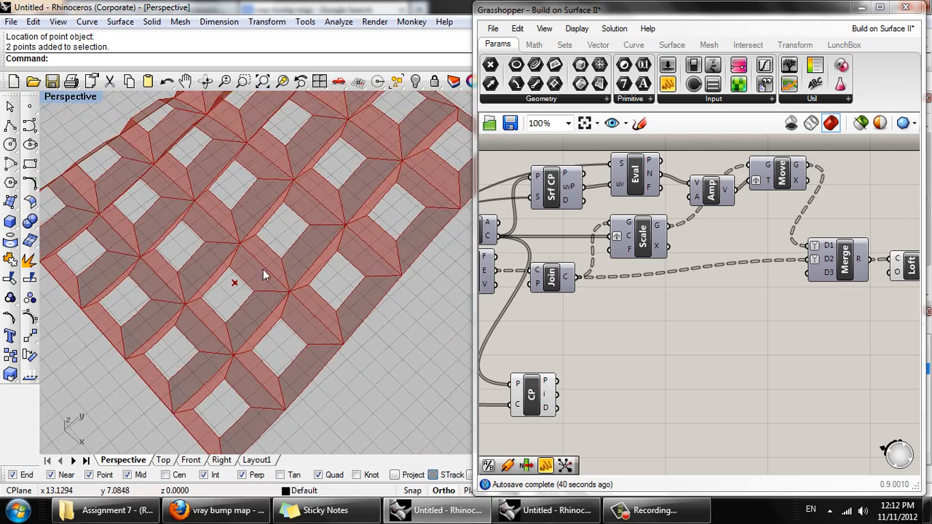
scroll(263, 271, down, 3)
right_drag(401, 290, 405, 324)
- Add a Remap Numbers component beside Closest Point and connect the Distance output to its V input
right_drag(677, 327, 659, 299)
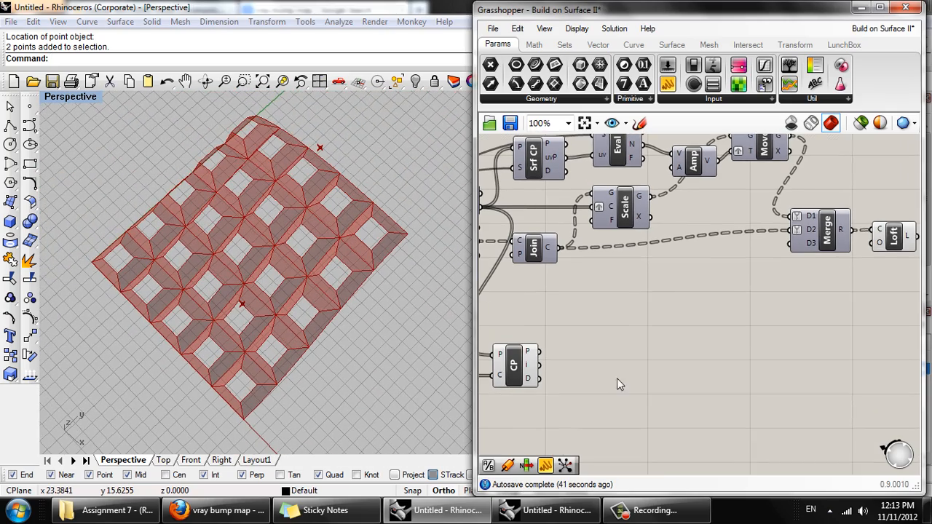
right_drag(653, 338, 752, 264)
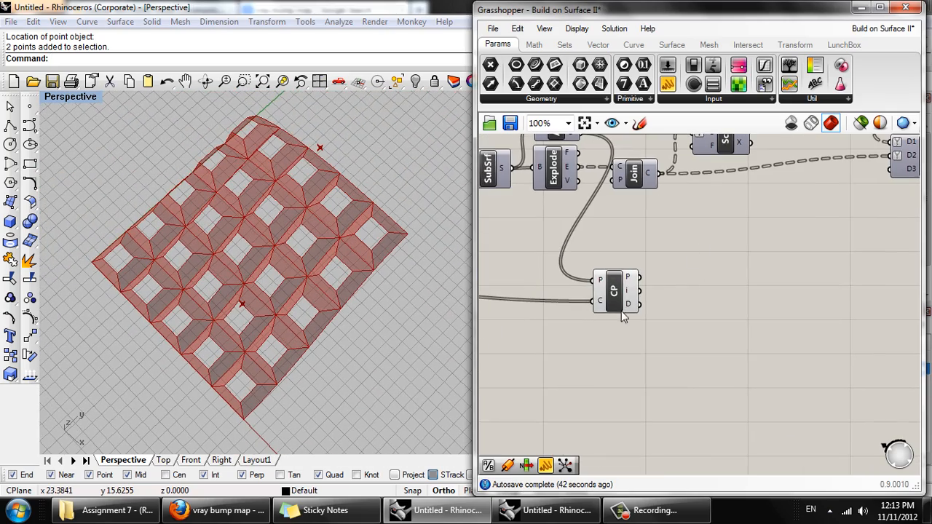
double_click(779, 277)
text(rem)
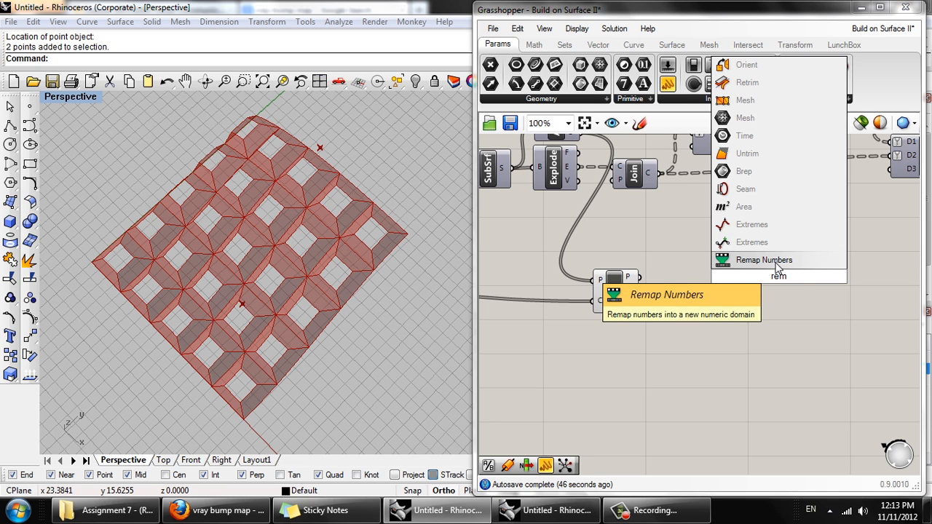
click(776, 261)
drag(774, 289, 730, 314)
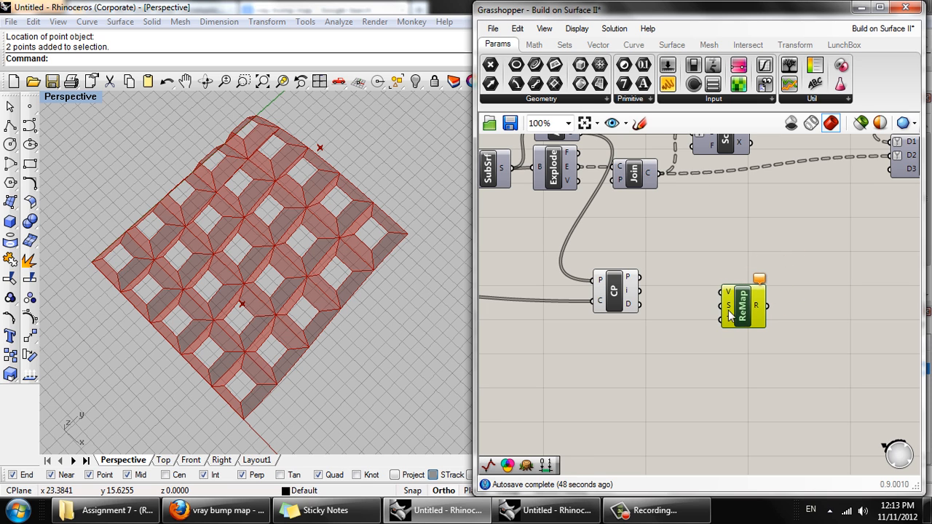
drag(645, 311, 798, 328)
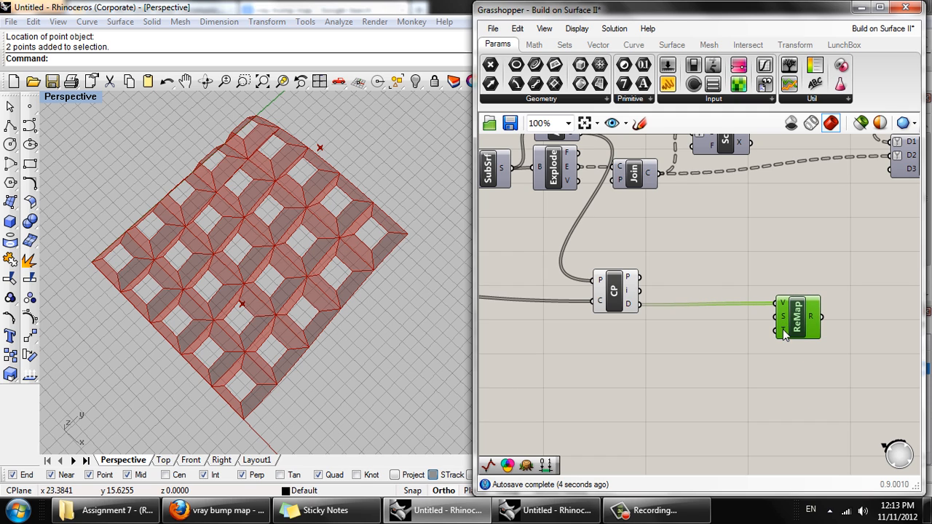
- Add a Domain component between Closest Point and Remap Numbers, just below their connecting wire
right_drag(661, 328, 638, 320)
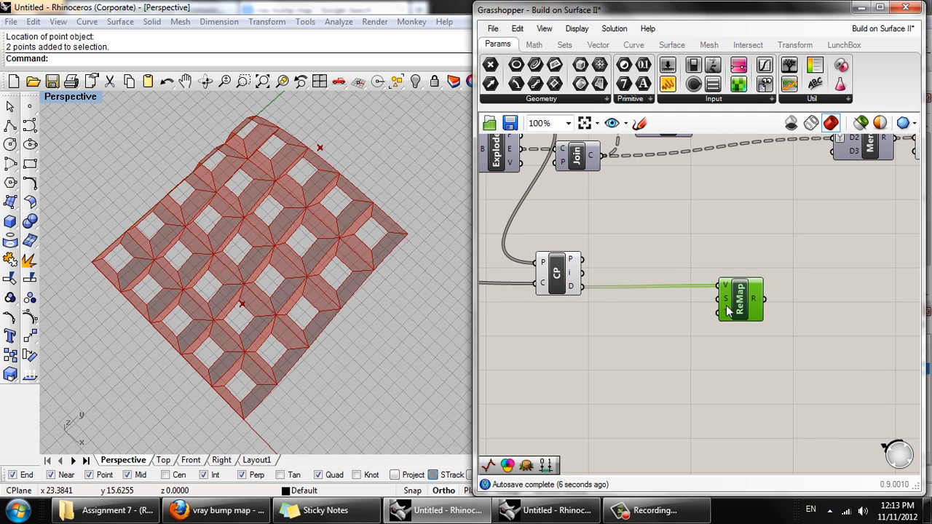
scroll(729, 313, up, 1)
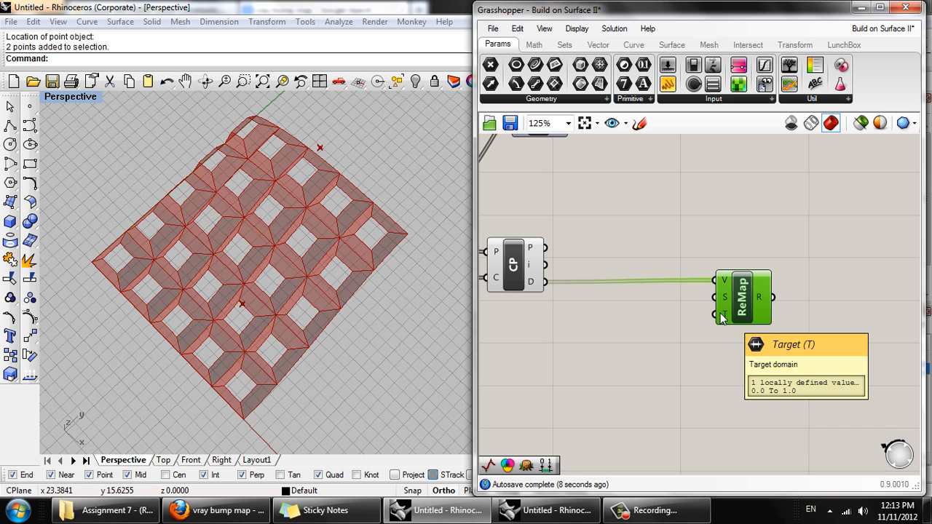
double_click(635, 295)
text(dom)
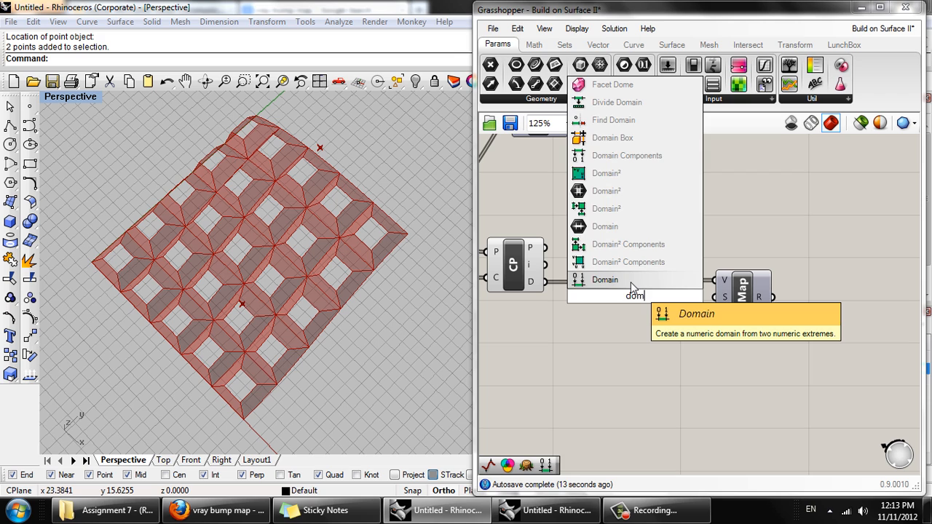
click(631, 282)
drag(642, 325, 643, 331)
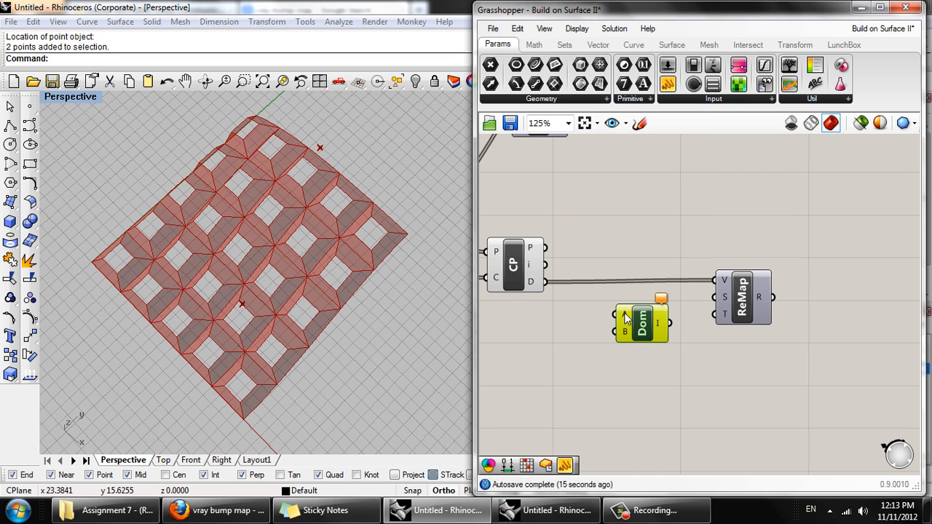
- Set the Domain's A input to 0.1 and B to 0.5, and connect its output to Remap Numbers' Target input
right_click(624, 316)
mouse_move(675, 362)
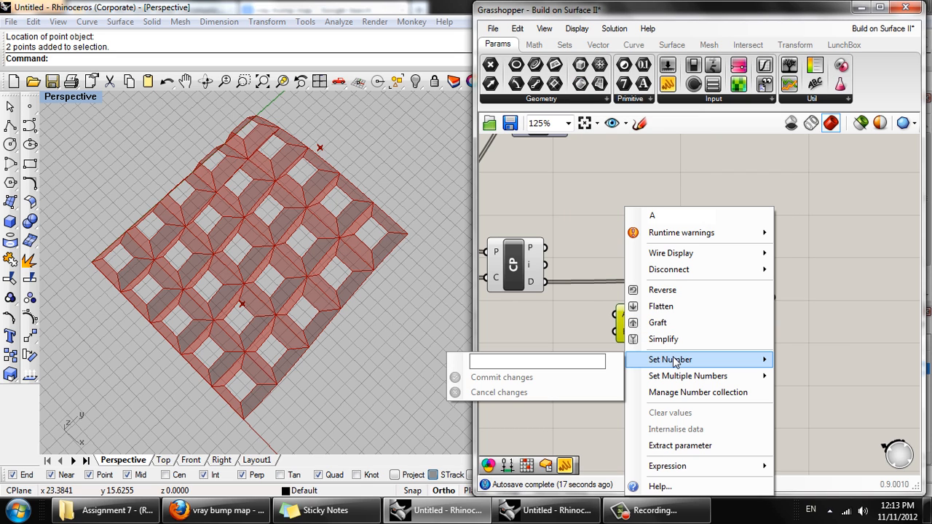
click(601, 359)
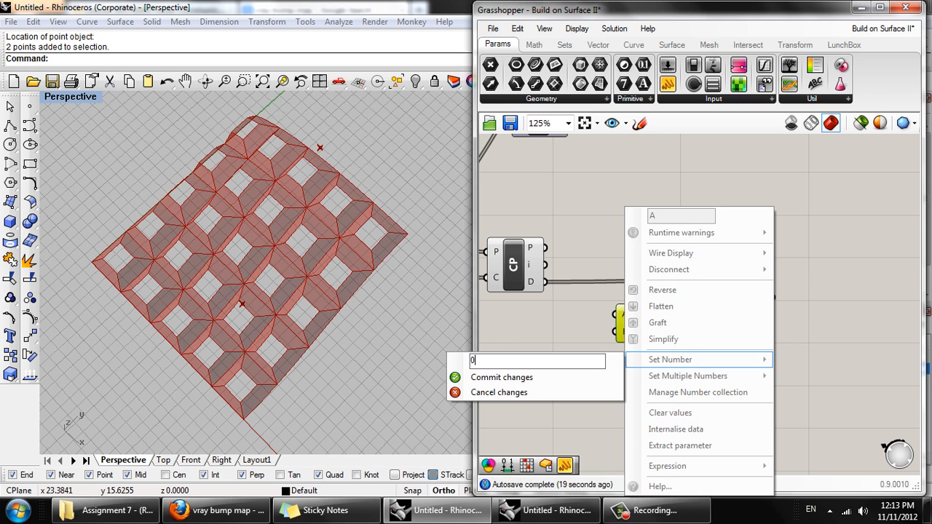
text(0.1)
click(598, 376)
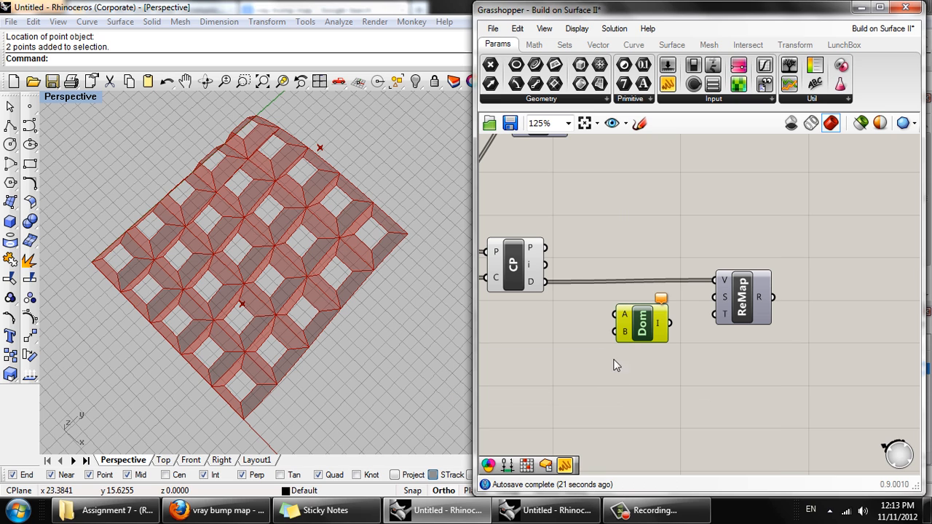
right_click(625, 334)
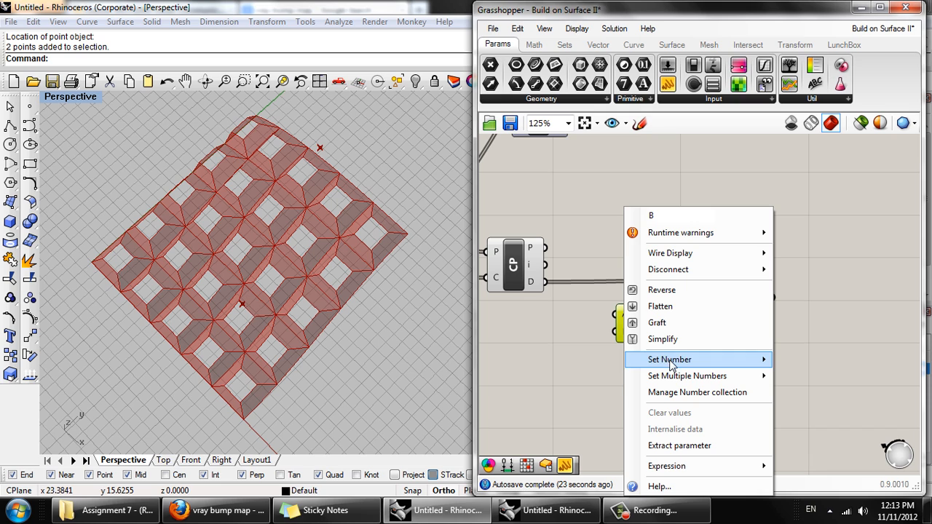
mouse_move(667, 362)
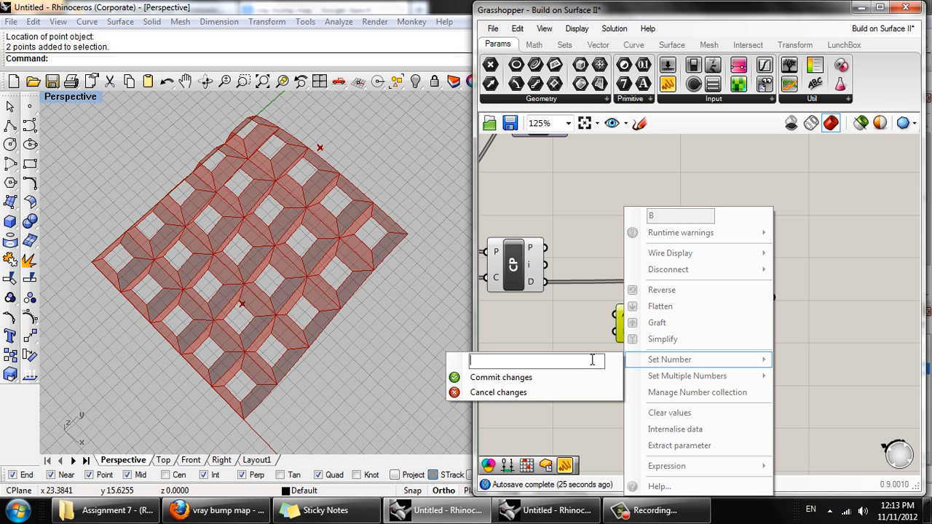
text(0.5)
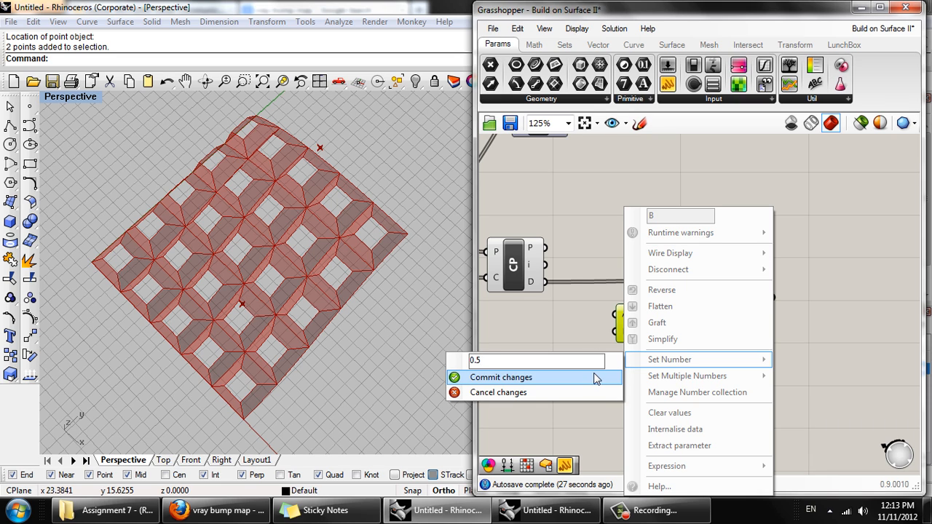
click(594, 377)
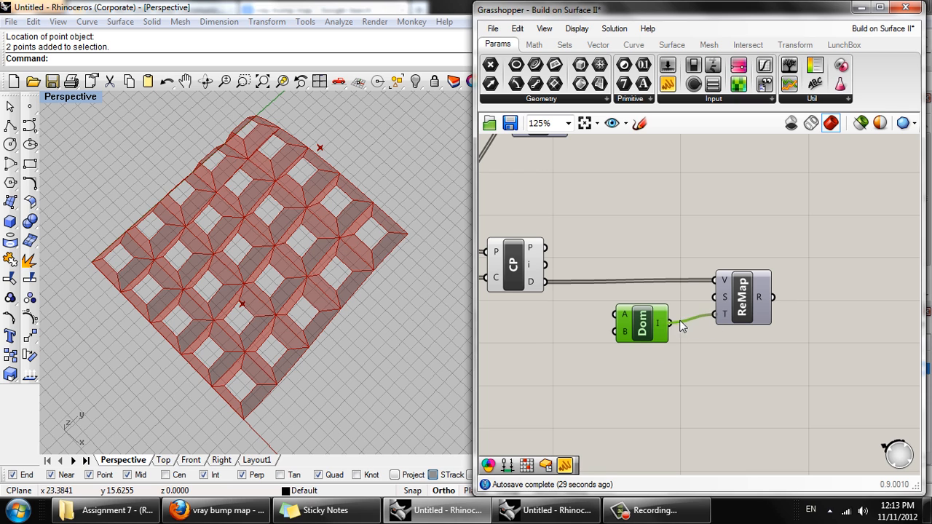
drag(654, 329, 671, 325)
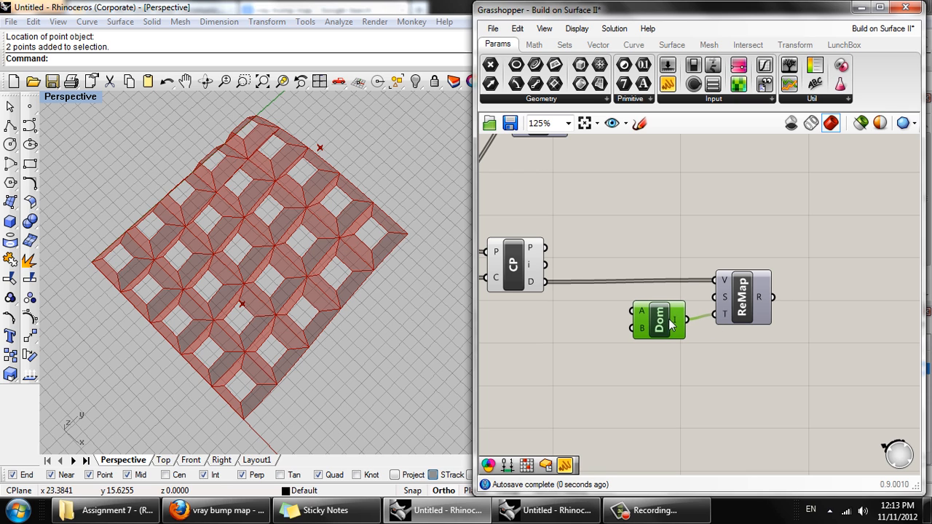
- Add a second Domain component and place it directly above the first one, beside Remap Numbers
double_click(669, 206)
text(dom)
click(658, 190)
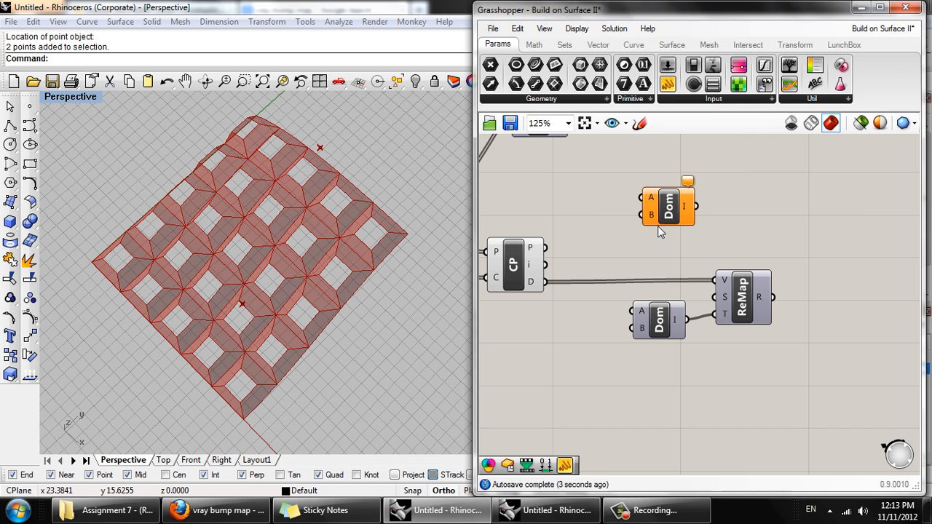
drag(665, 210, 668, 276)
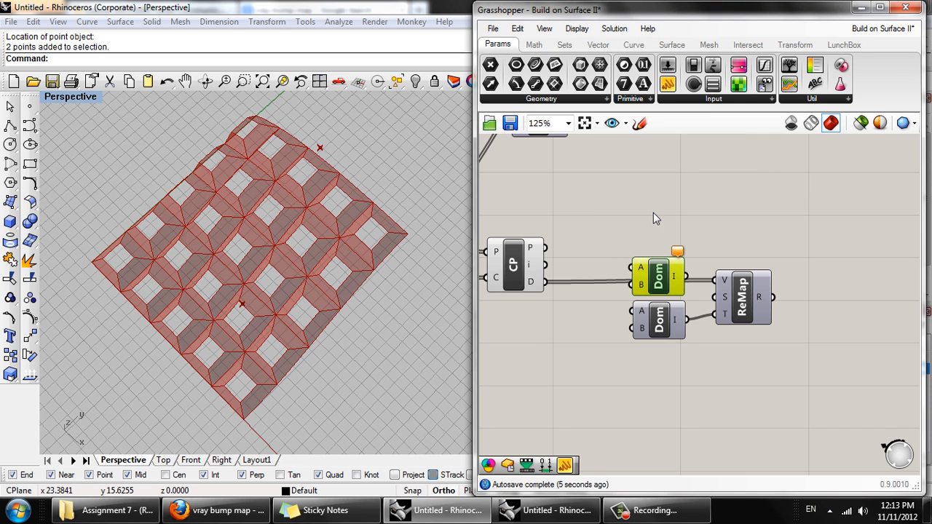
- Add a List Length component above the Domain components, beside Closest Point
double_click(654, 213)
text(le)
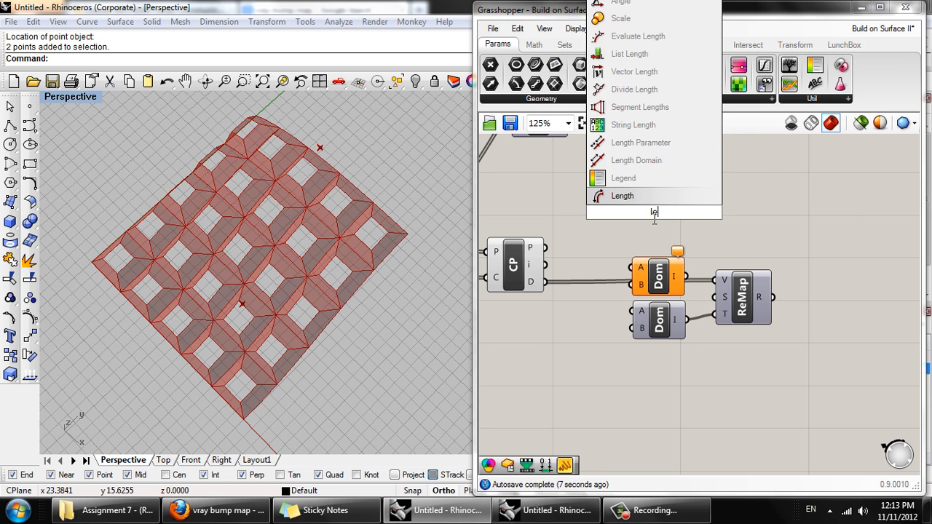
text(ng)
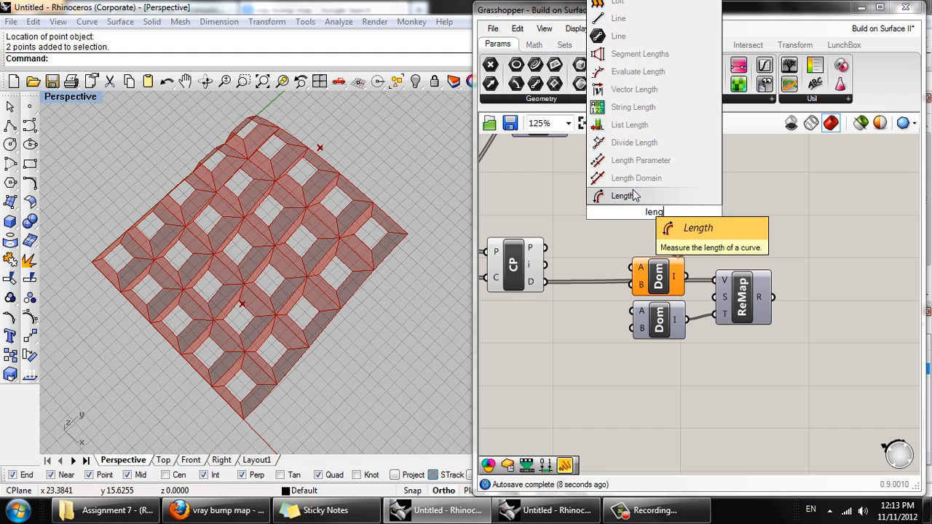
click(646, 128)
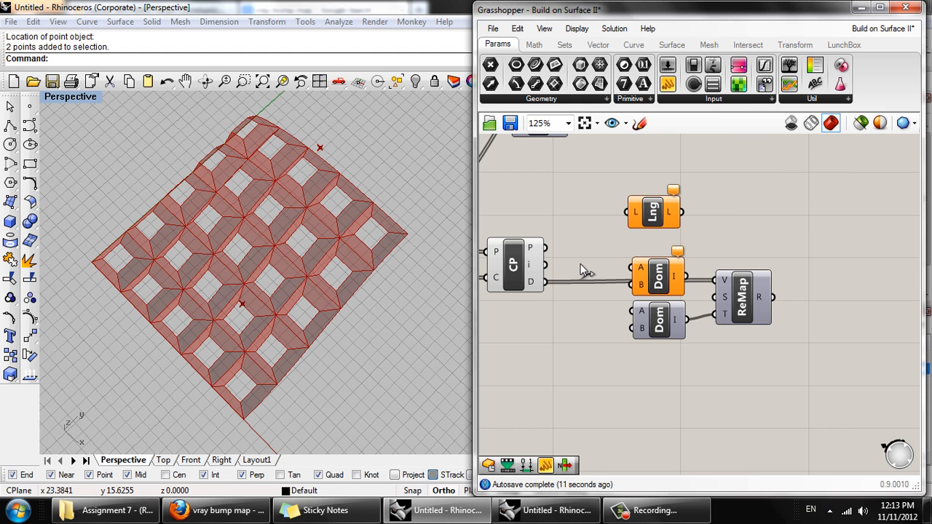
drag(581, 265, 628, 211)
drag(653, 211, 613, 212)
- Move both Domain components and Remap Numbers together farther from Closest Point to make room for more components
right_drag(652, 246, 579, 226)
drag(737, 327, 585, 250)
drag(599, 261, 683, 264)
- Connect Closest Point's Distance output to List Length's input and place List Length just above the Distance wire
click(608, 220)
right_drag(605, 219, 718, 198)
click(664, 185)
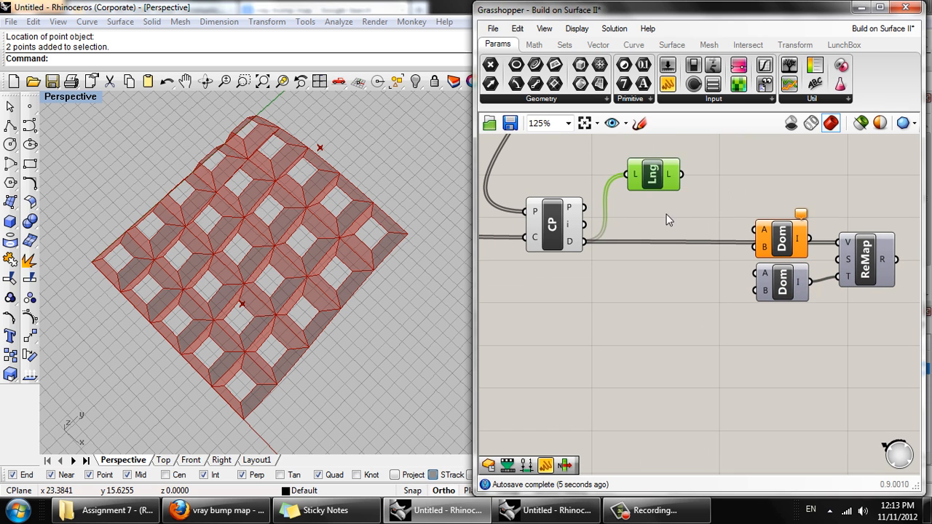
drag(666, 219, 667, 208)
double_click(726, 184)
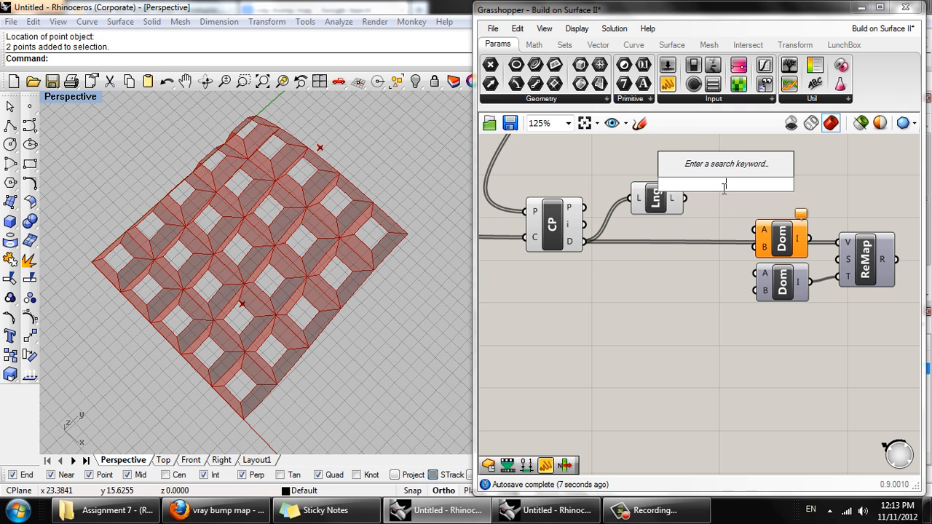
text(item)
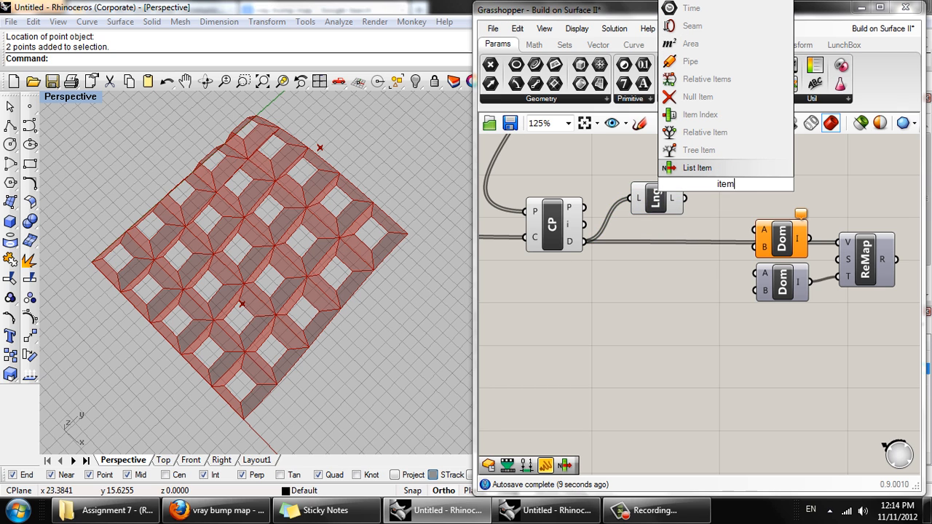
click(726, 170)
drag(714, 185, 664, 264)
- Add a Sort List component below Closest Point and delete the unconnected List Item component
double_click(604, 299)
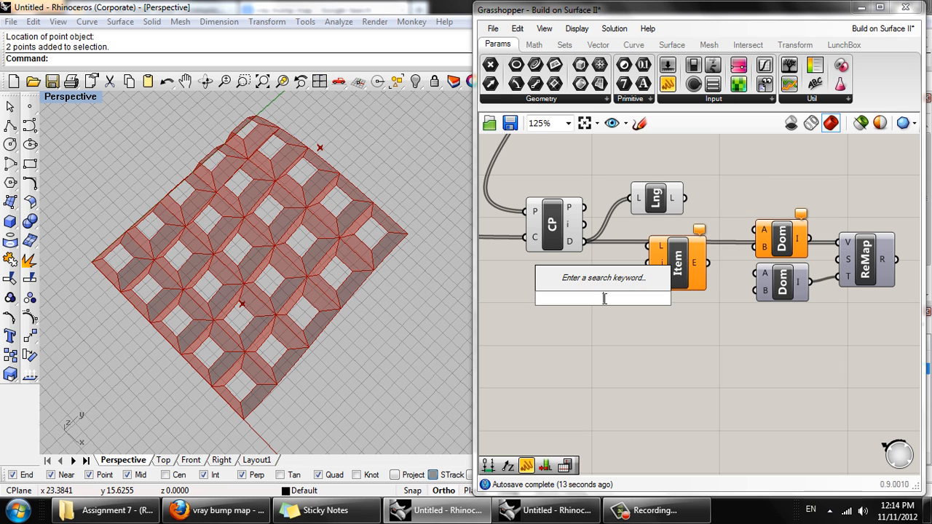
text(sort)
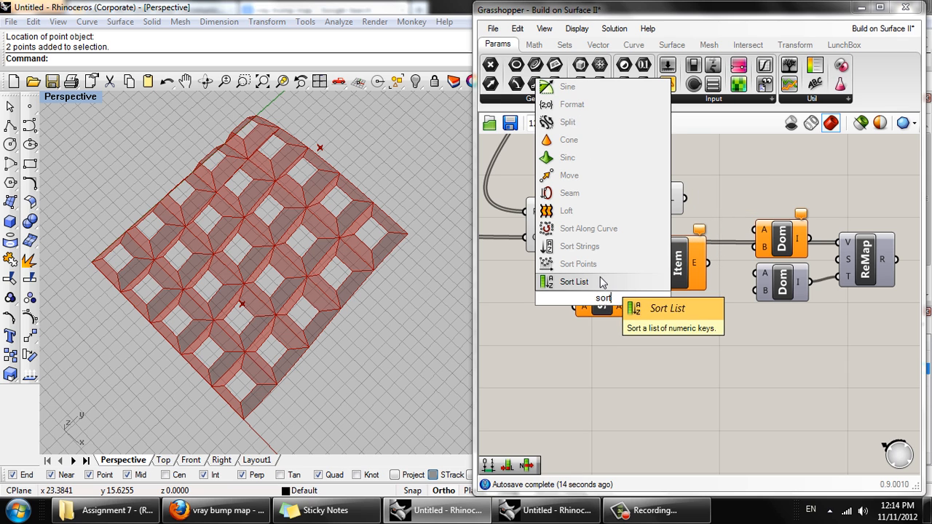
click(573, 282)
click(671, 275)
key(Delete)
- Place Sort List below the Distance wire and connect Closest Point's Distance output to its K input
drag(602, 299, 651, 281)
drag(585, 243, 624, 274)
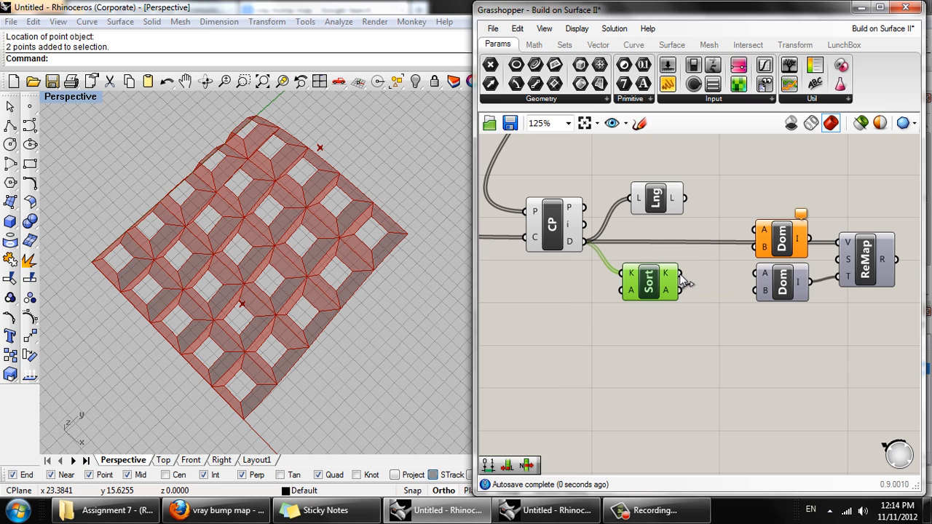
mouse_move(665, 276)
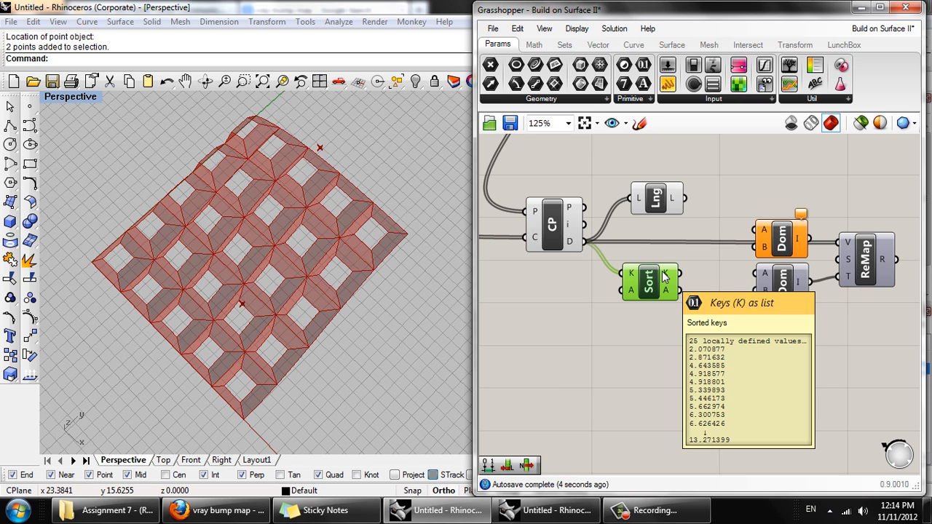
- Add a List Item component fed by Sort List's K output, and shift both Domains and Remap Numbers farther away from it
right_drag(676, 303, 620, 308)
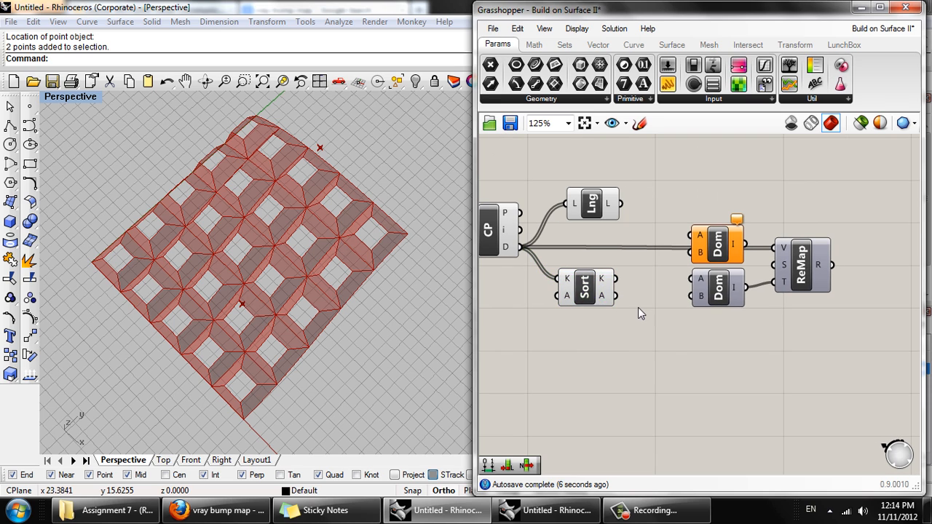
double_click(638, 307)
text(item)
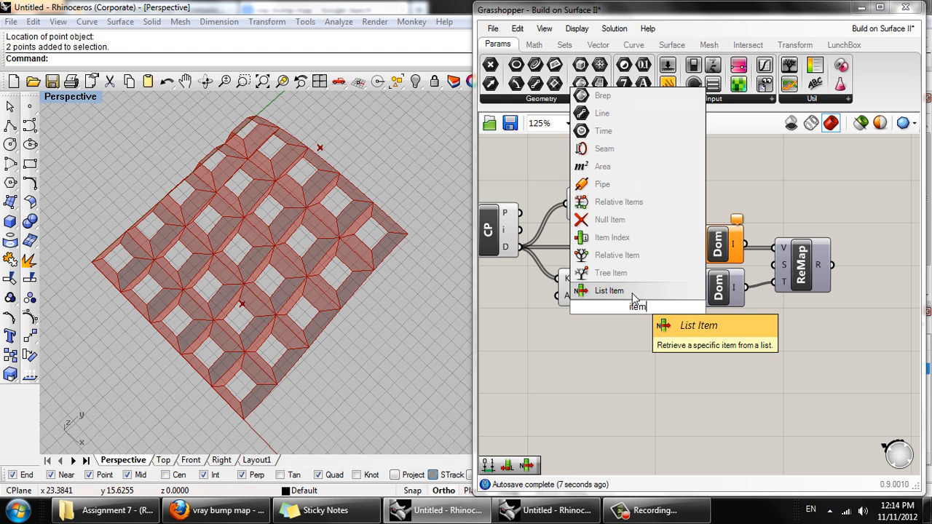
click(609, 291)
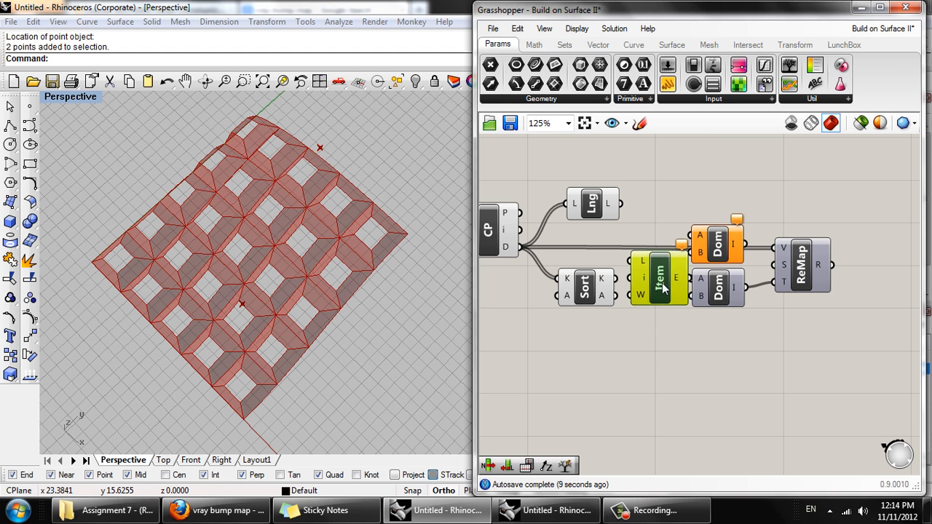
drag(615, 281, 591, 267)
drag(837, 308, 714, 240)
drag(714, 240, 819, 233)
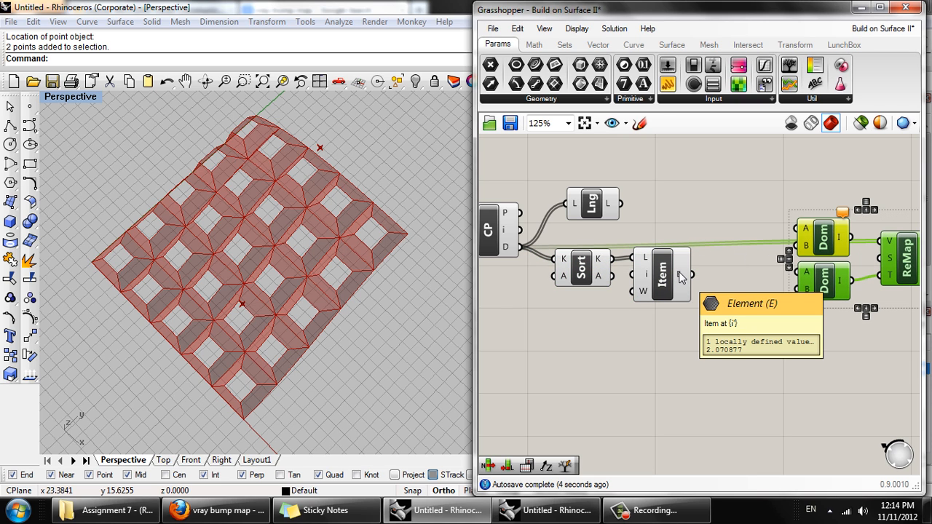
- Duplicate the List Item component, with the copy below the original, and connect List Length's output to the copy's i input
right_drag(673, 285, 661, 290)
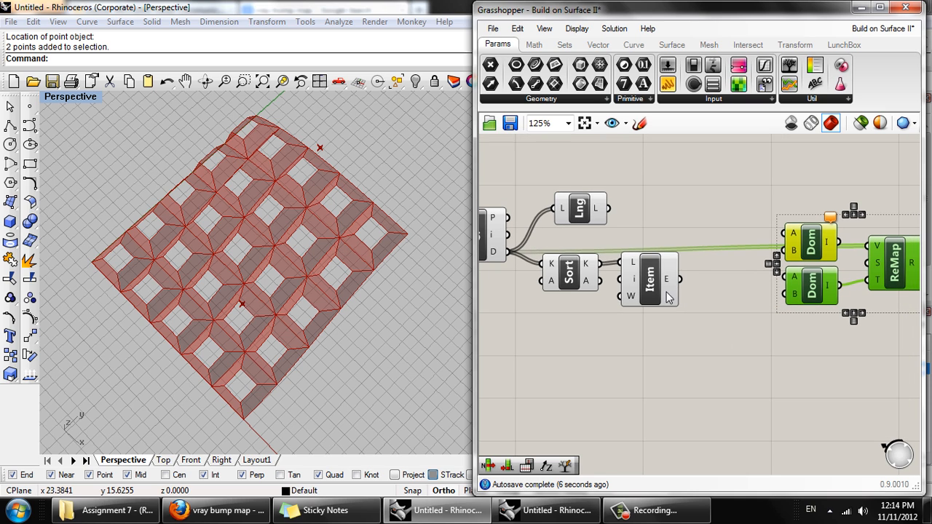
drag(662, 290, 673, 332)
key(ctrl+c)
key(ctrl+v)
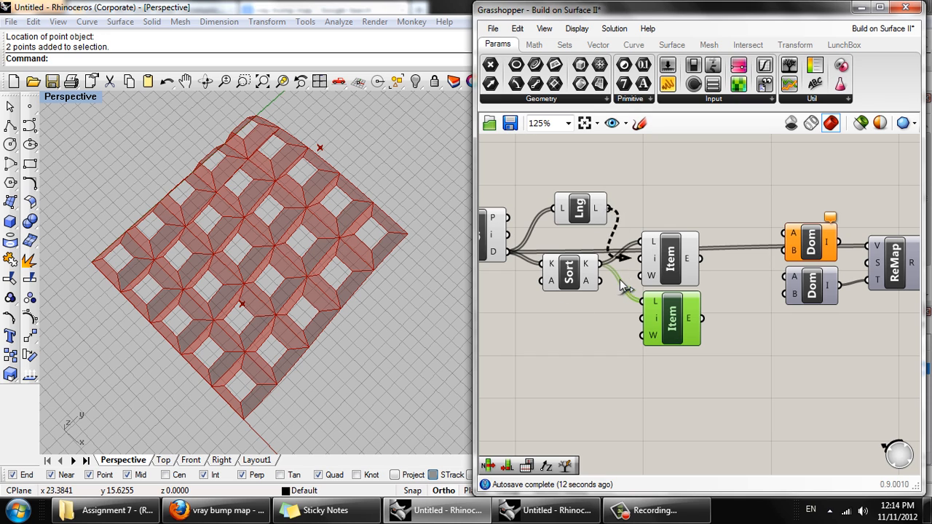
mouse_move(601, 211)
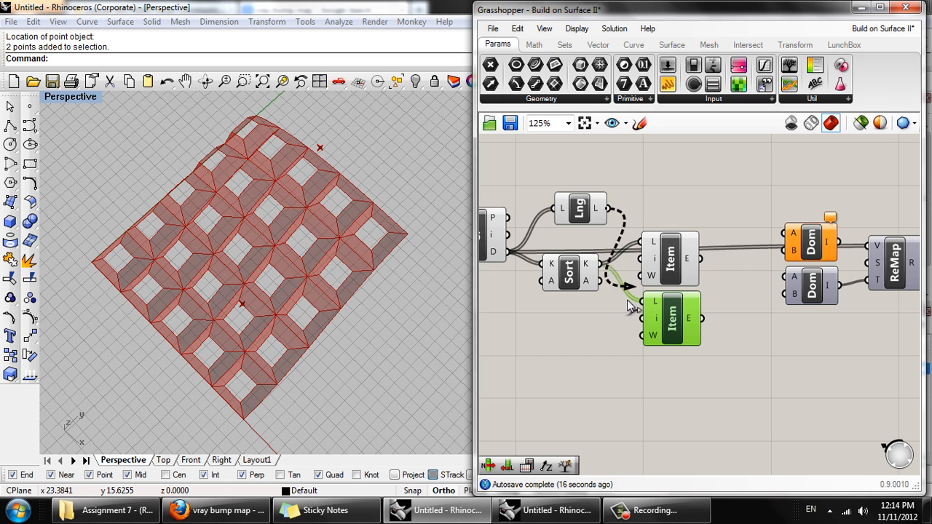
drag(627, 299, 641, 318)
- Set the expression "i - 1" on the lower List Item's i input
mouse_move(654, 323)
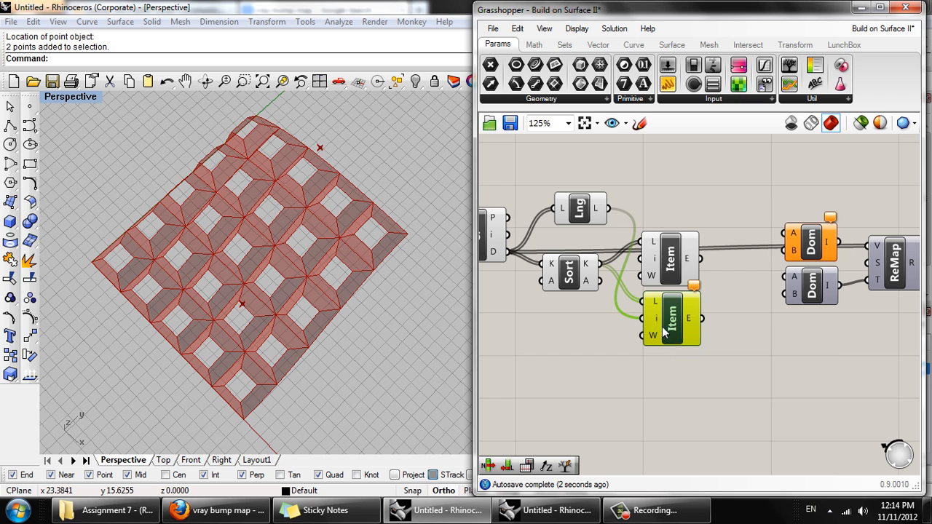
right_click(663, 329)
mouse_move(697, 469)
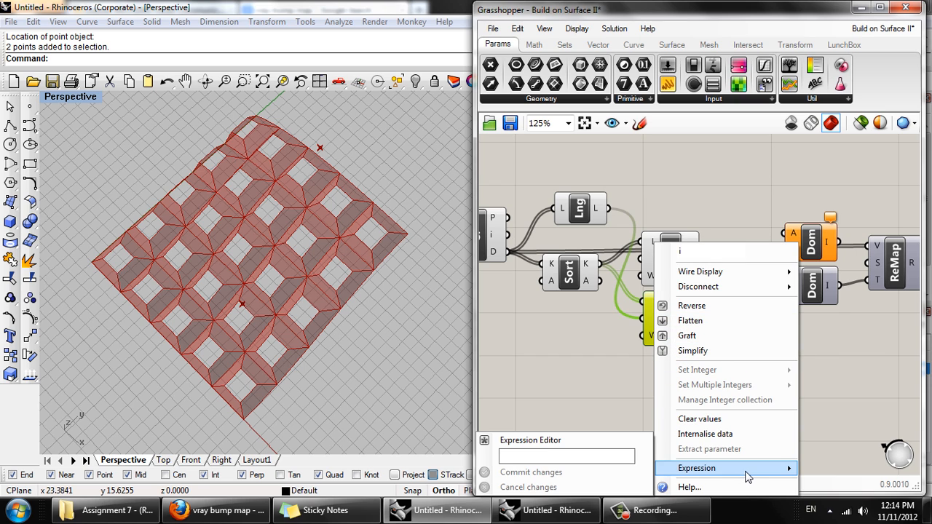
click(615, 455)
right_click(654, 317)
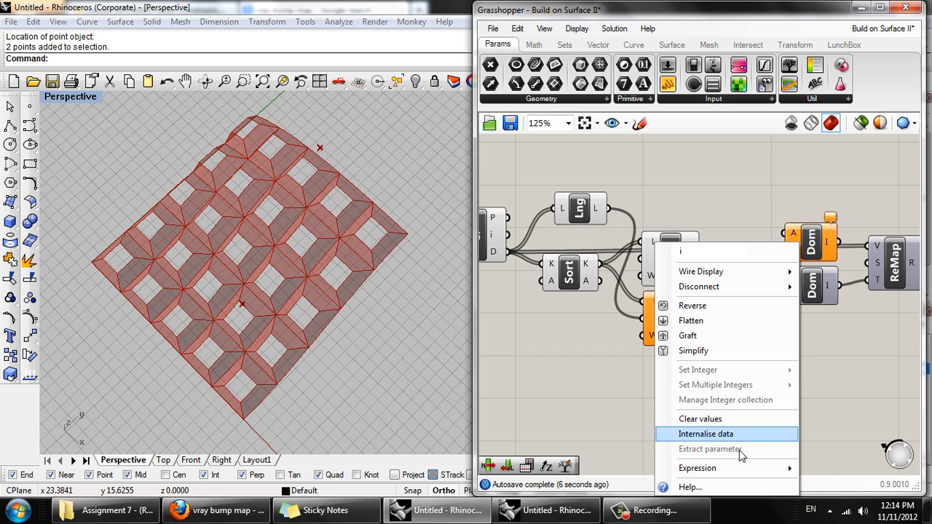
mouse_move(671, 473)
click(626, 456)
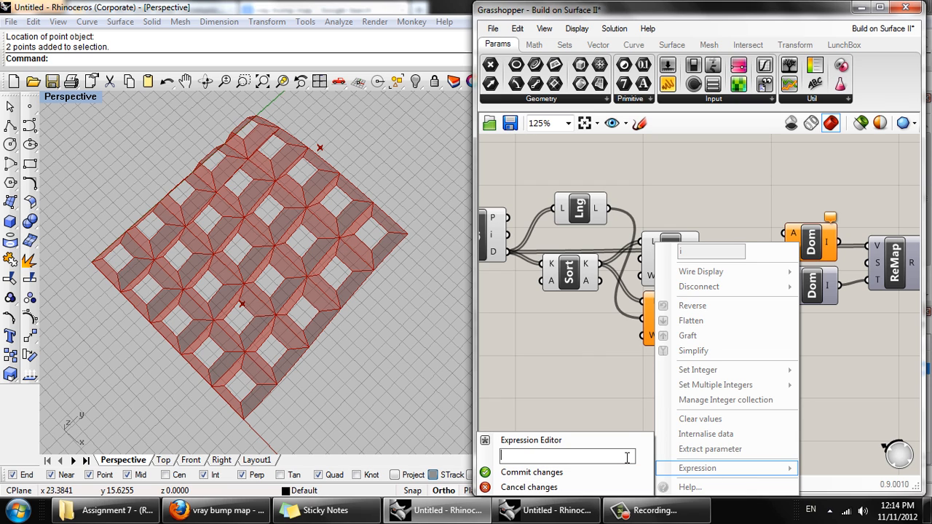
text(i - 1)
click(629, 473)
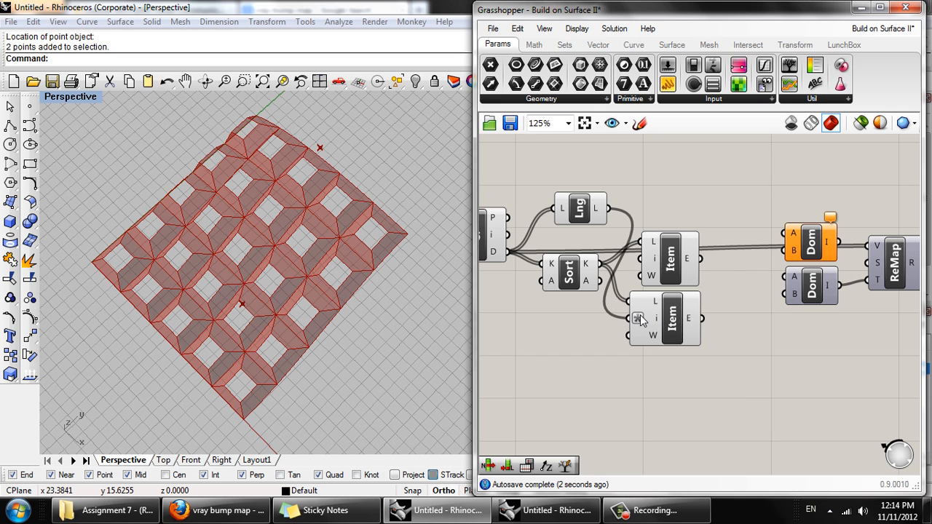
mouse_move(657, 327)
- Check the sorted distances in a temporary Panel fed by Sort List's K output, and inspect both List Items' Element outputs
drag(668, 85, 662, 161)
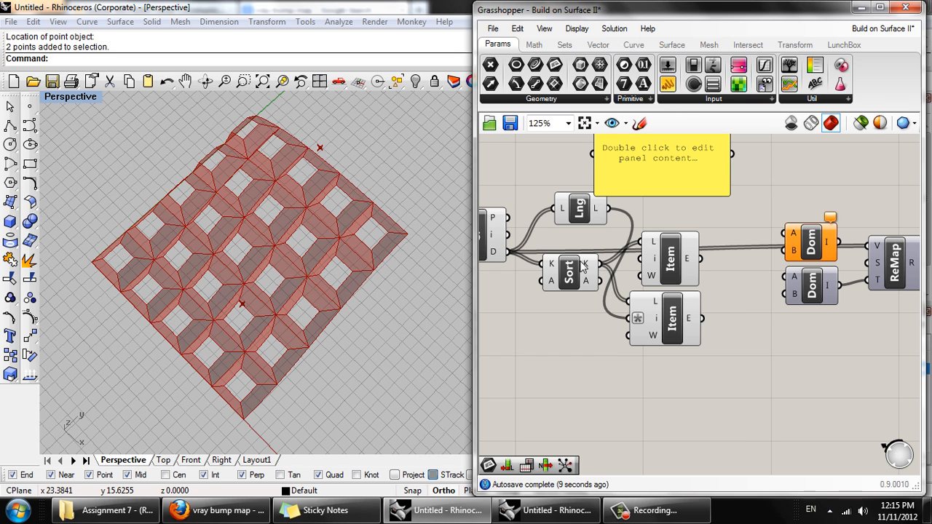
drag(600, 263, 594, 162)
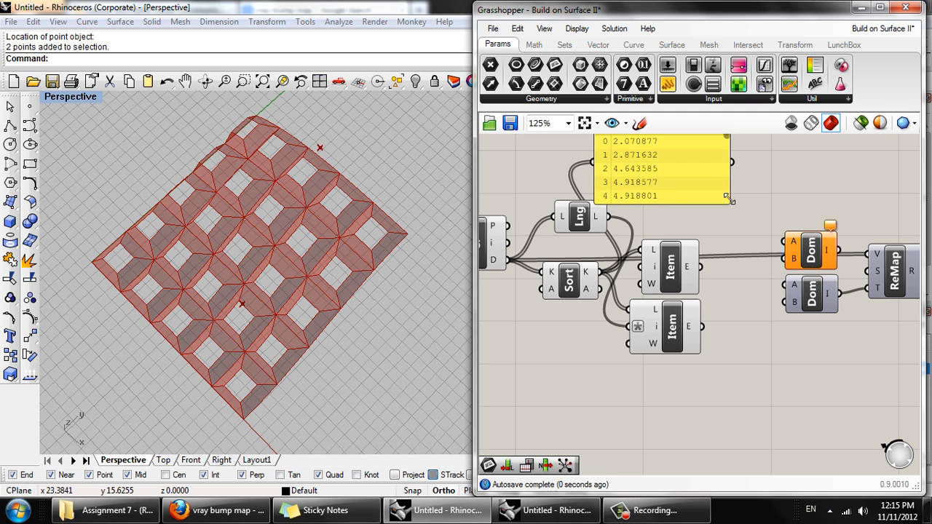
drag(729, 140, 726, 214)
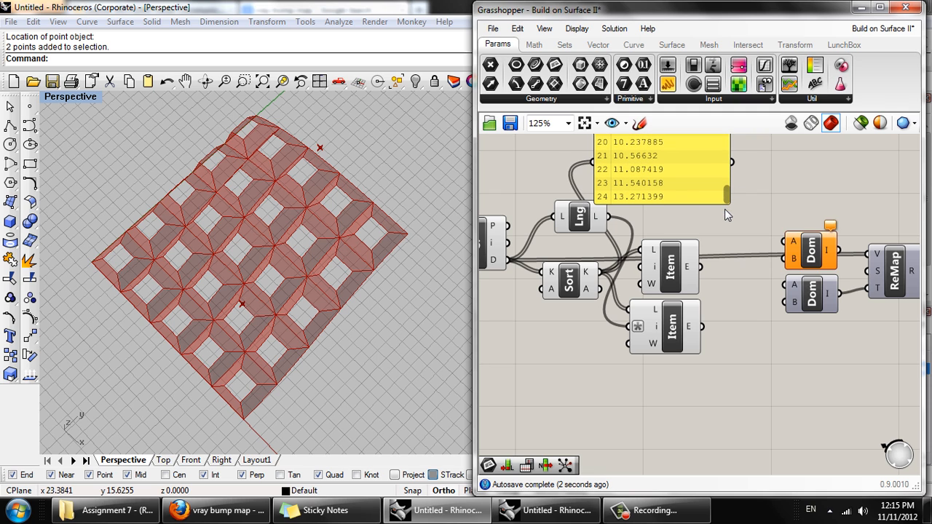
click(683, 196)
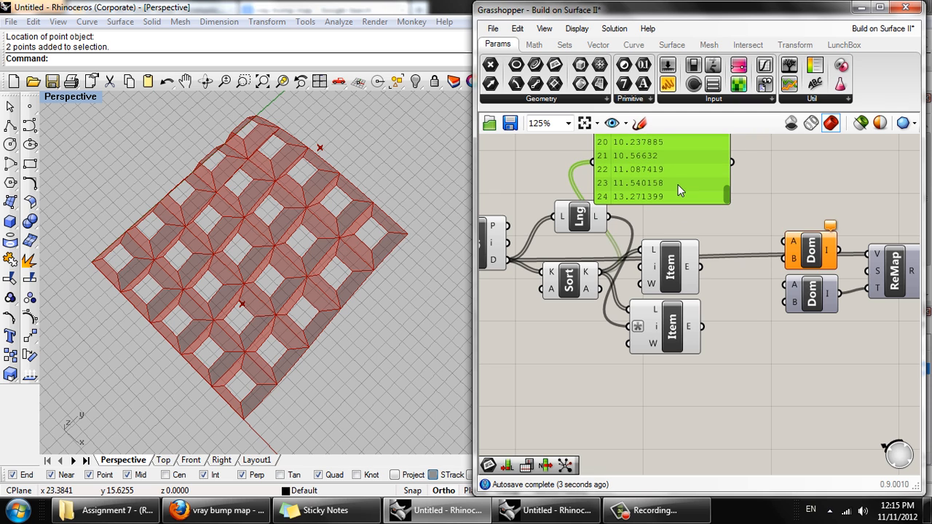
key(Delete)
mouse_move(695, 337)
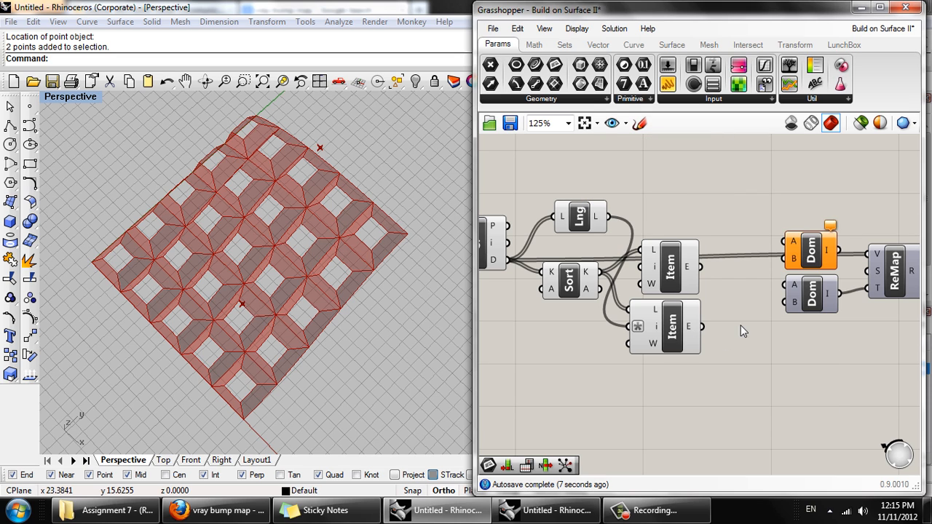
mouse_move(692, 268)
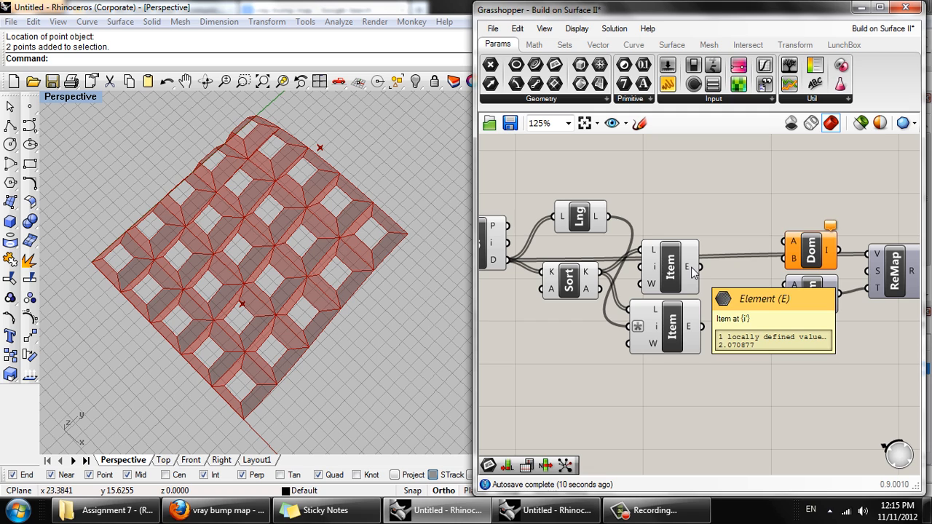
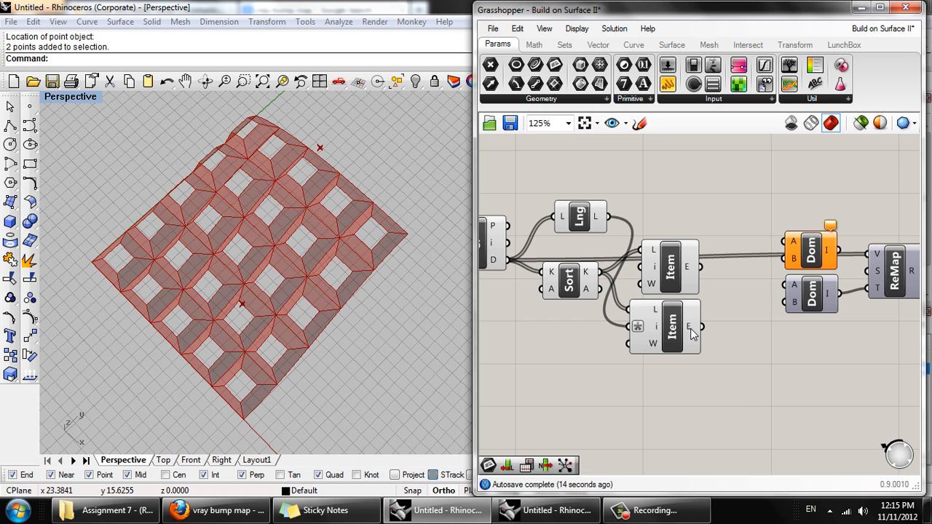
- Connect the upper and lower List Items' E outputs to the upper Domain's A and B, and that Domain's output to Remap Numbers' S input
drag(691, 329, 789, 260)
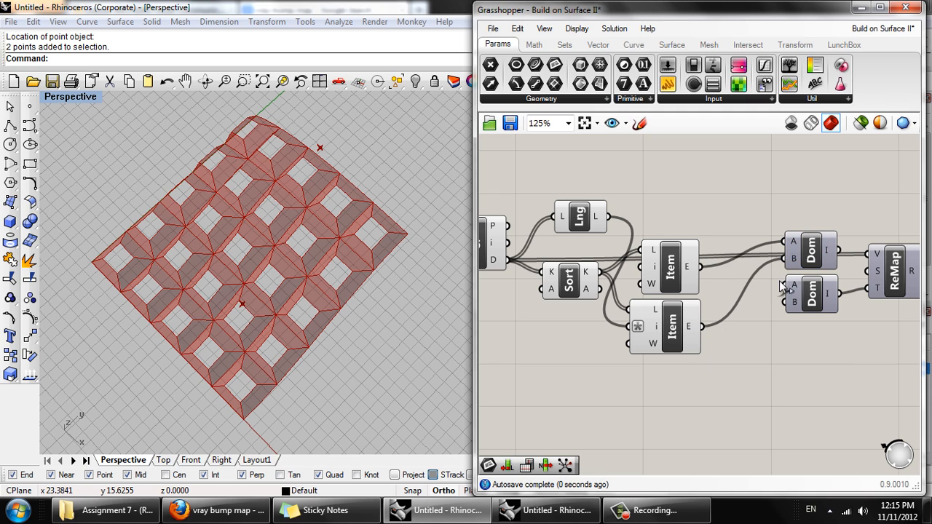
right_drag(802, 275, 670, 290)
mouse_move(698, 268)
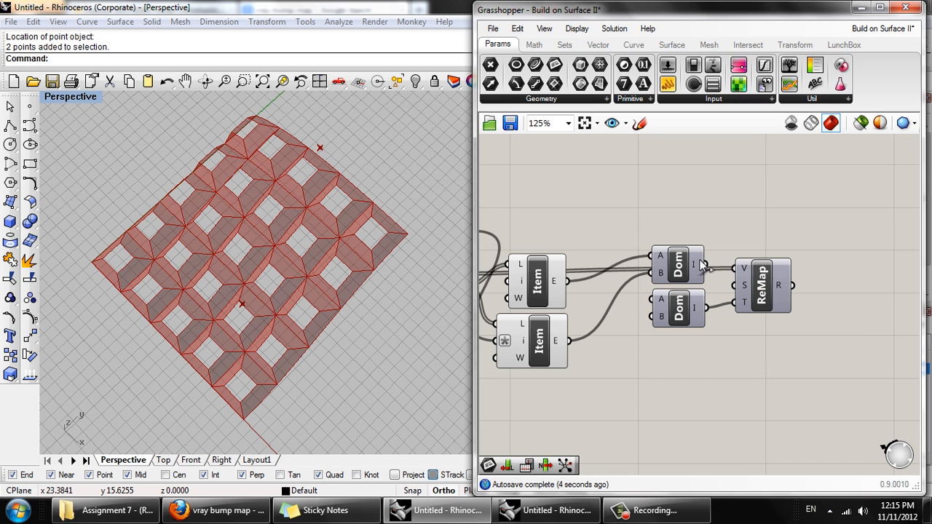
drag(705, 265, 734, 286)
right_drag(794, 316, 727, 307)
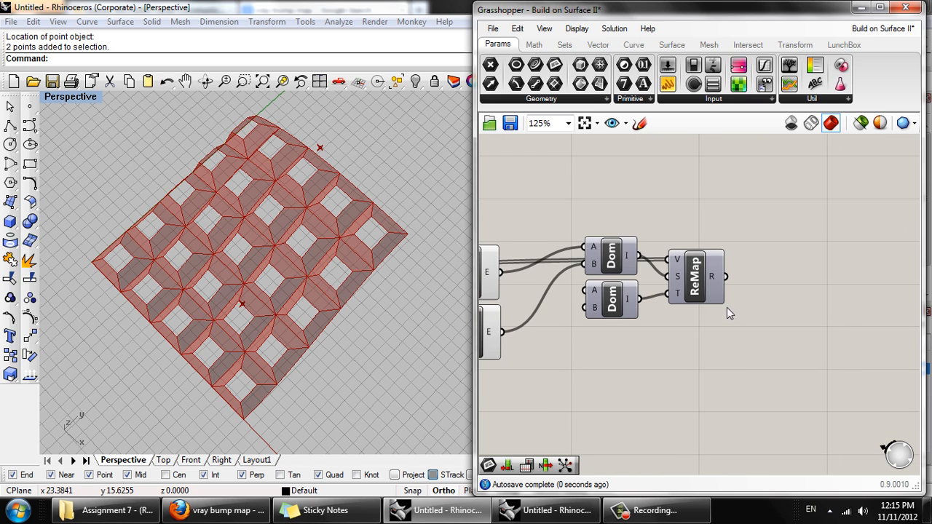
- Inspect Remap Numbers' Result output, and examine the distance components and the panels around the two attractor points
mouse_move(716, 276)
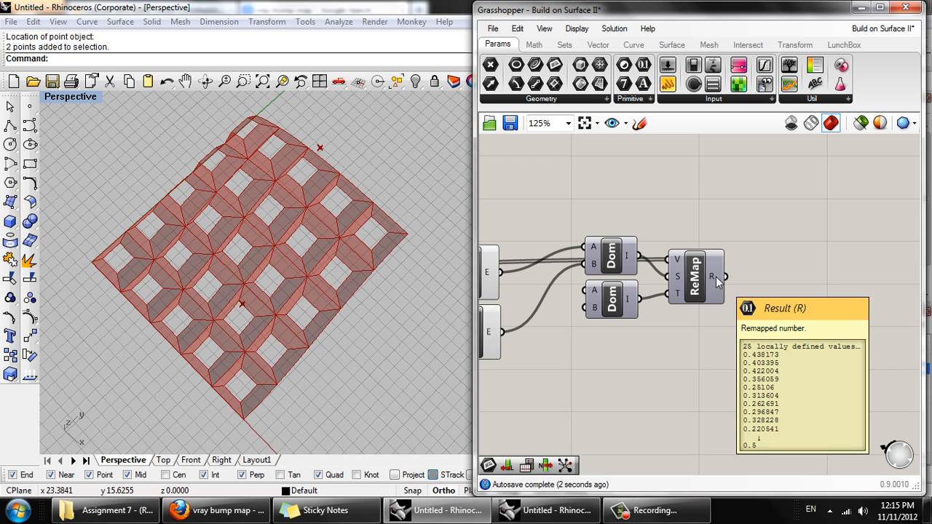
click(699, 280)
scroll(720, 289, down, 2)
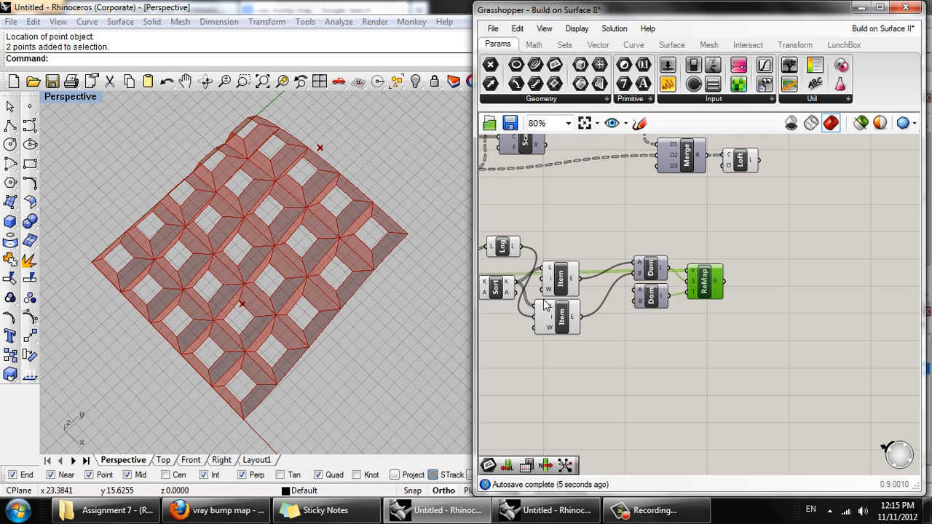
right_drag(543, 300, 694, 247)
mouse_move(600, 222)
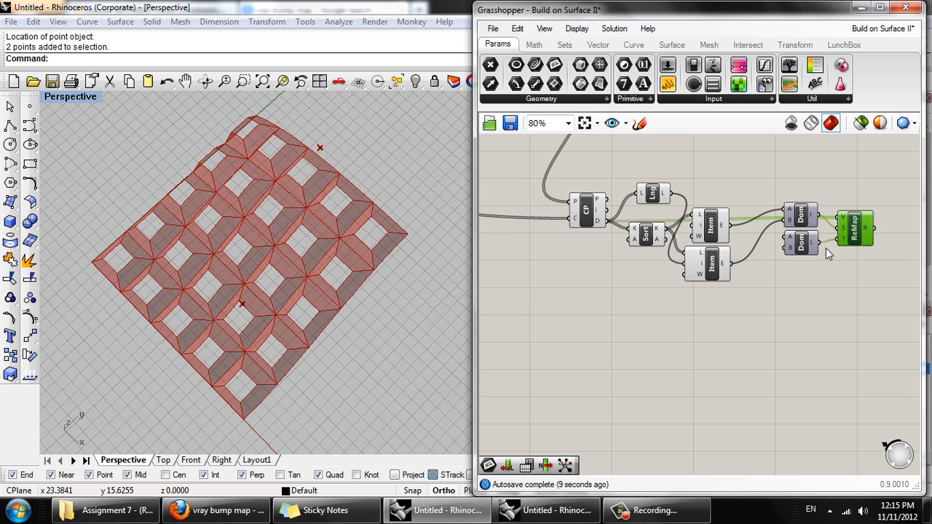
right_drag(266, 277, 209, 206)
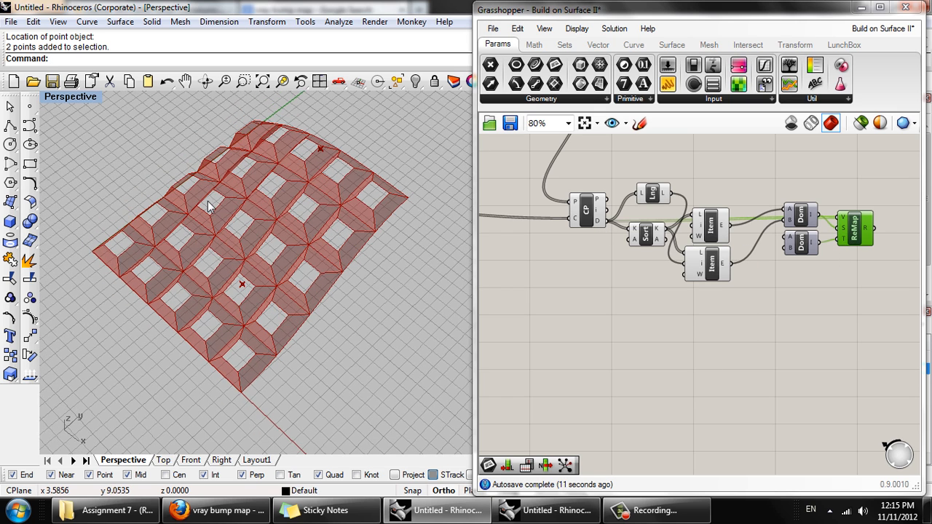
right_drag(308, 245, 241, 284)
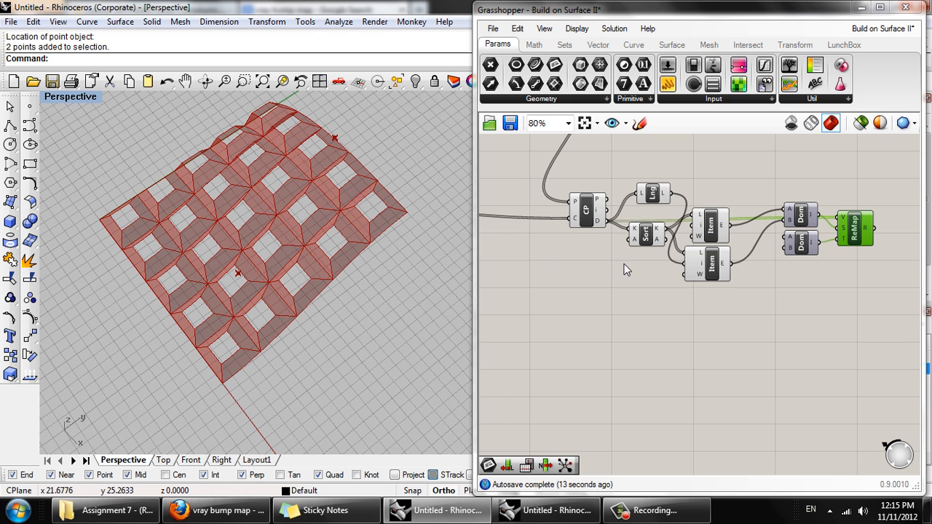
right_drag(724, 290, 599, 310)
scroll(761, 261, up, 3)
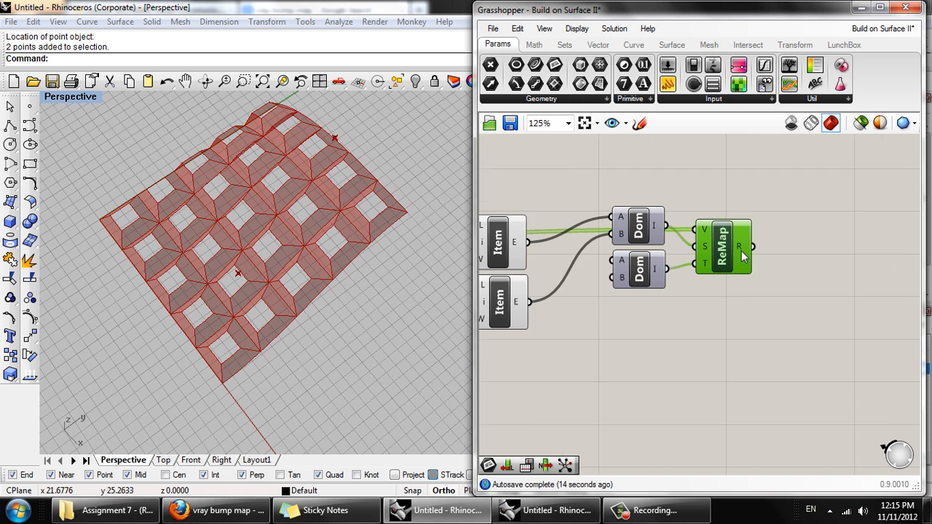
scroll(757, 281, down, 1)
click(757, 281)
double_click(758, 280)
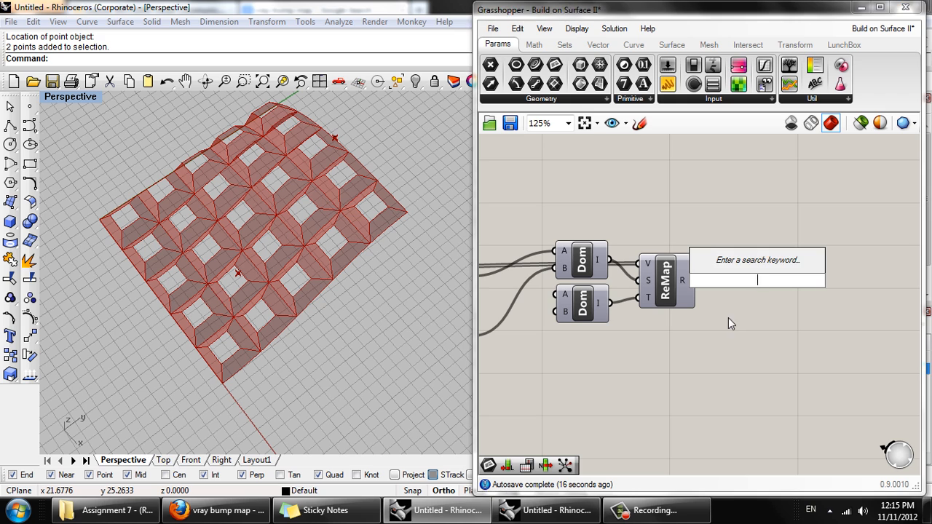
click(735, 322)
- Connect Remap Numbers' R output to the Scale component's F input, and graft that F input
scroll(736, 323, down, 3)
right_drag(732, 350, 729, 408)
right_drag(654, 323, 788, 348)
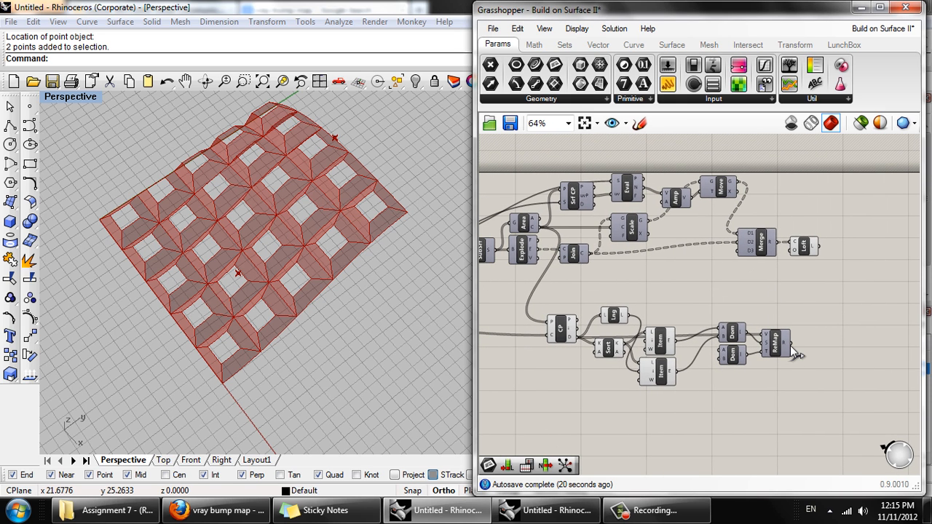
drag(790, 341, 623, 268)
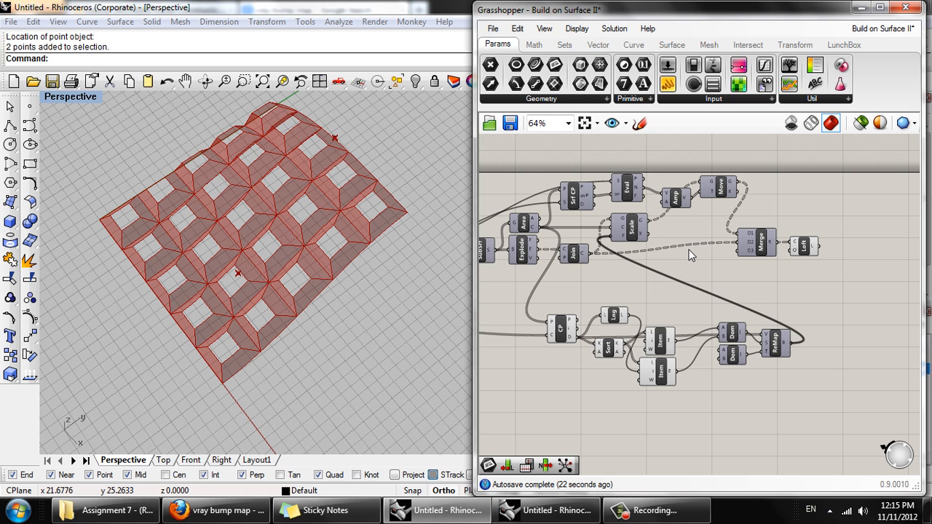
right_drag(611, 246, 628, 251)
scroll(650, 248, up, 4)
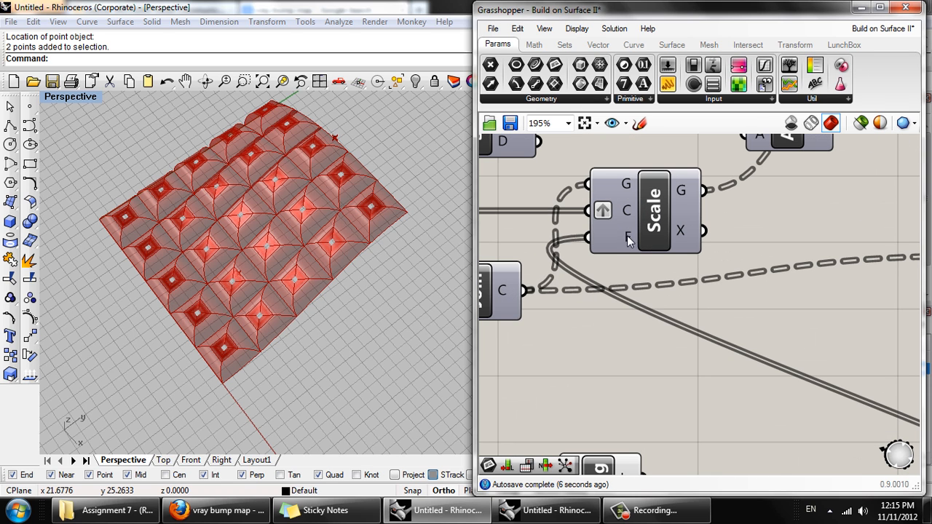
right_click(624, 240)
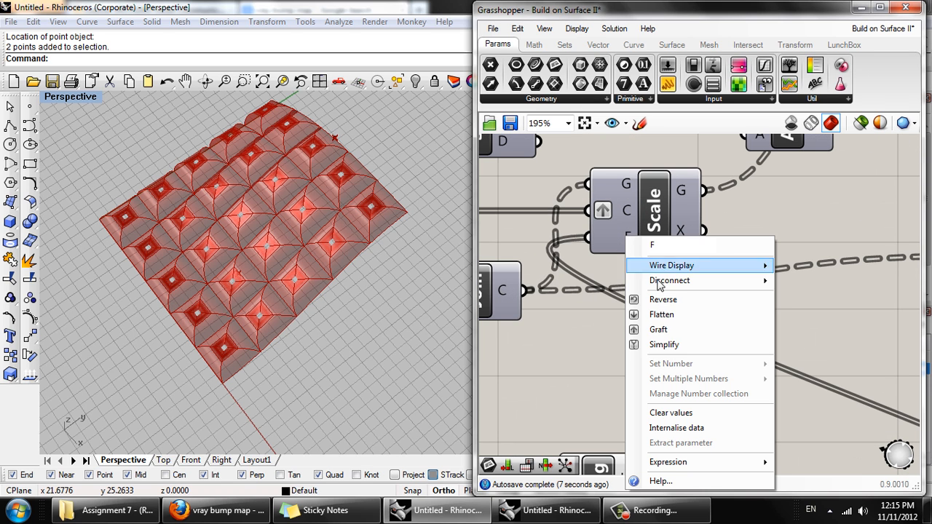
click(674, 334)
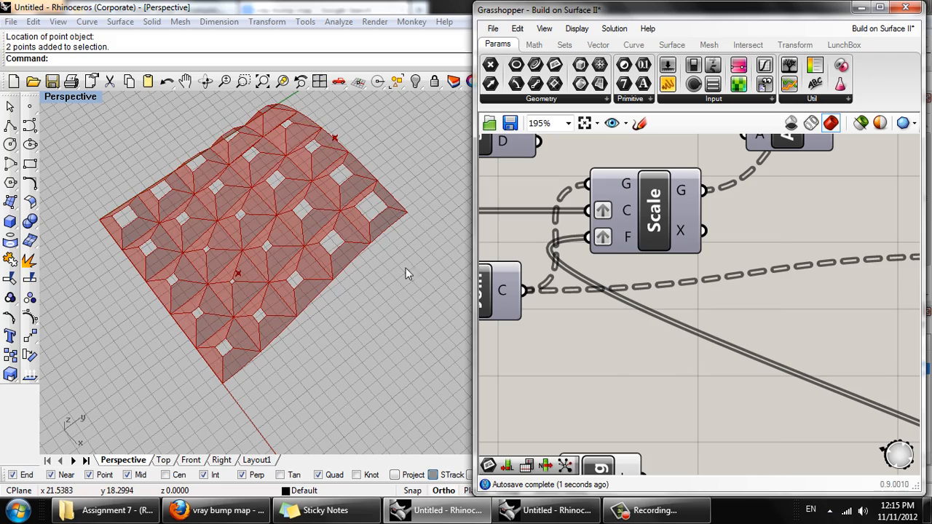
- Set the start value (A) of the lower Domain feeding Remap Numbers' target input to 0.5
right_drag(405, 268, 408, 306)
scroll(378, 271, down, 4)
scroll(614, 241, down, 4)
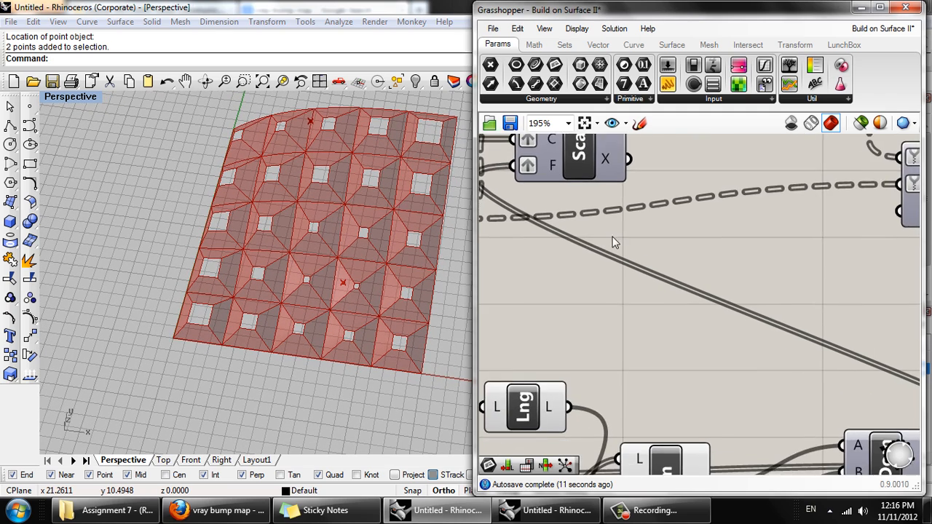
right_drag(613, 273, 555, 197)
drag(659, 331, 712, 356)
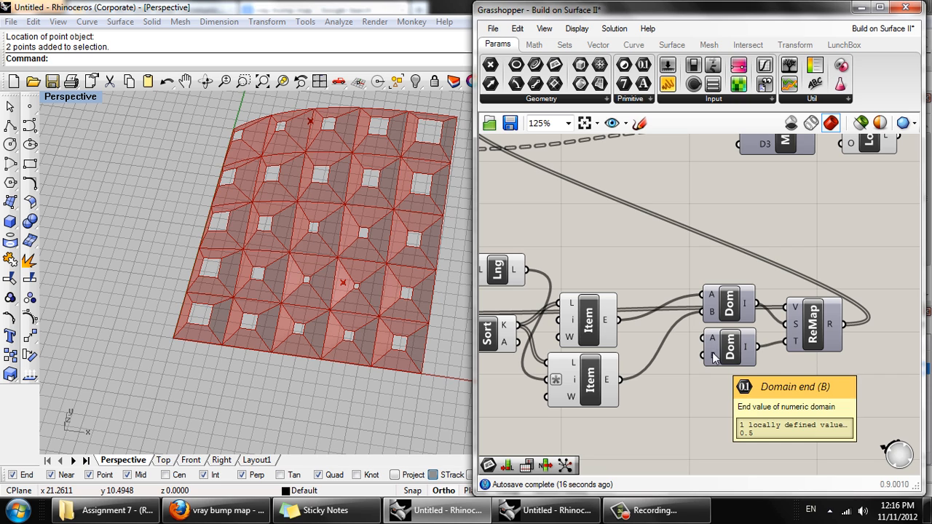
right_click(711, 337)
mouse_move(757, 371)
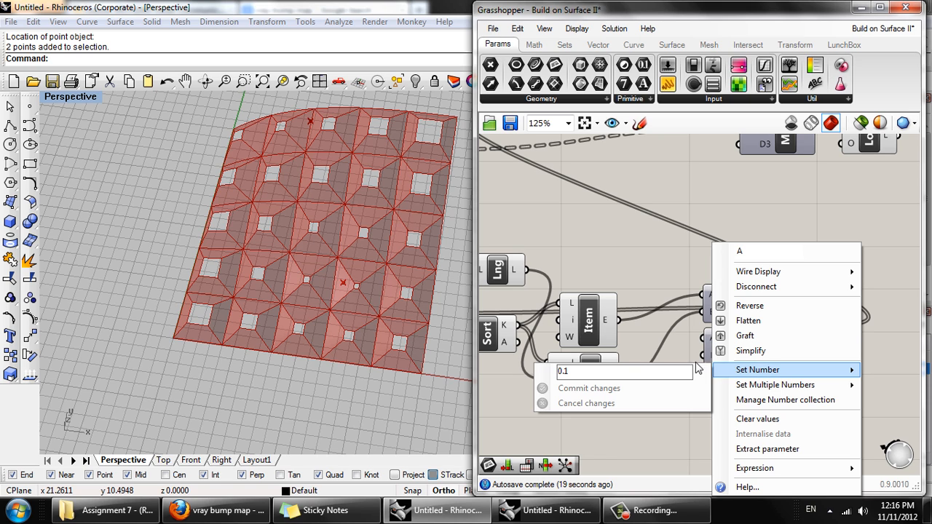
drag(574, 372, 565, 374)
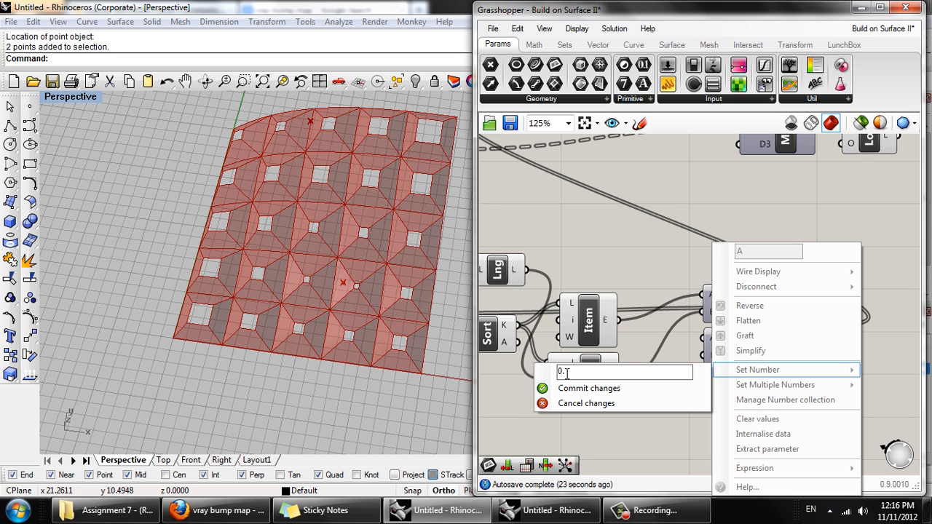
text(5)
click(574, 388)
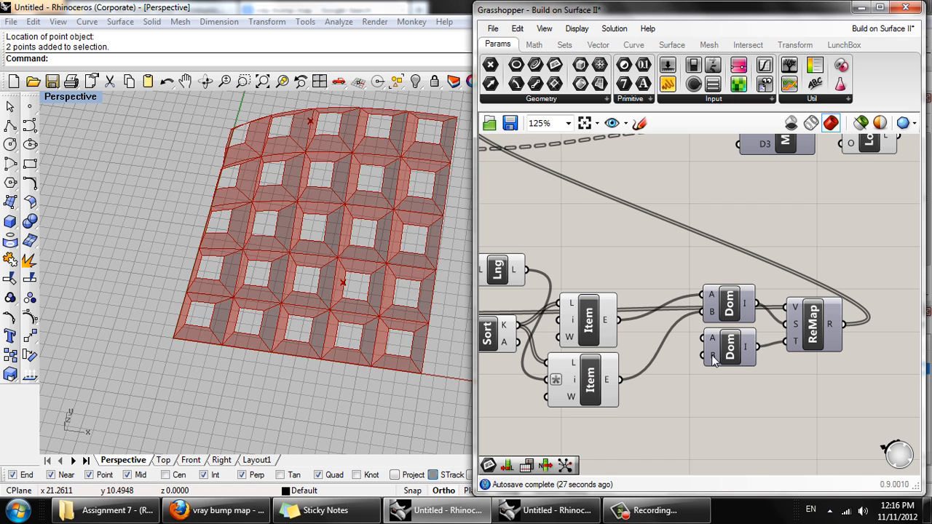
- Set the lower Domain's end value (B) to 0.1 and check the panel openings around the attractor points
right_click(712, 354)
mouse_move(738, 370)
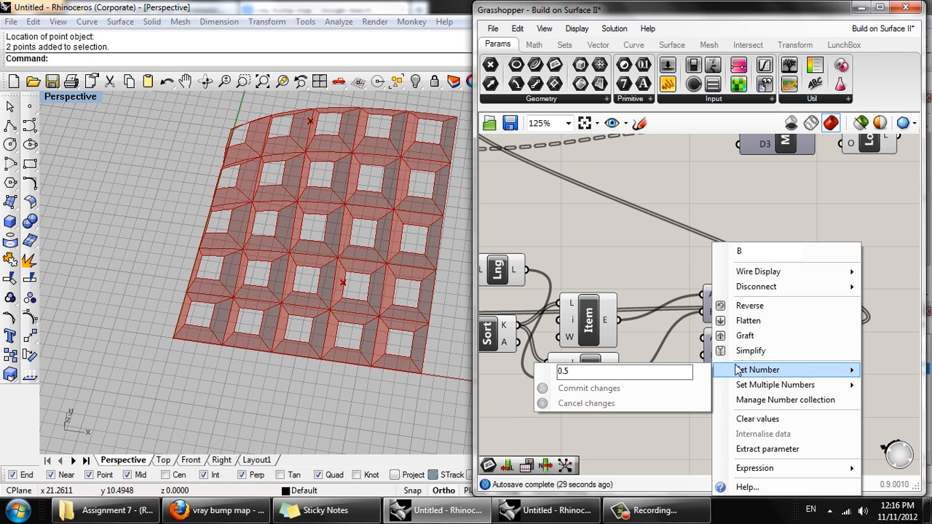
click(584, 373)
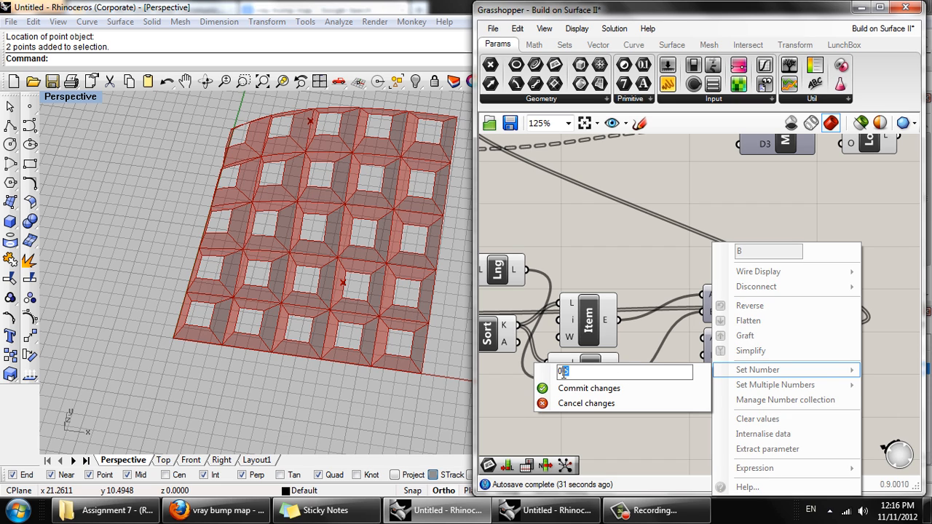
text(2)
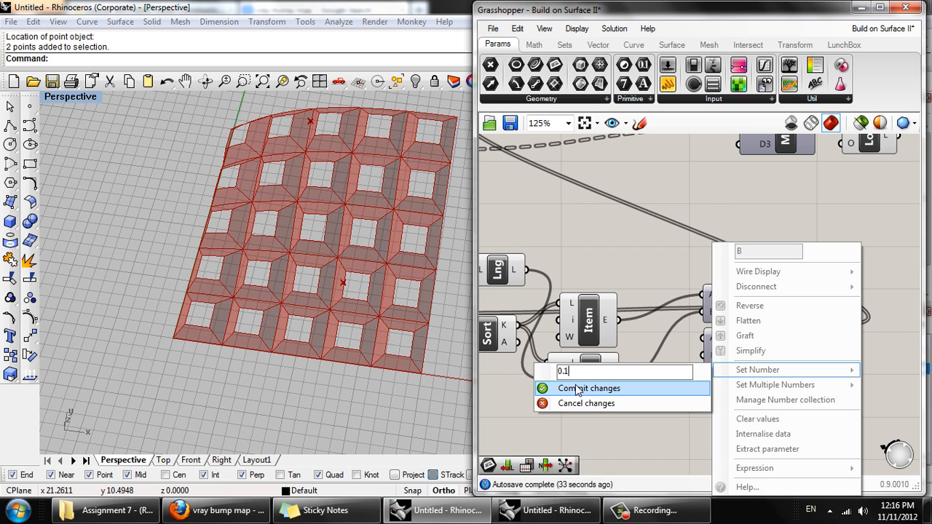
click(575, 388)
right_drag(411, 263, 381, 262)
scroll(660, 237, down, 3)
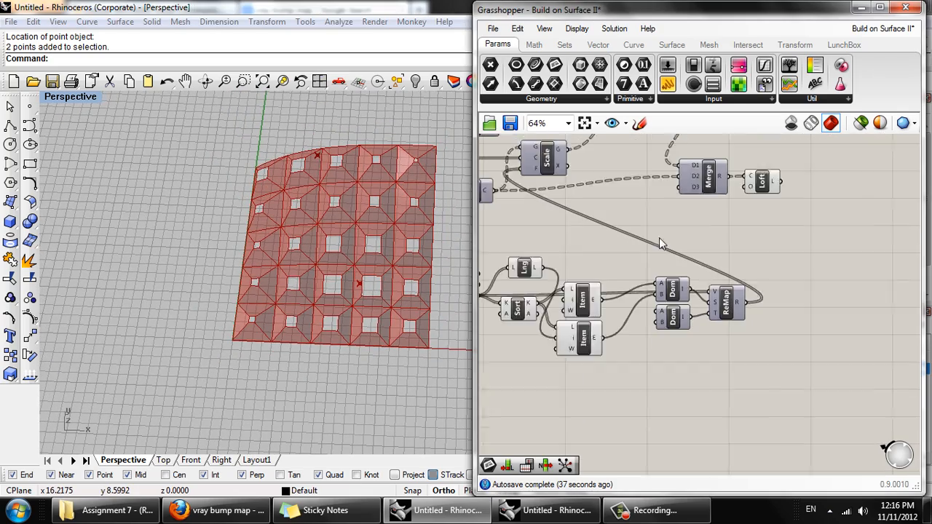
right_drag(340, 287, 348, 187)
scroll(368, 152, up, 5)
right_drag(368, 153, 361, 172)
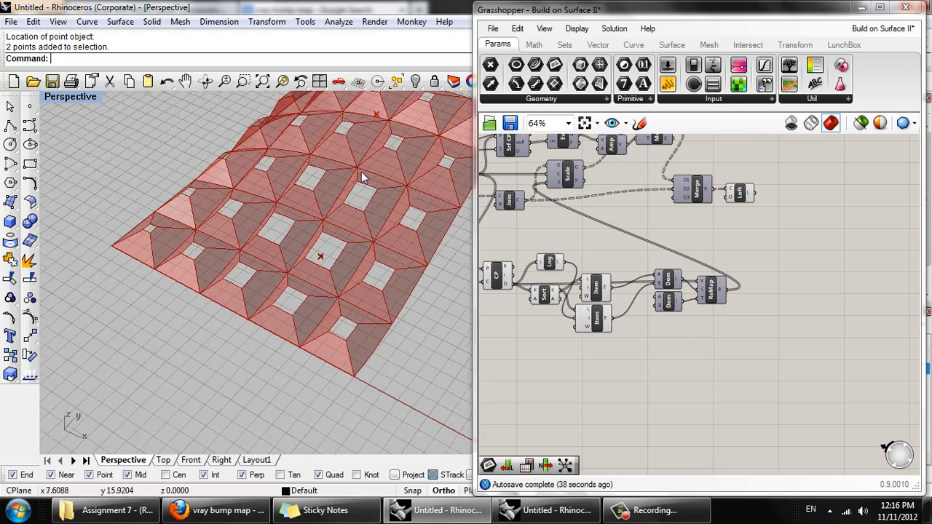
- Turn off the preview of all attractor components from Closest Point through Remap Numbers, and group them
right_drag(849, 272, 921, 287)
drag(844, 378, 545, 261)
middle_click(713, 248)
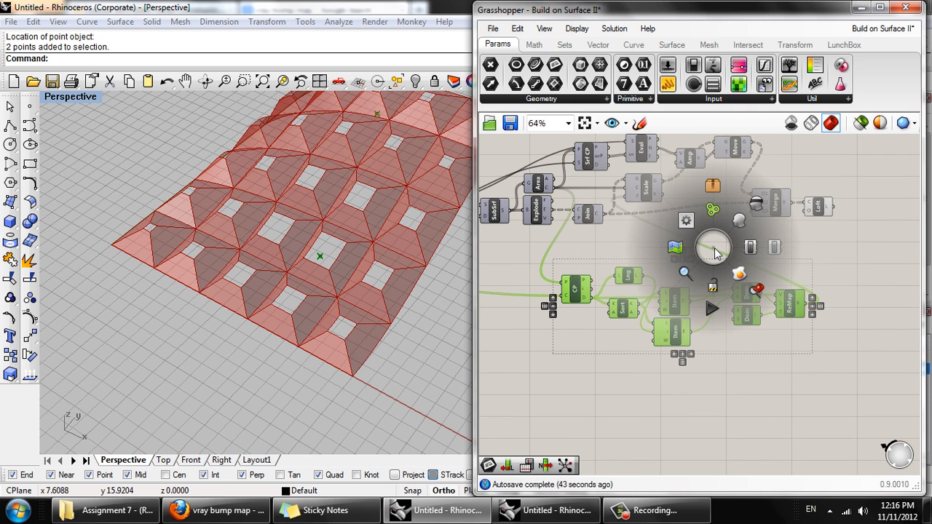
click(757, 204)
key(ctrl+g)
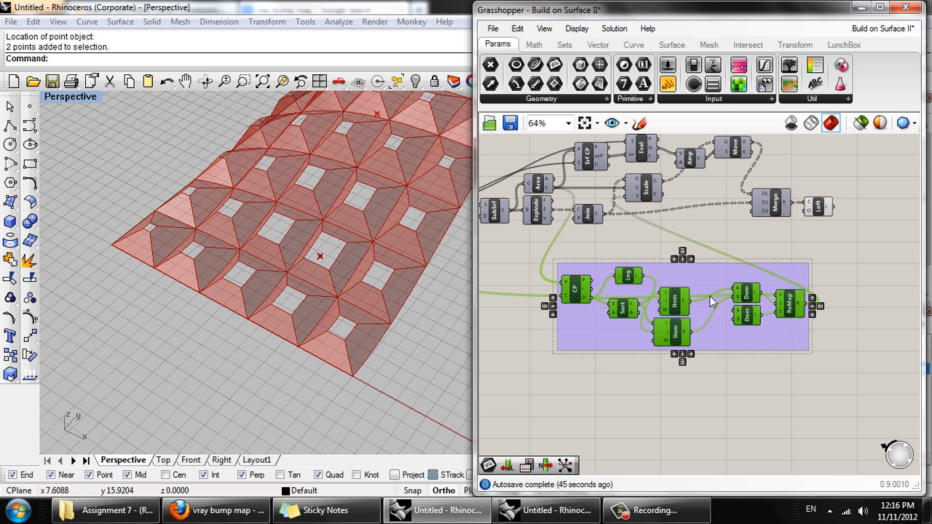
right_drag(785, 389, 767, 369)
click(780, 358)
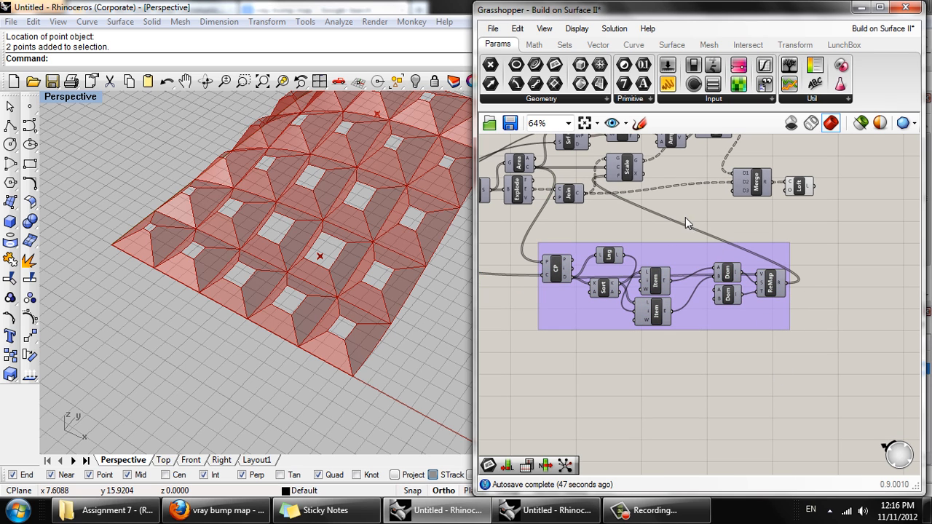
- Move both Domains and Remap Numbers closer to the List Items, and shift the whole attractor group slightly left
drag(685, 217, 779, 301)
scroll(756, 295, up, 3)
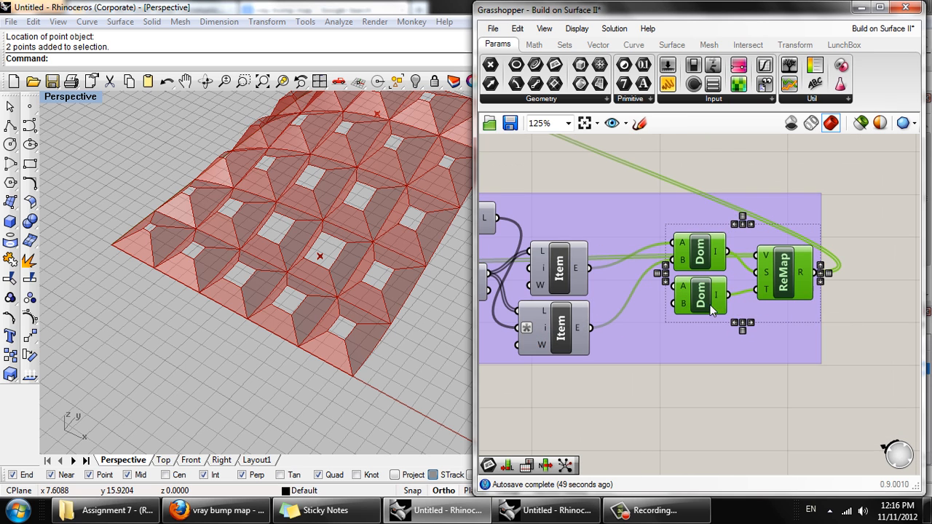
drag(712, 309, 663, 313)
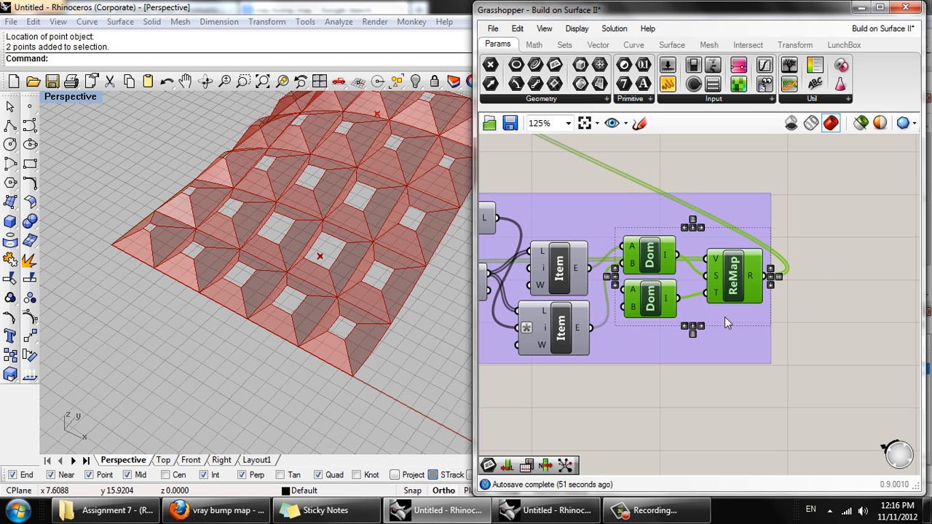
scroll(725, 317, down, 3)
click(754, 330)
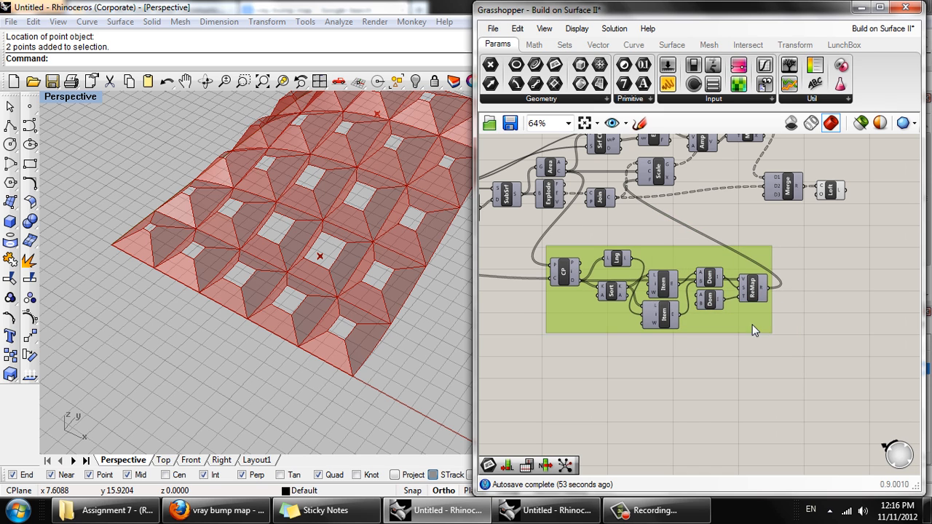
drag(754, 330, 725, 327)
scroll(794, 295, down, 3)
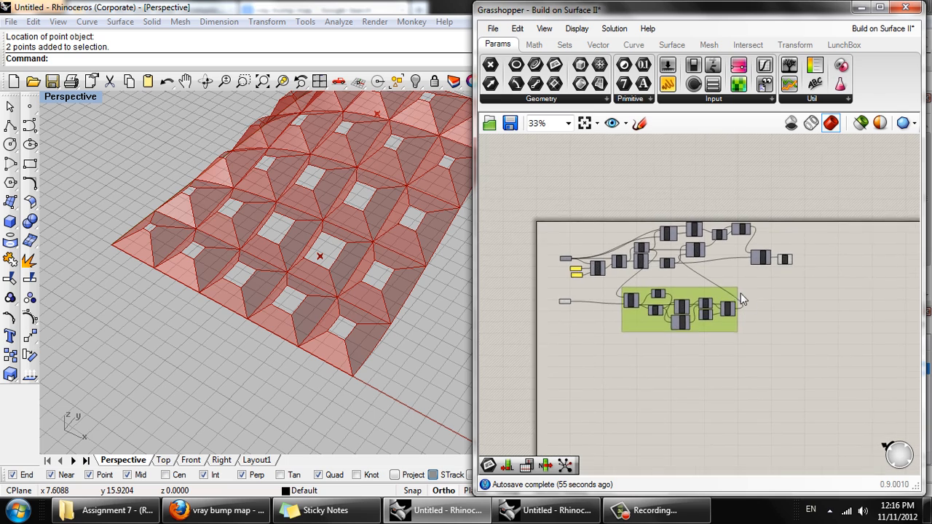
- Disconnect the Remap Numbers result from the Scale component's factor input (F)
scroll(741, 298, up, 4)
right_drag(749, 316, 737, 340)
right_drag(368, 194, 333, 228)
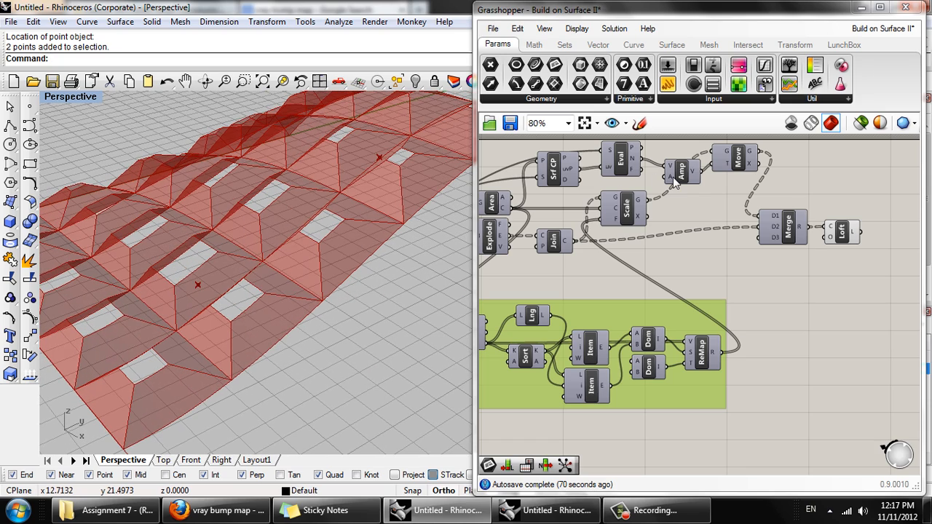
mouse_move(675, 182)
mouse_move(248, 253)
right_down()
mouse_move(279, 228)
mouse_move(235, 239)
mouse_move(254, 241)
right_up()
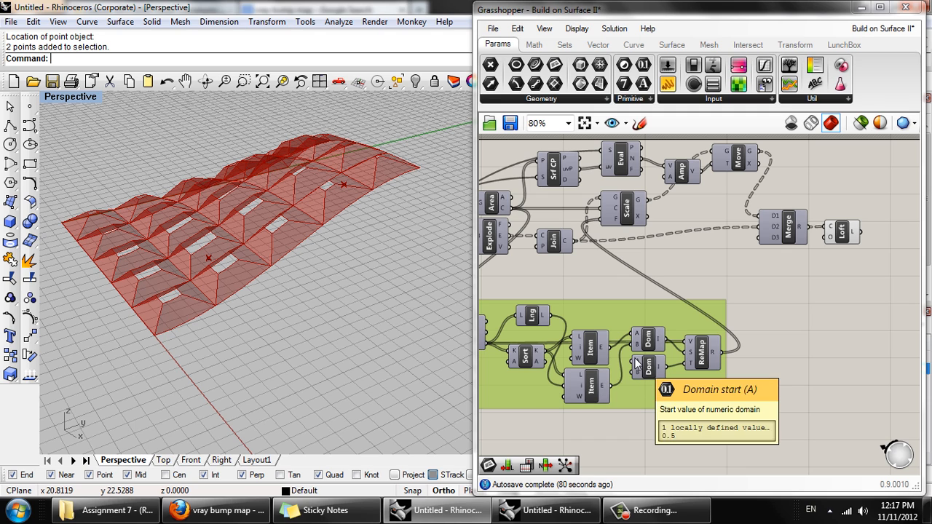
right_click(615, 218)
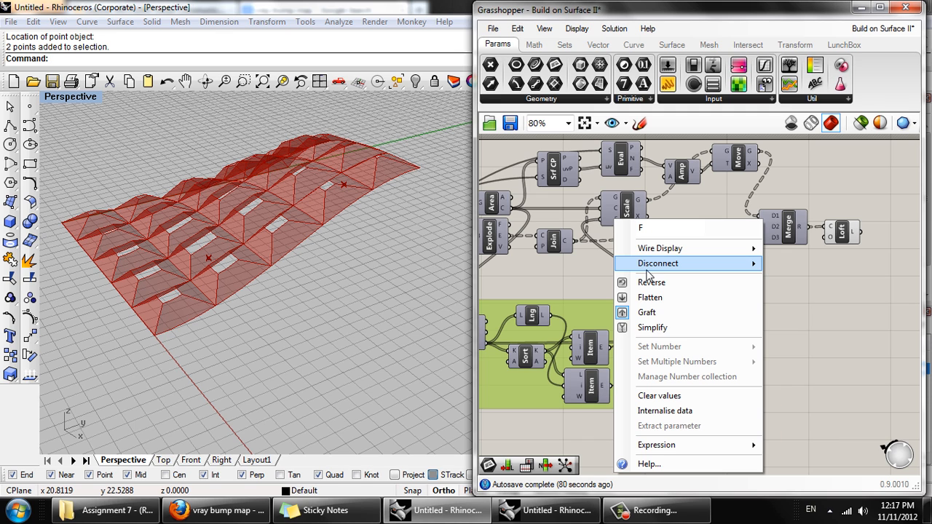
mouse_move(651, 266)
click(806, 289)
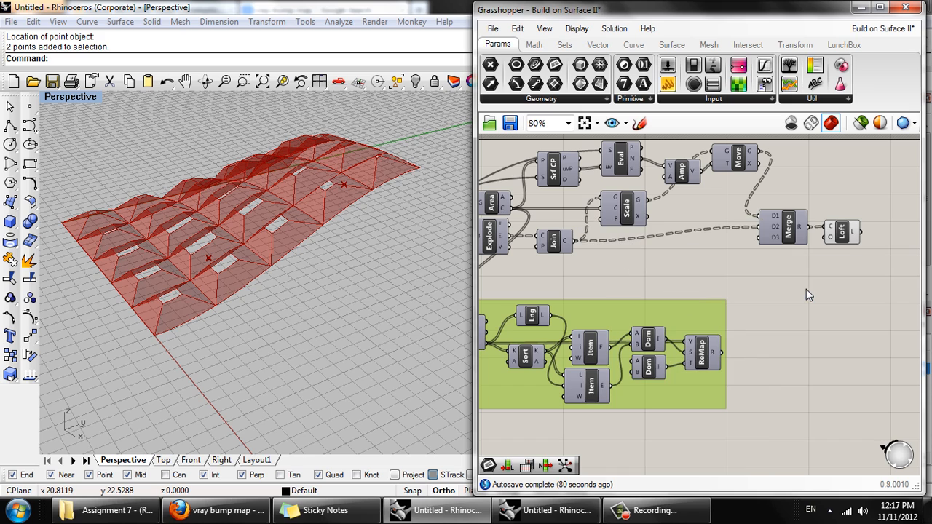
right_drag(395, 277, 249, 238)
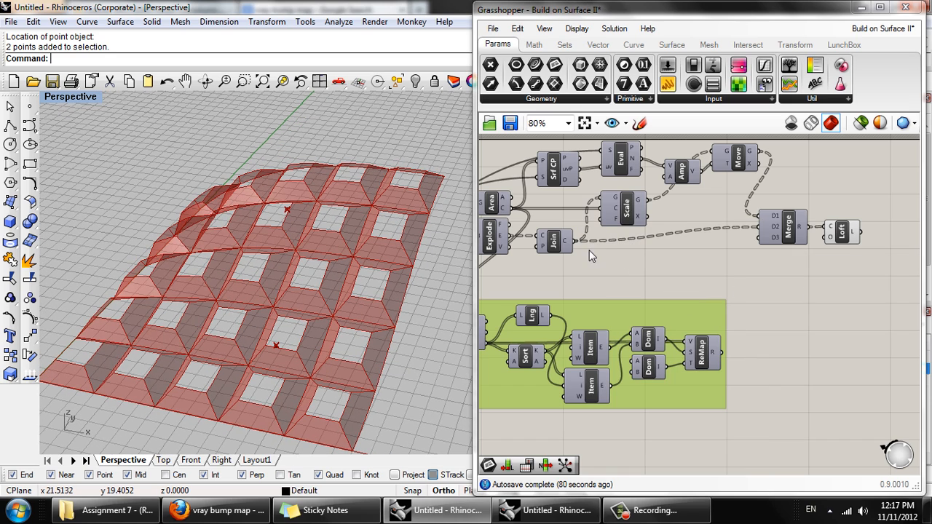
- Set a smaller constant factor on the Scale component's F input so all panel openings share one size
right_click(613, 225)
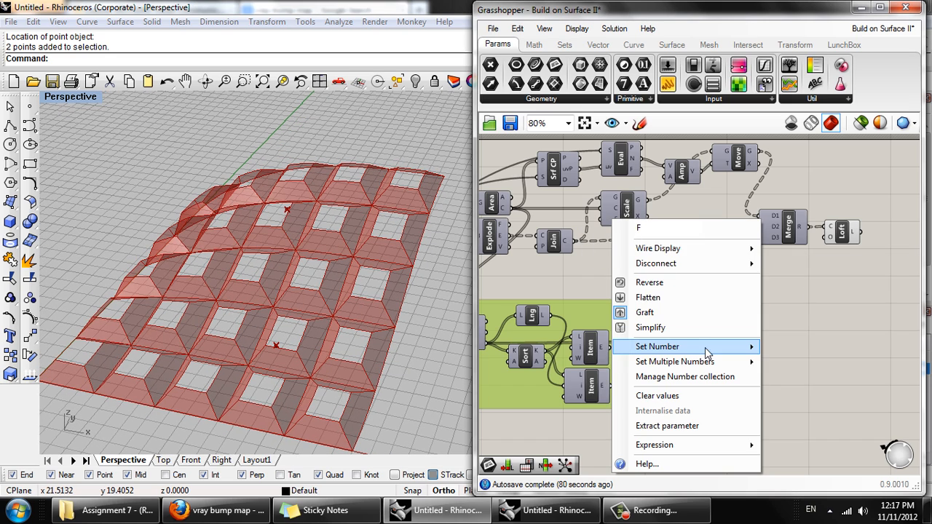
mouse_move(710, 350)
click(464, 349)
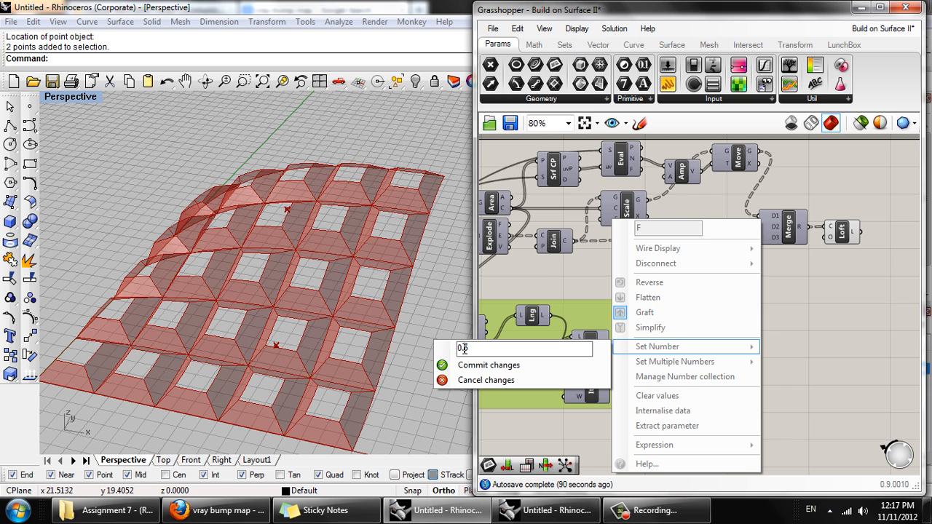
click(480, 365)
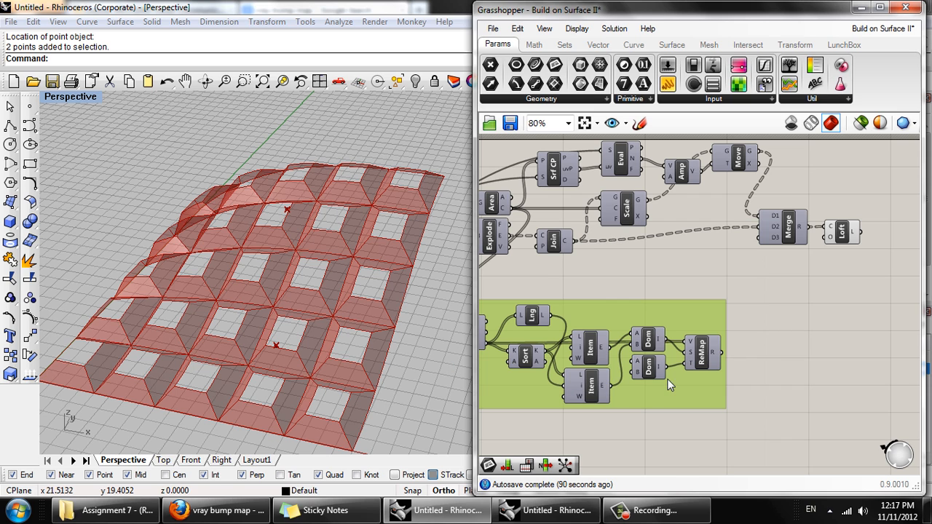
click(743, 364)
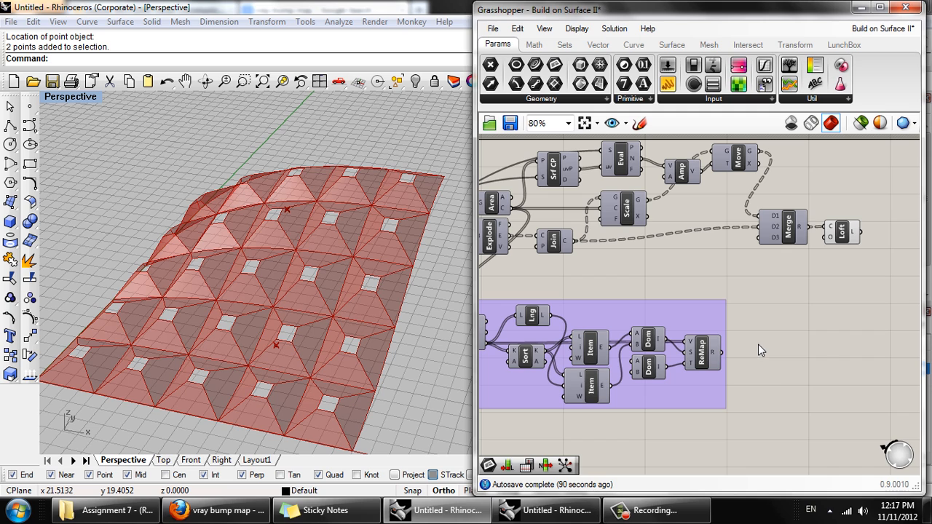
double_click(758, 344)
- Set the lower Domain's end value (B) to 4.0 and connect Remap Numbers' result to the Amplitude component's A input
mouse_move(639, 368)
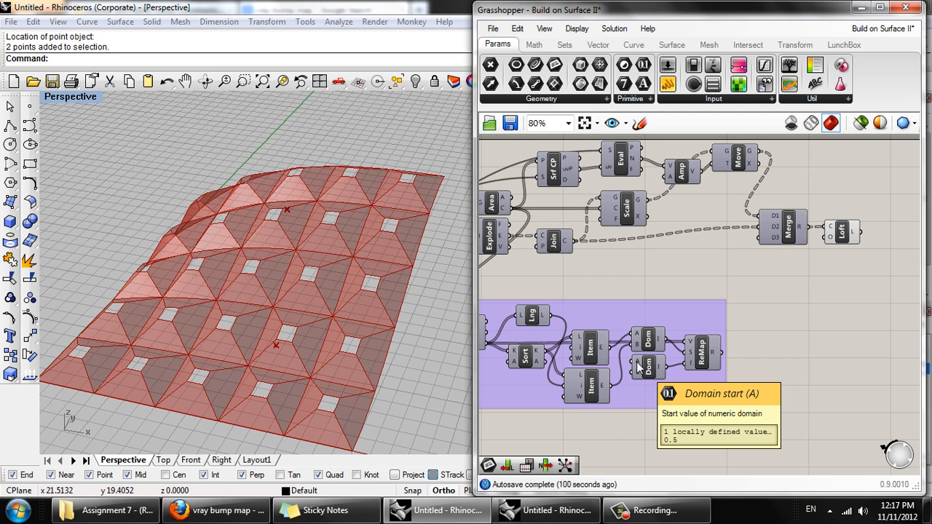
mouse_move(669, 181)
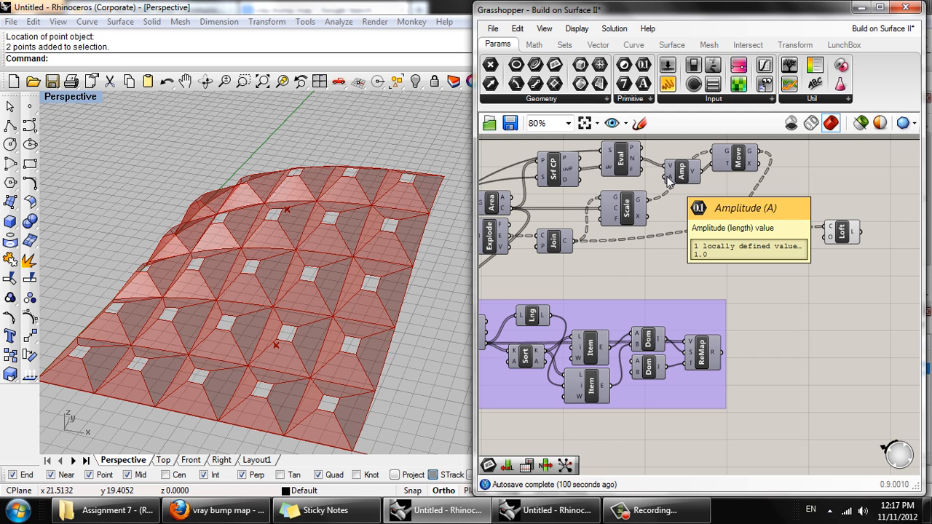
right_click(636, 374)
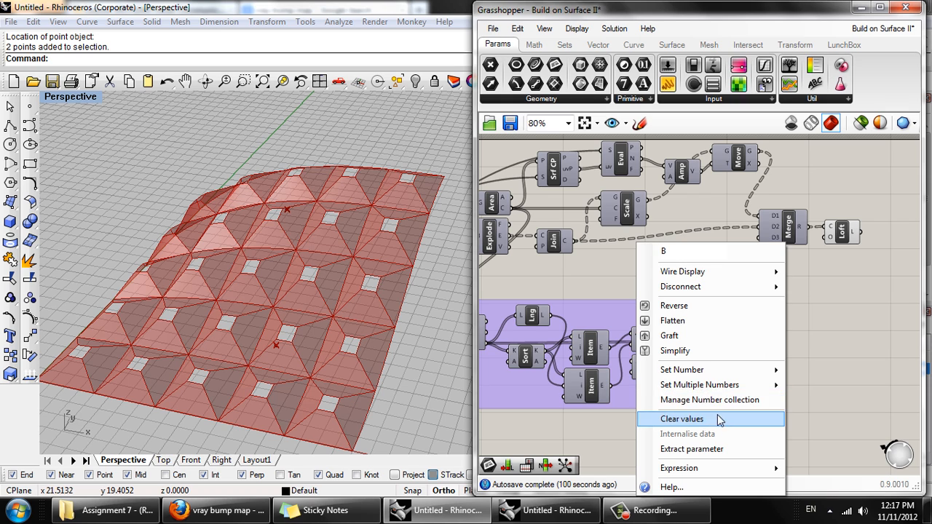
mouse_move(726, 371)
drag(574, 375, 487, 370)
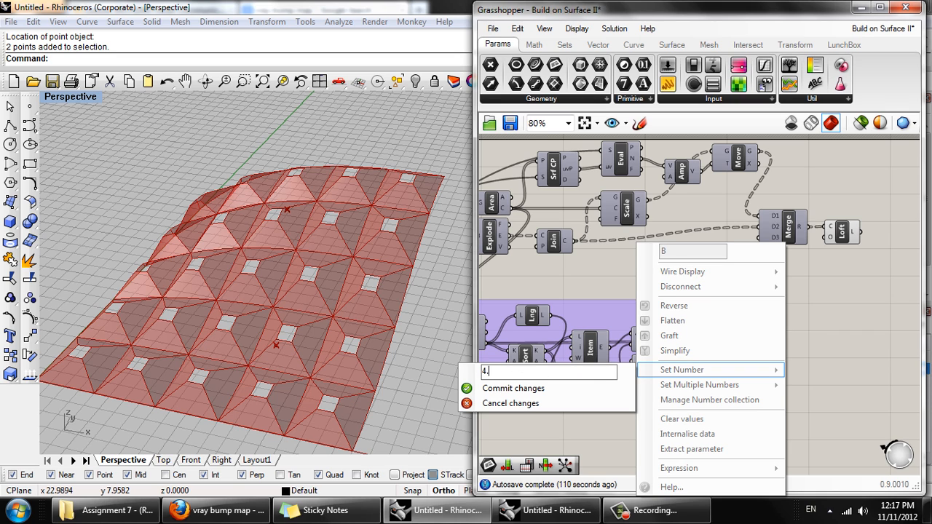
text(4.0)
click(477, 389)
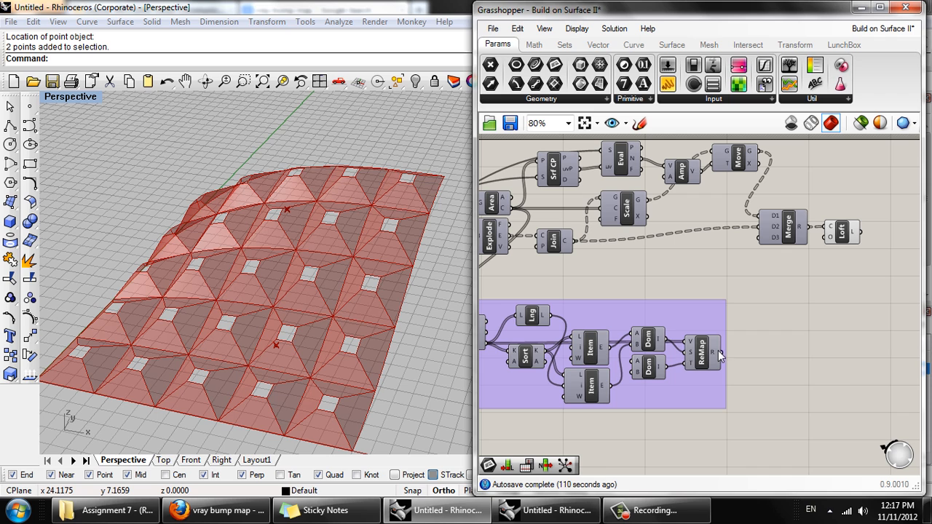
drag(726, 354, 674, 188)
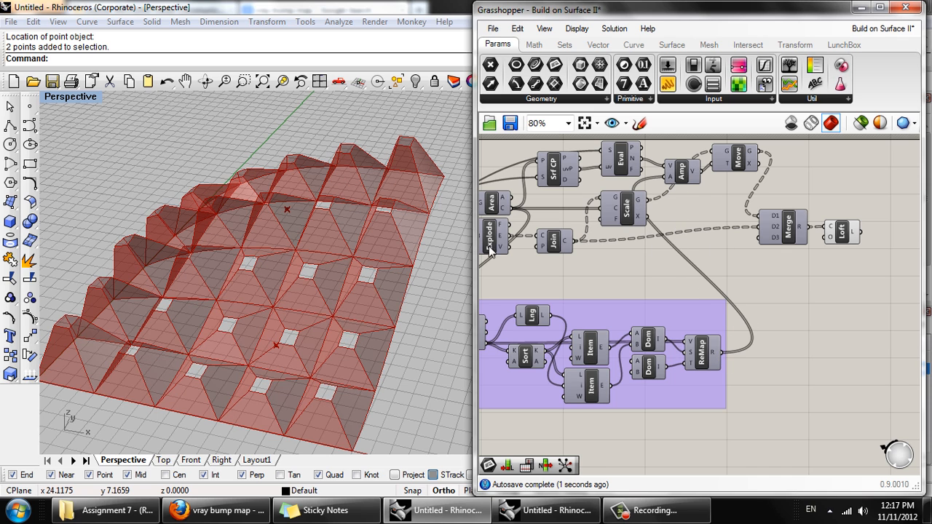
- Move one attractor point outside the panelized surface and back to its long edge, checking how the panel heights respond
right_drag(381, 208, 389, 228)
drag(376, 217, 392, 298)
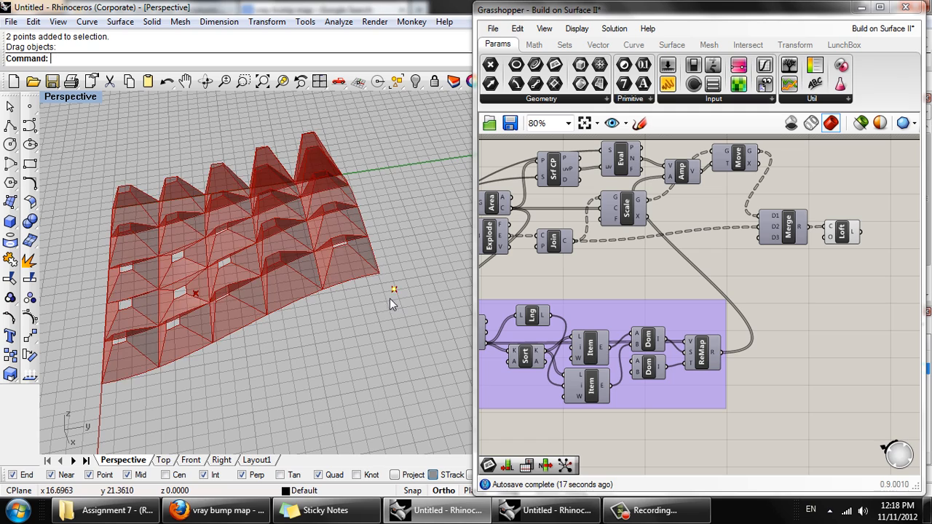
right_drag(342, 282, 425, 258)
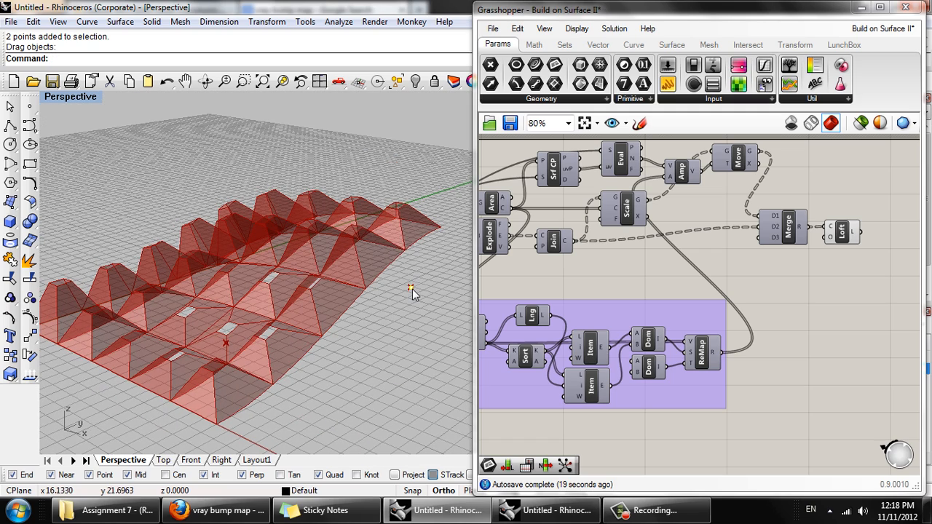
drag(412, 291, 340, 322)
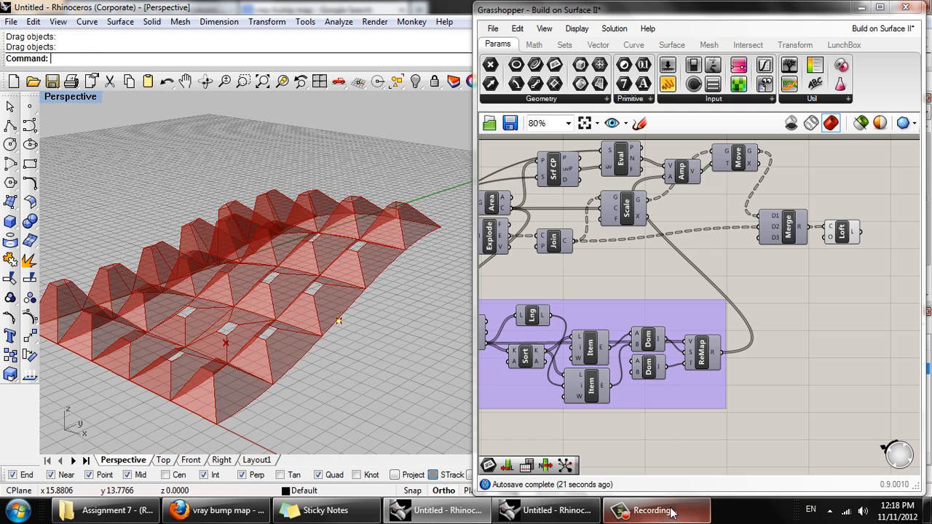
right_drag(276, 284, 336, 217)
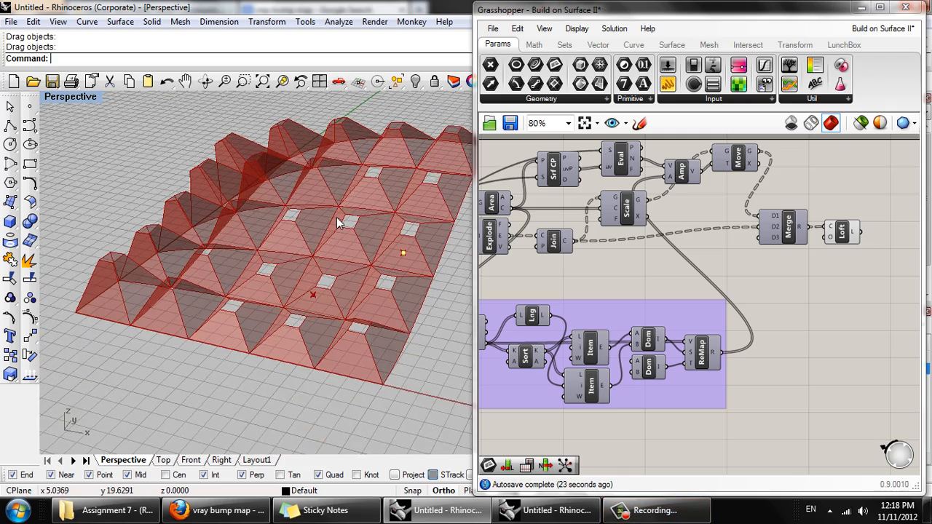
- Set the panel feeding the U count of the surface's Divide component to 10
right_drag(872, 281, 788, 321)
click(759, 281)
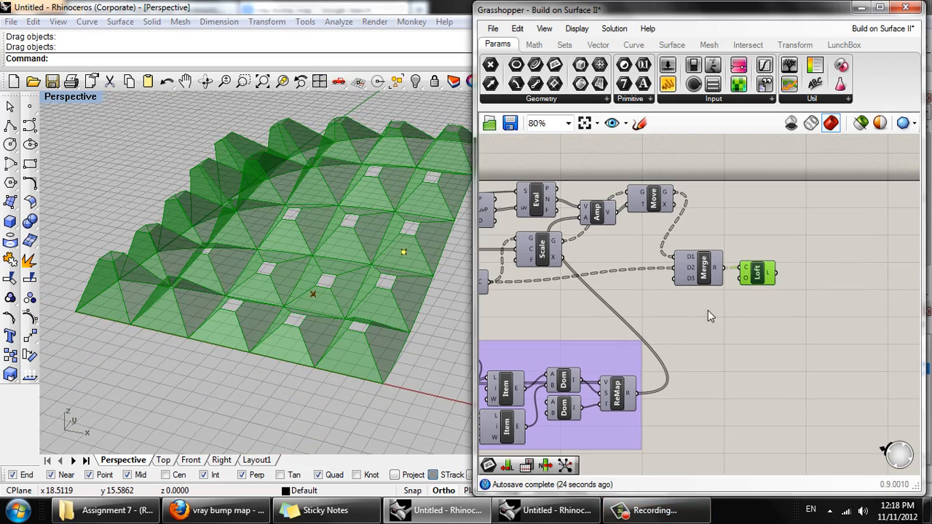
scroll(312, 263, down, 5)
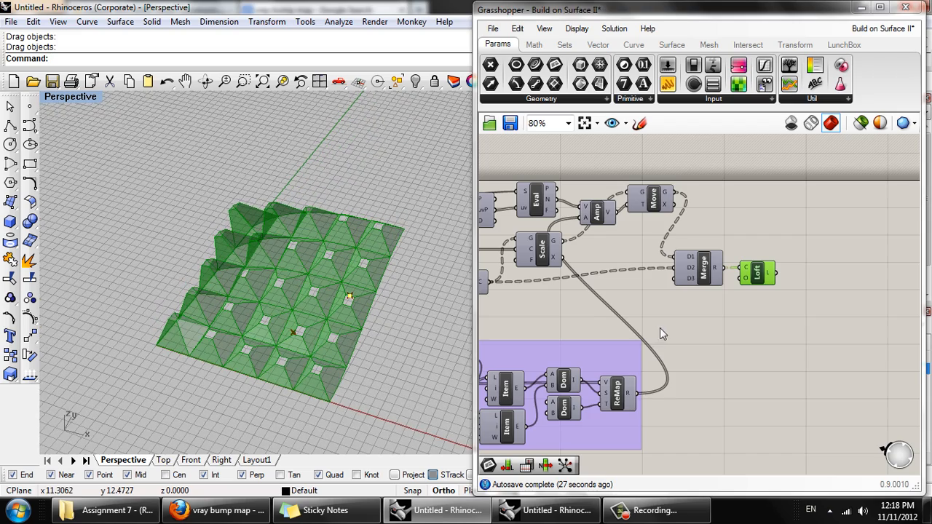
scroll(695, 302, down, 3)
scroll(595, 267, up, 4)
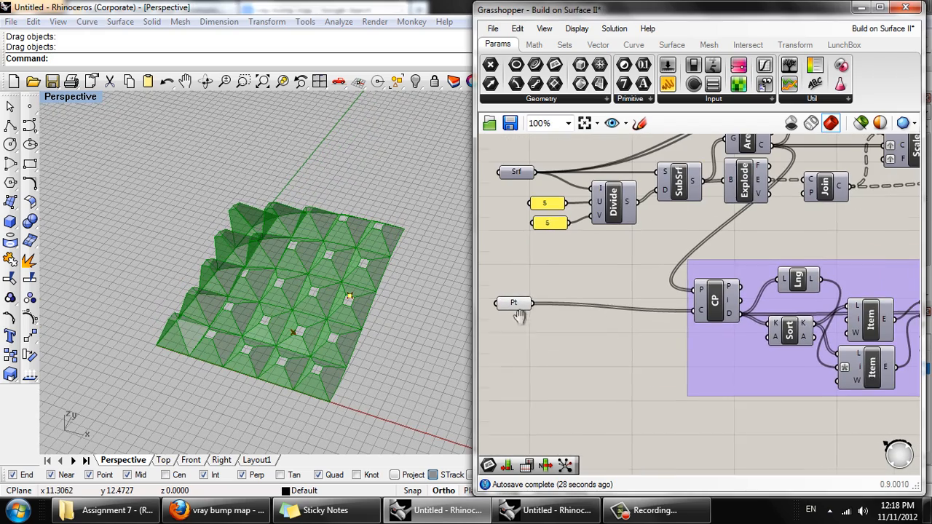
right_drag(549, 230, 543, 255)
scroll(544, 224, up, 2)
scroll(608, 263, down, 2)
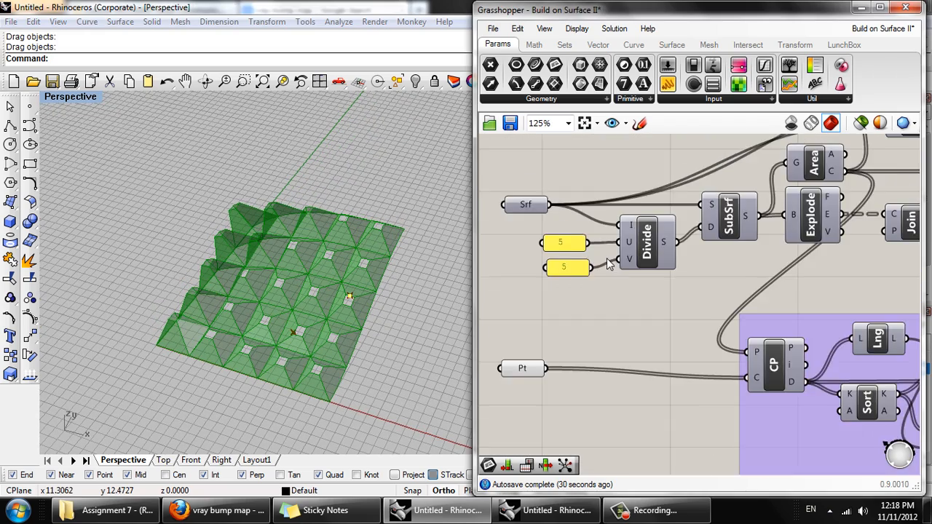
double_click(572, 246)
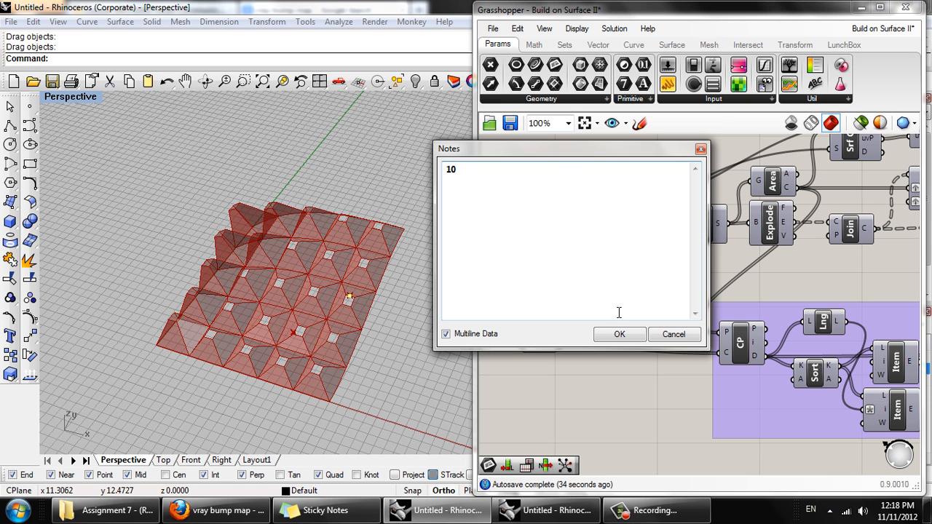
text(10)
click(620, 336)
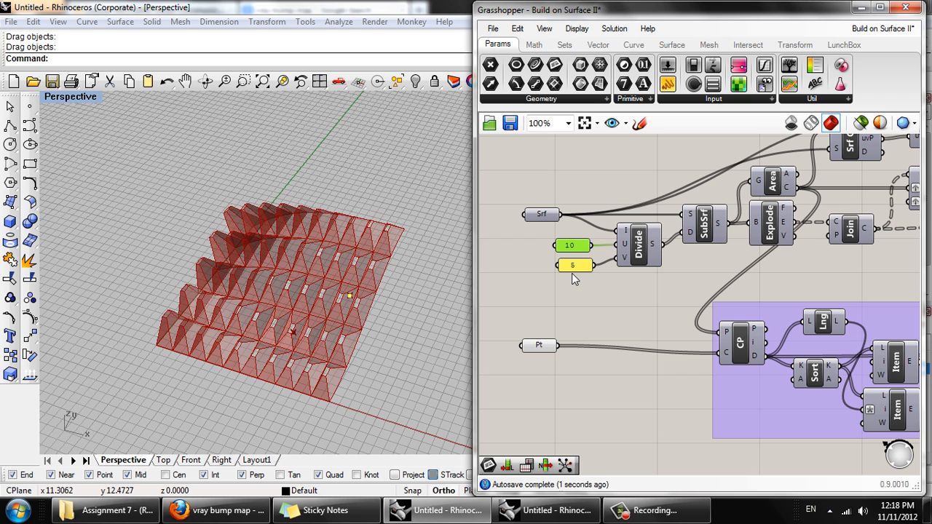
- Set the panel feeding the Divide component's V count to 10
double_click(573, 266)
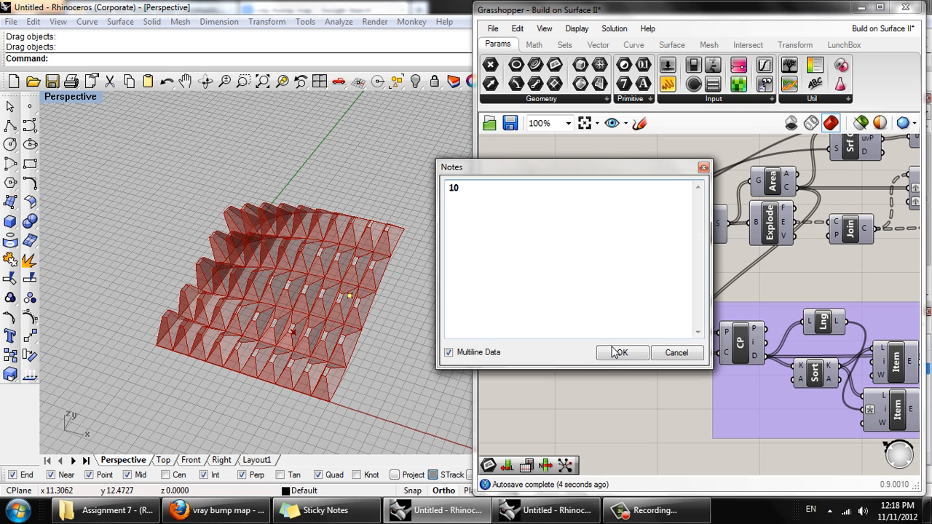
text(10)
click(619, 352)
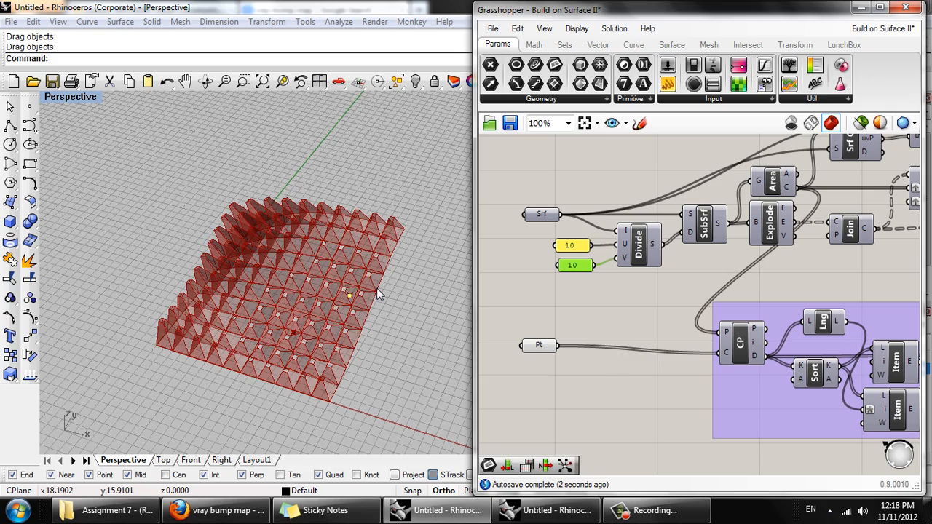
- Bake the Loft component's panel surfaces into the Rhino document
right_drag(370, 292, 434, 218)
right_drag(682, 255, 560, 267)
scroll(568, 264, down, 5)
right_drag(721, 245, 694, 252)
scroll(696, 252, up, 2)
scroll(716, 259, up, 4)
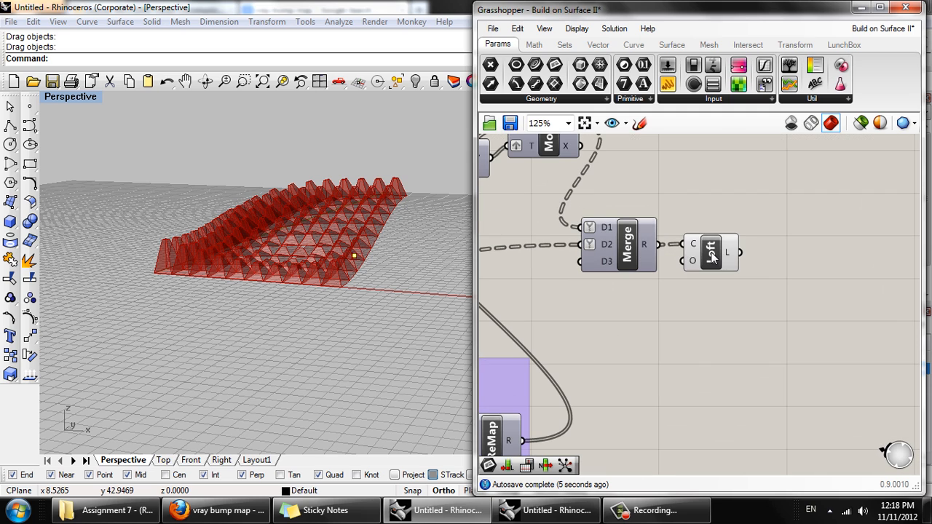
click(710, 260)
mouse_move(729, 261)
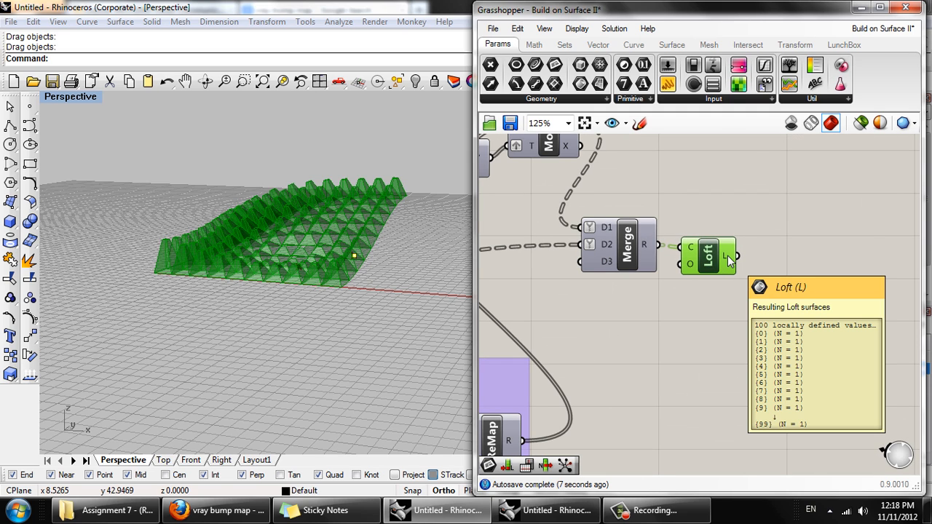
right_click(705, 255)
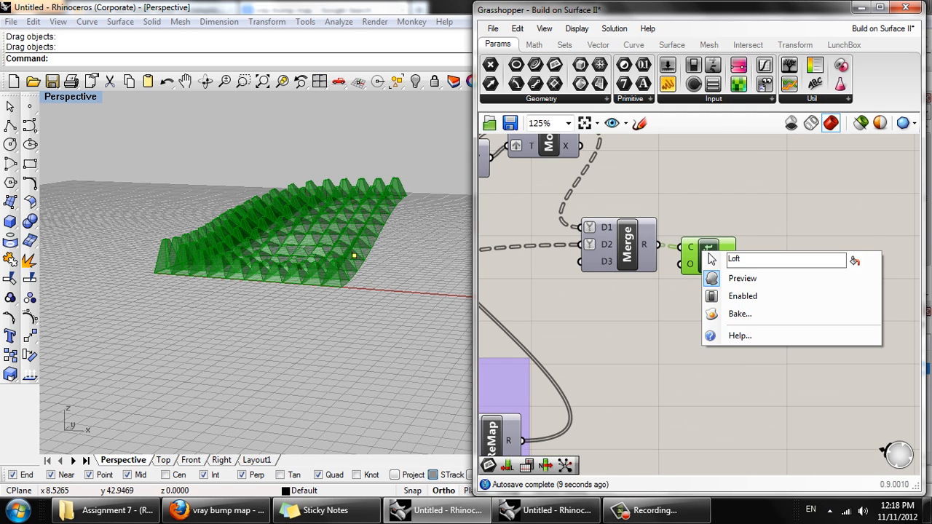
click(731, 318)
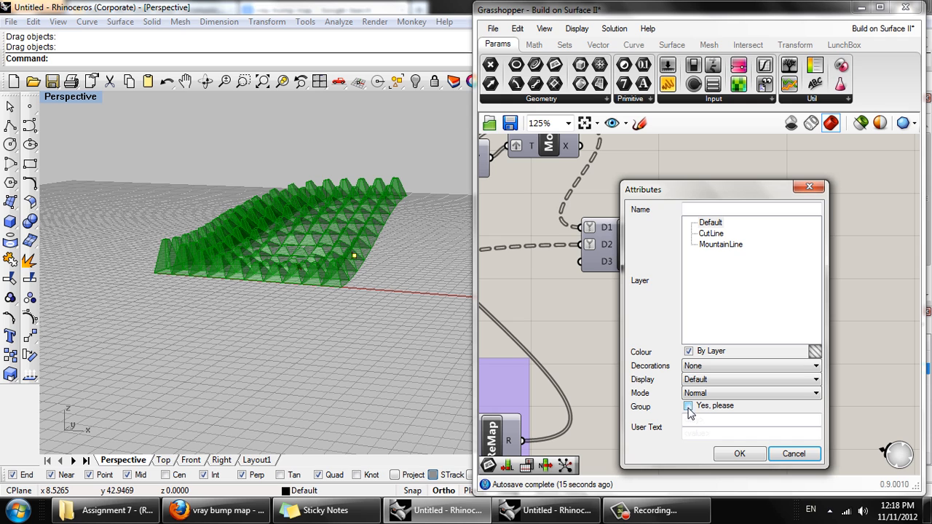
click(737, 454)
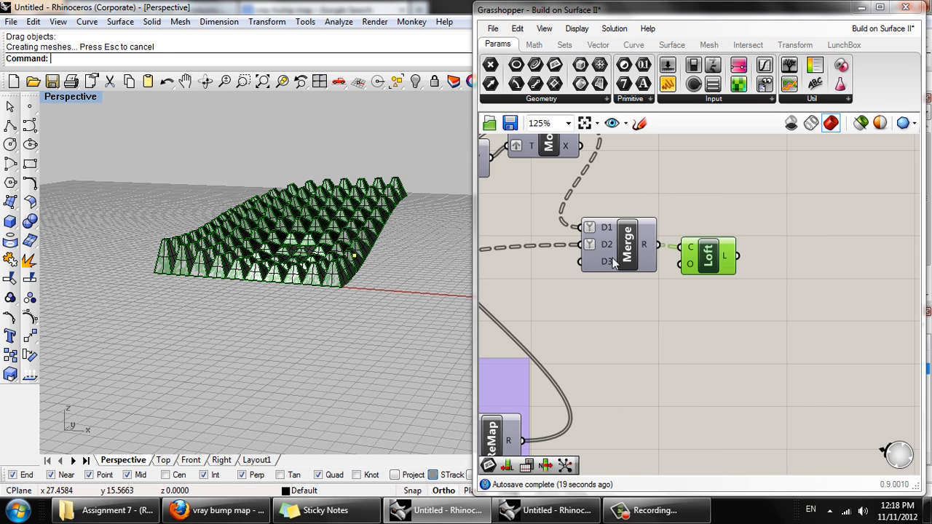
right_drag(333, 191, 435, 242)
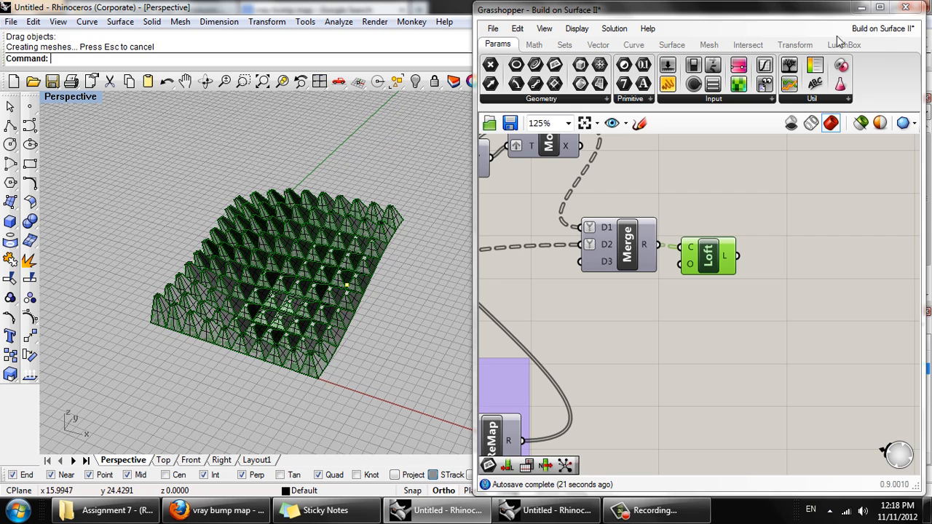
key(ctrl+s)
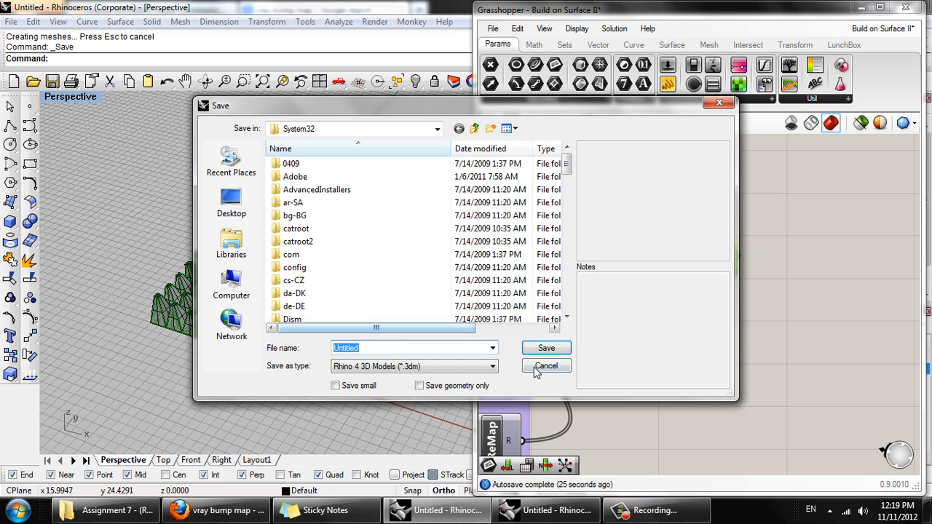
click(546, 370)
- Switch the Perspective viewport to rendered display, turn off the Loft component's preview, and inspect the baked panels
middle_click(311, 299)
click(320, 261)
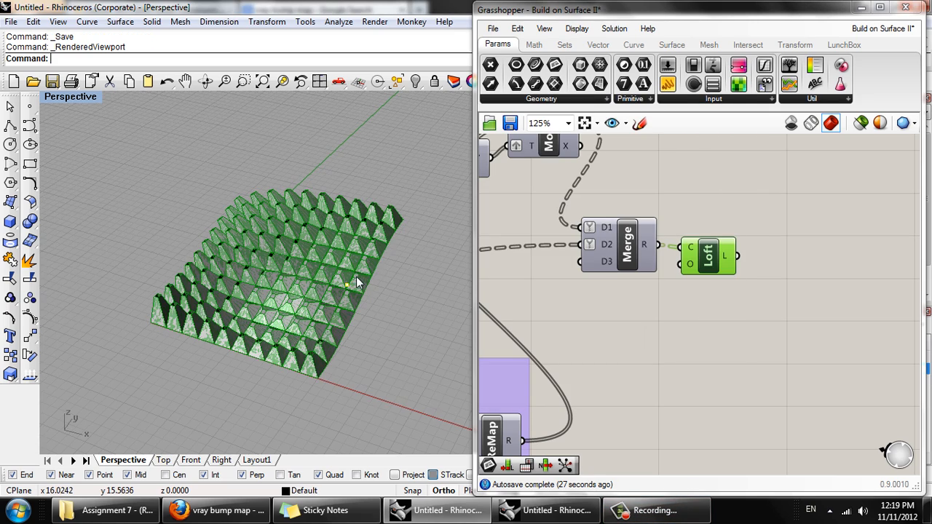
right_click(716, 261)
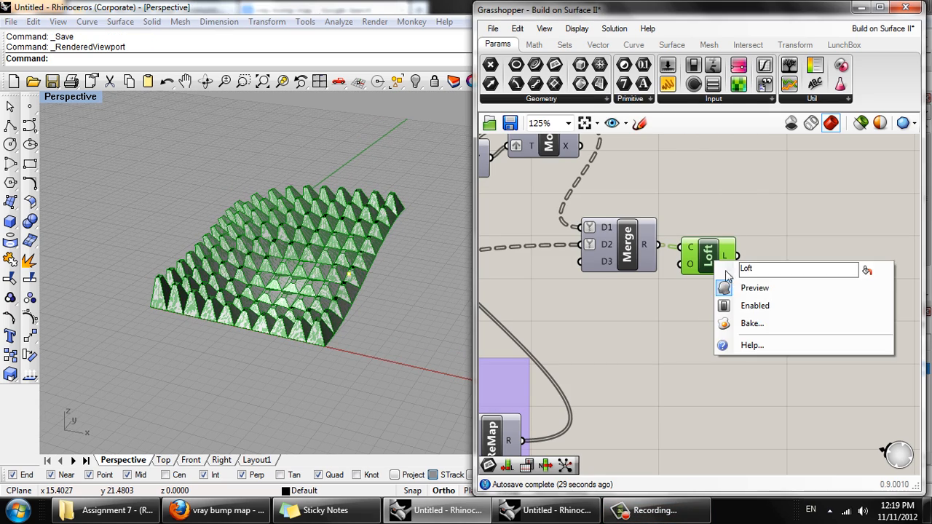
click(742, 291)
right_drag(342, 219, 384, 173)
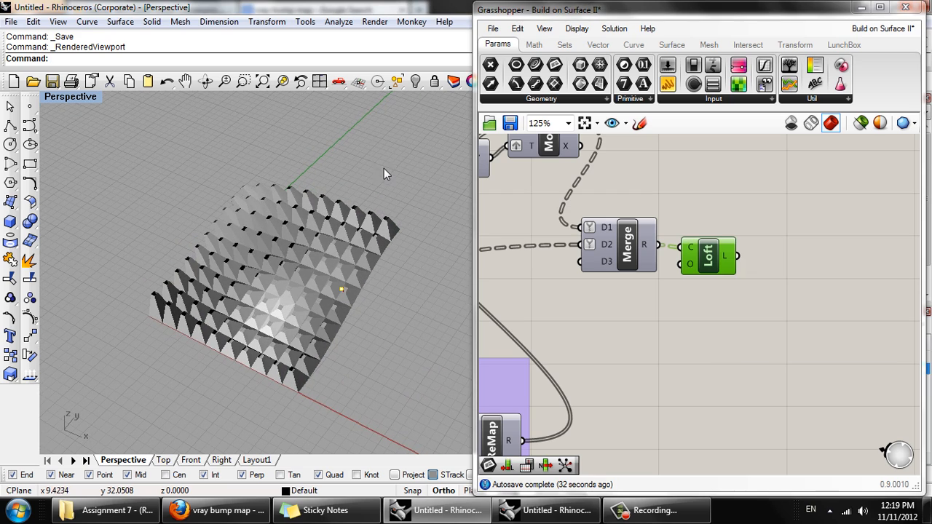
right_drag(357, 222, 470, 183)
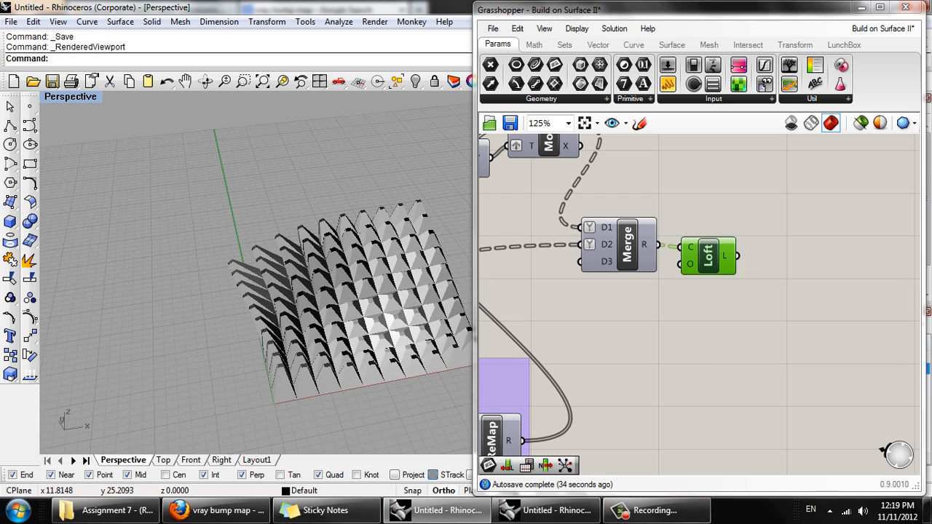